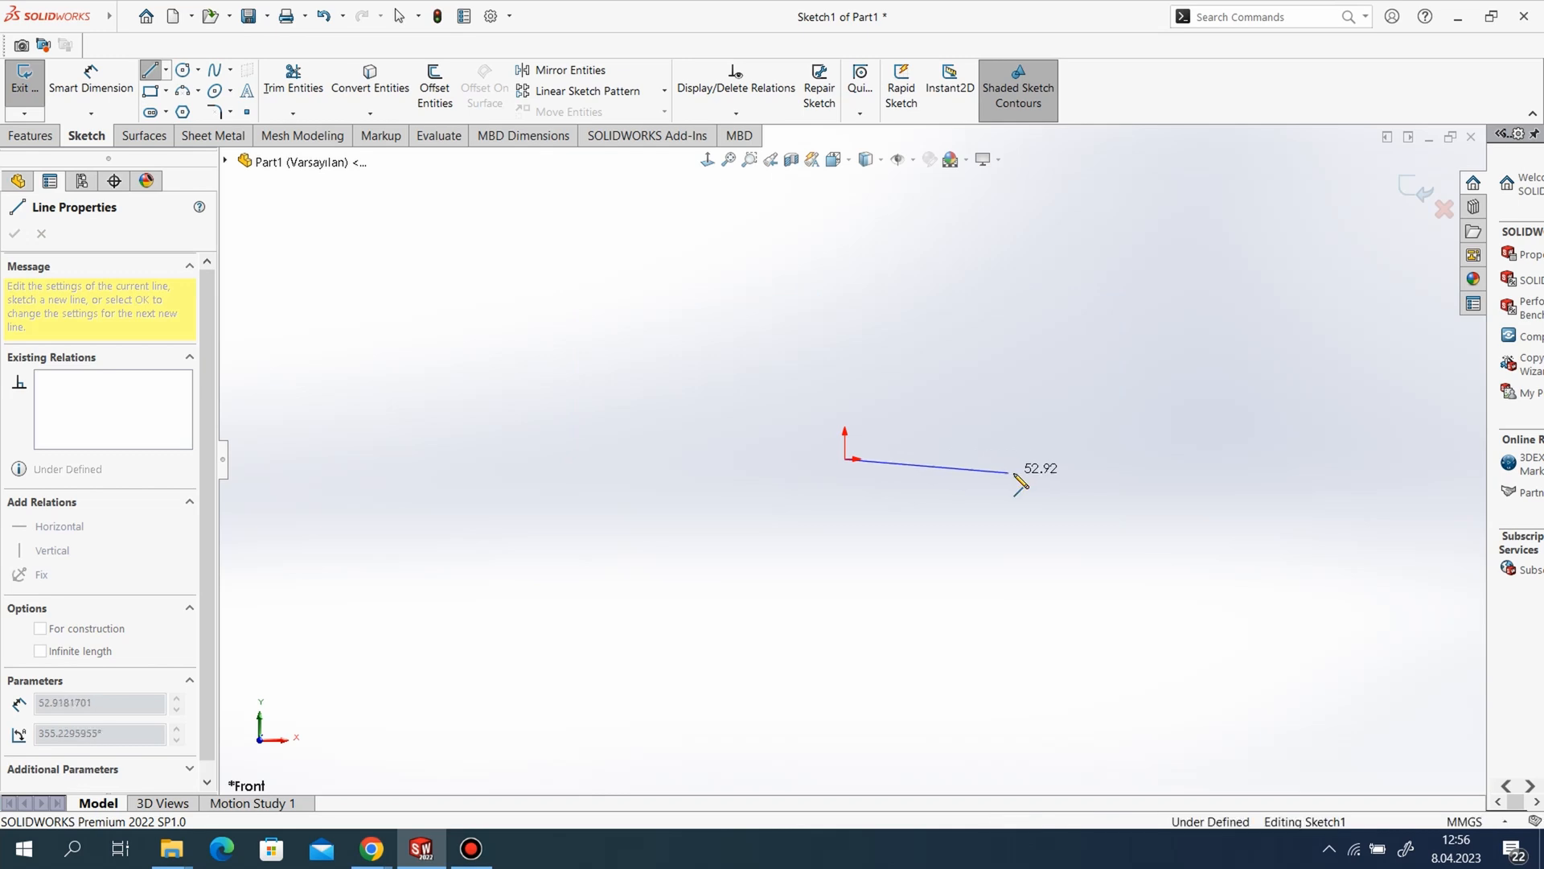
- Sketch a closed L-shaped line profile from the origin, about 57 mm wide and 52 mm high, with a slanted outer corner
click(1022, 459)
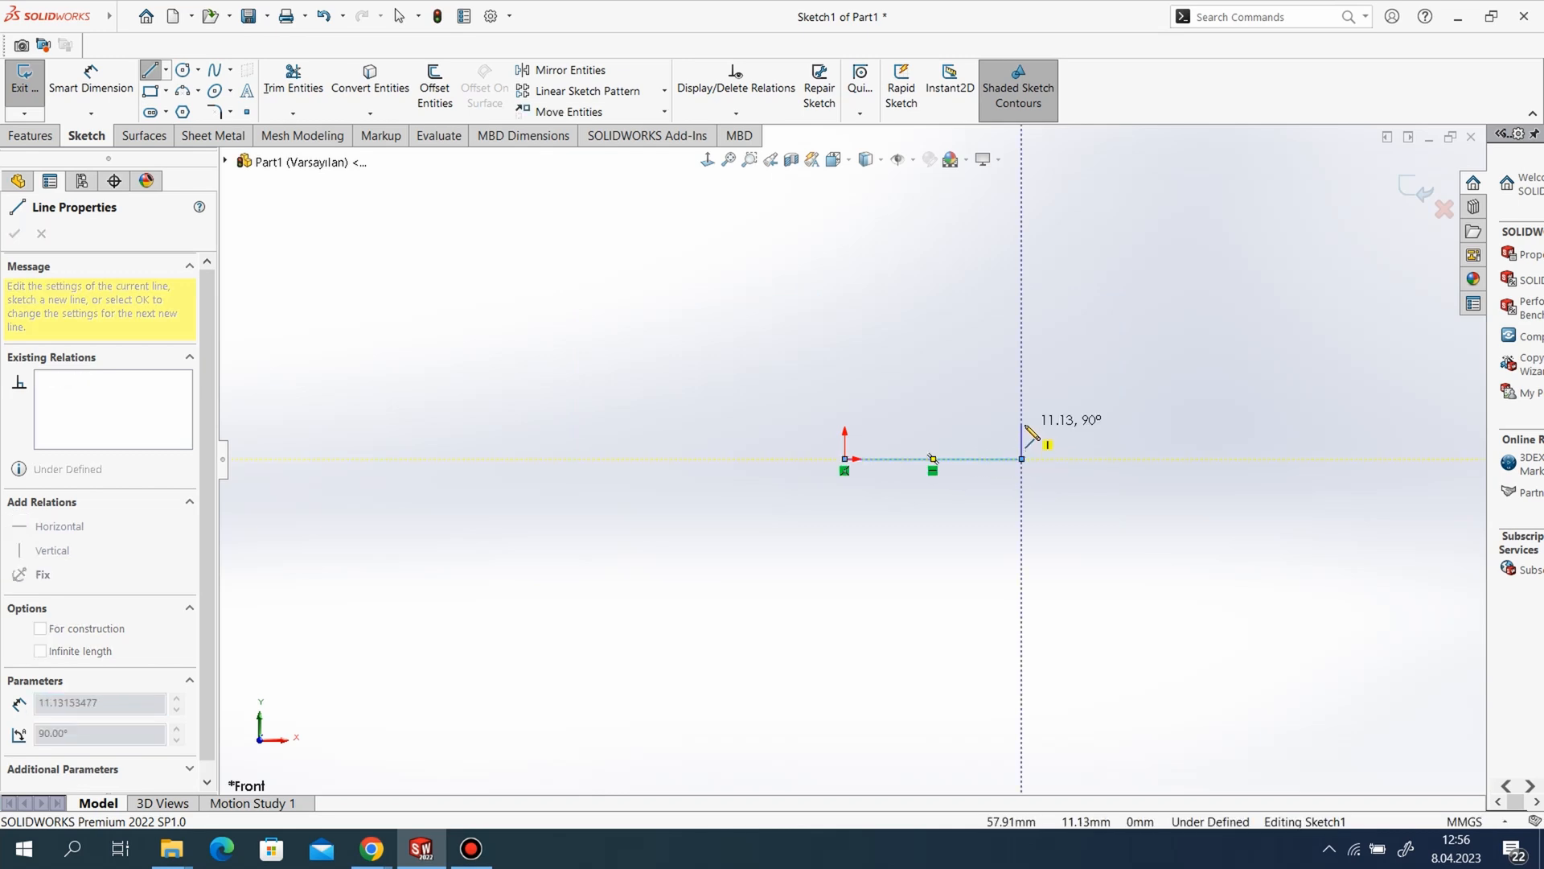
scroll(953, 435, down, 3)
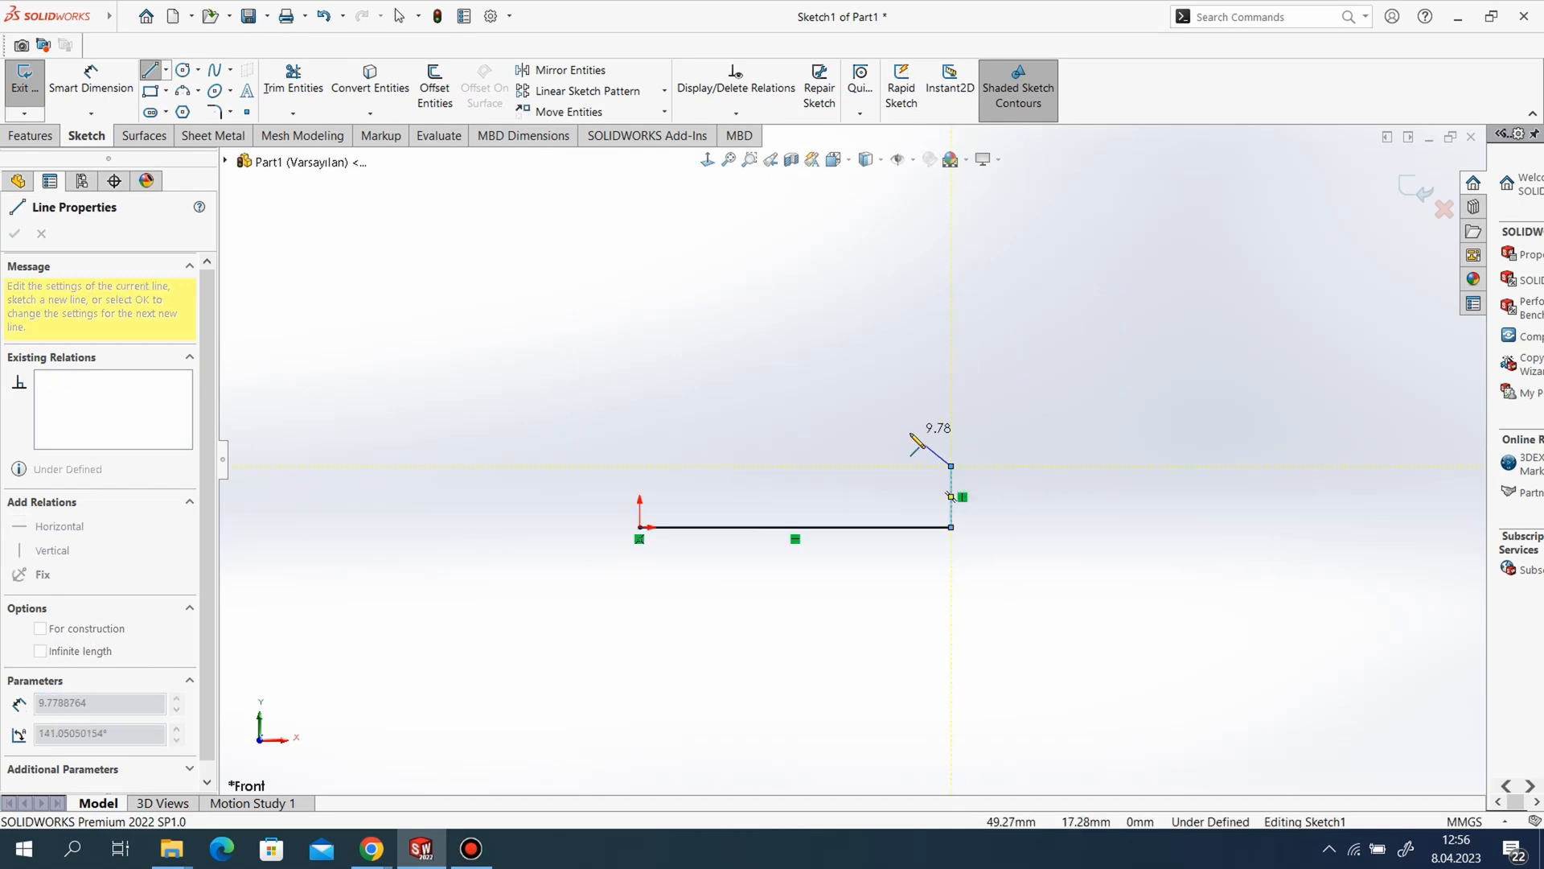
click(905, 391)
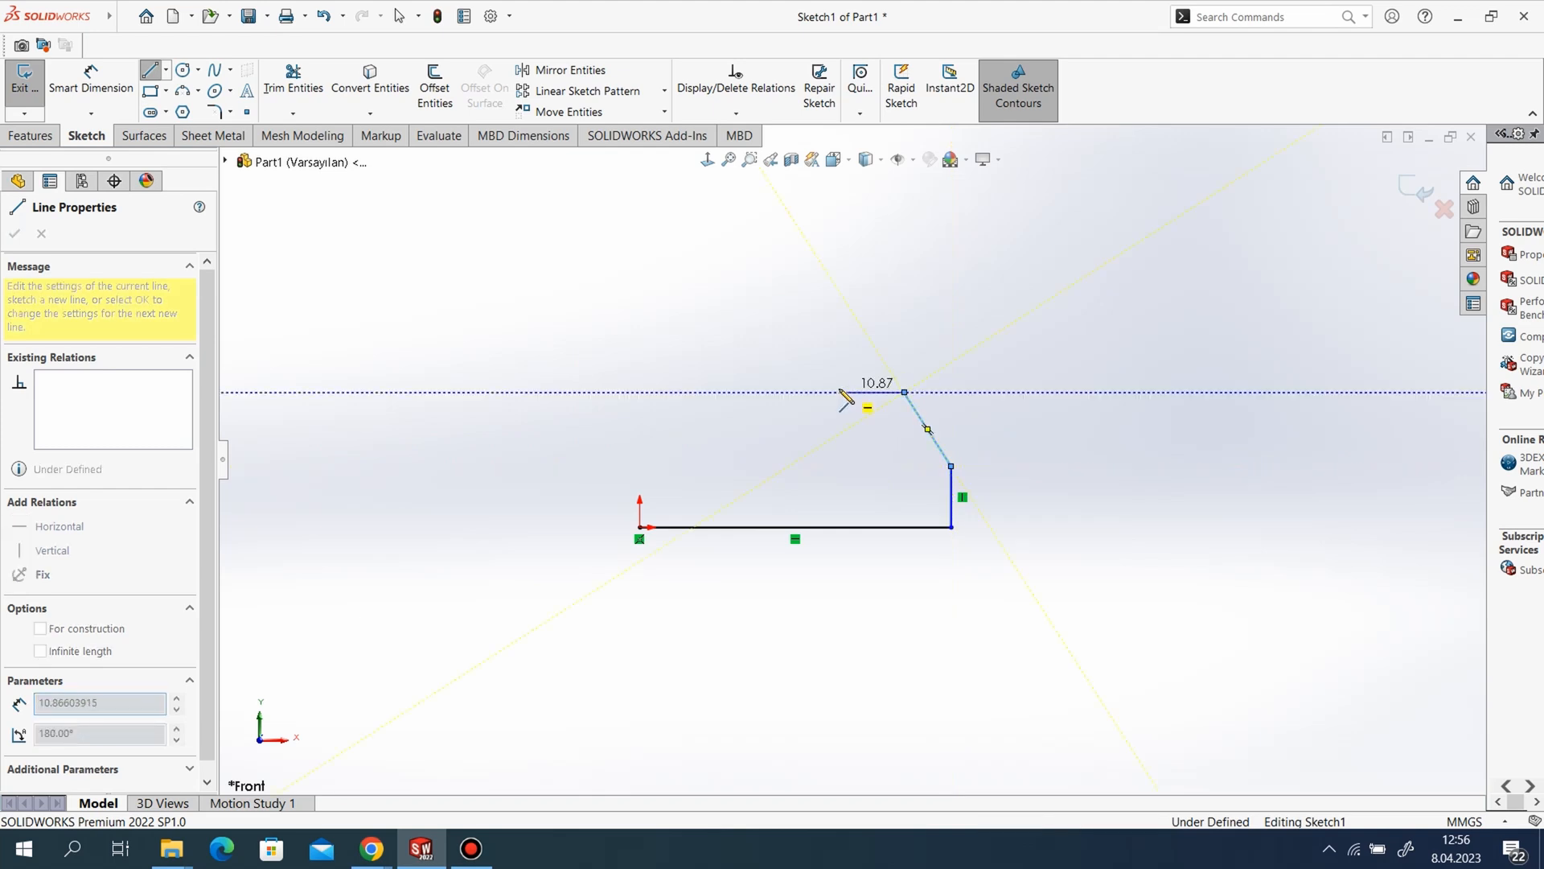
click(746, 392)
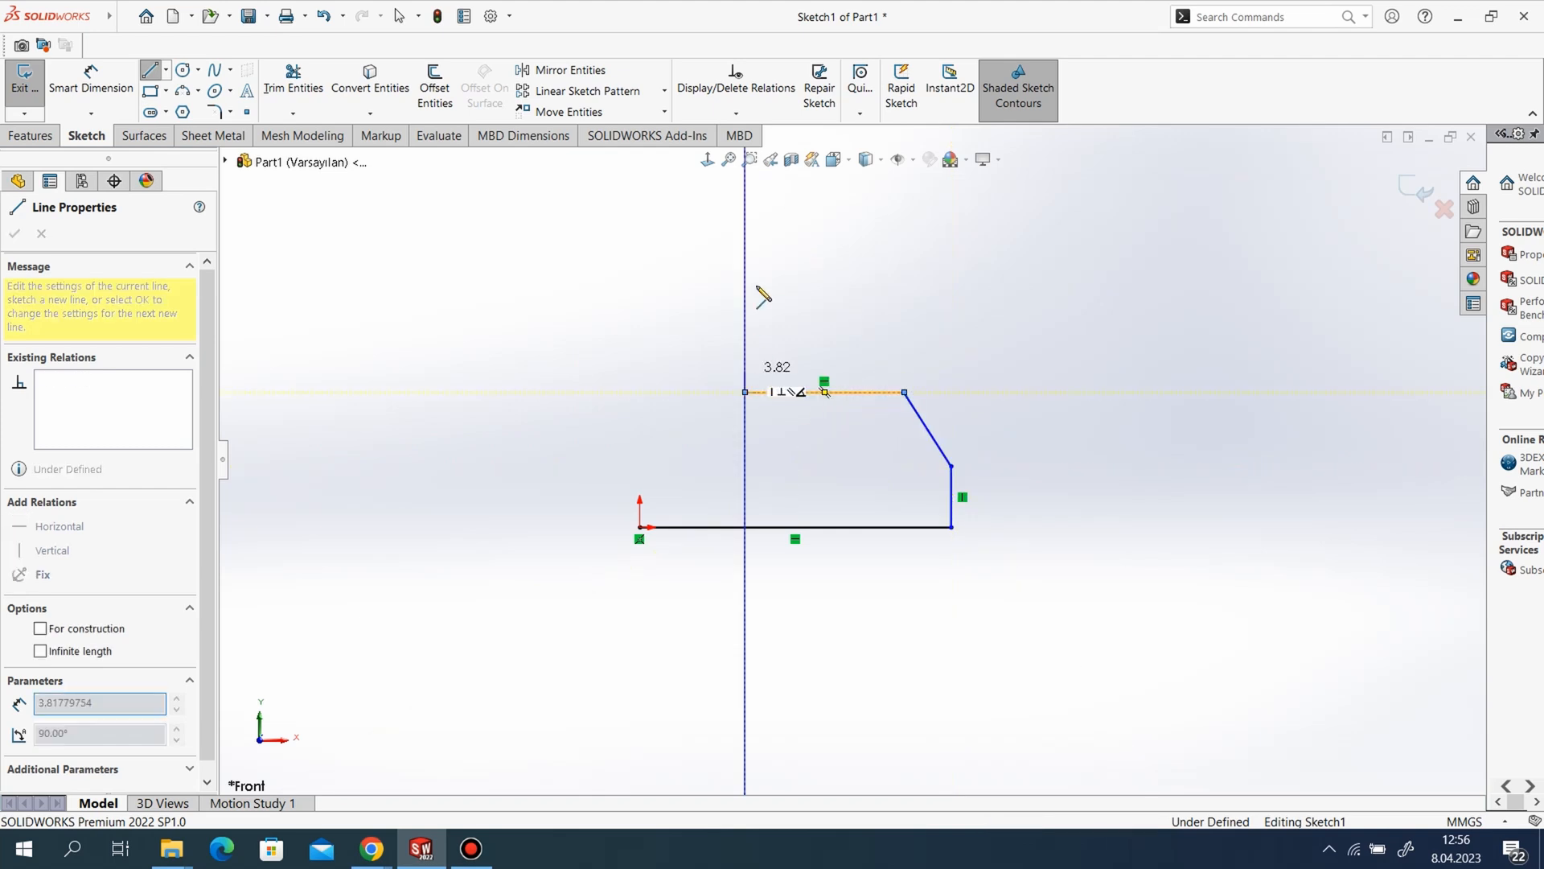
click(746, 243)
click(641, 244)
click(641, 527)
right_click(540, 382)
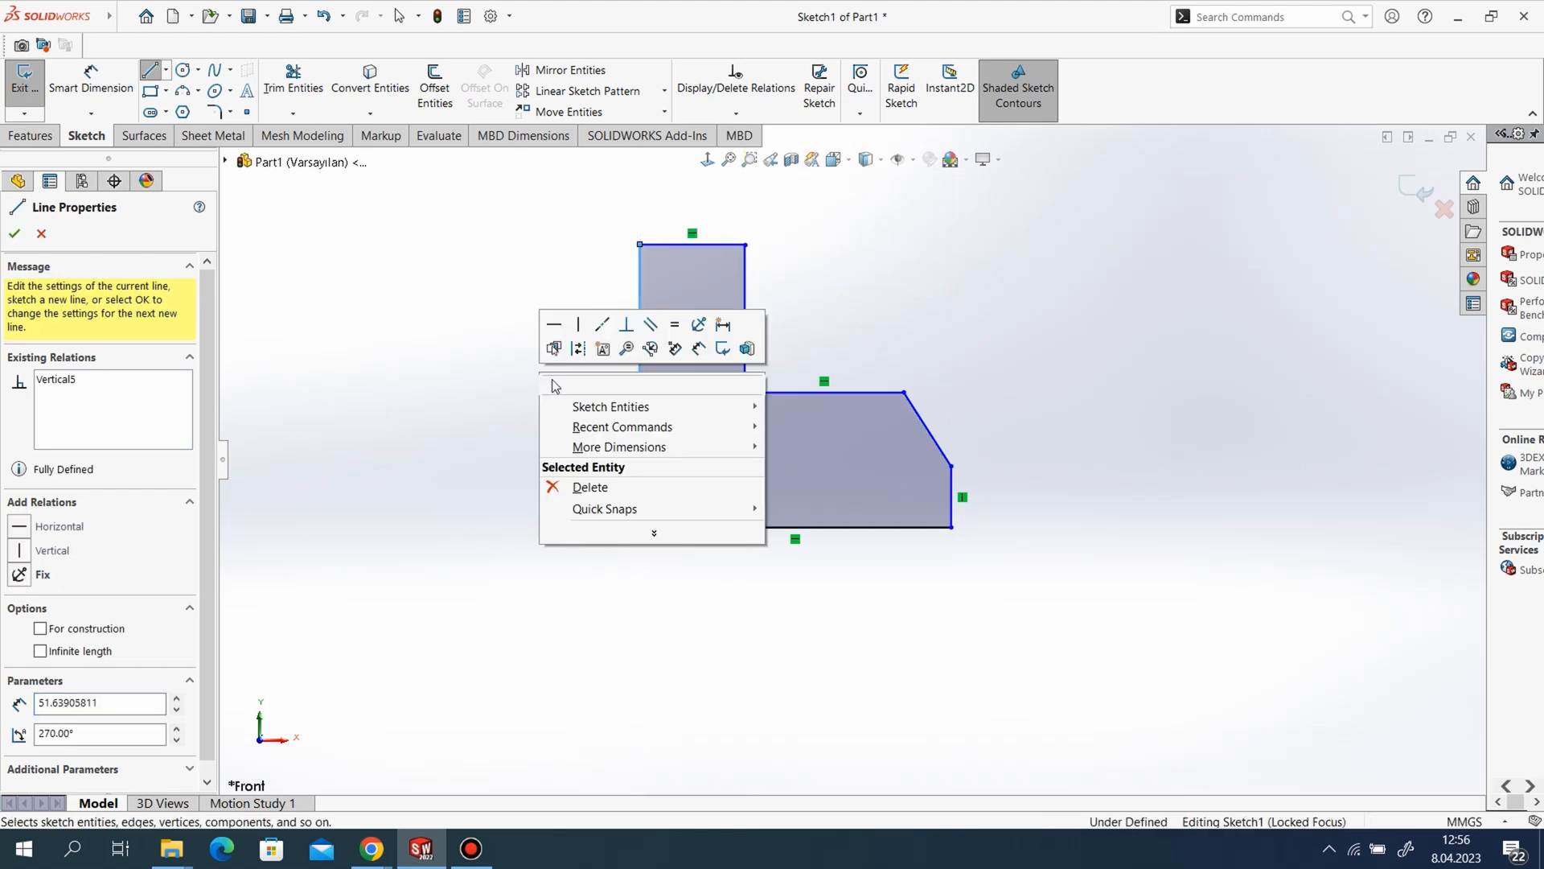
click(567, 383)
- Dimension the profile's base line to 30 mm
click(78, 80)
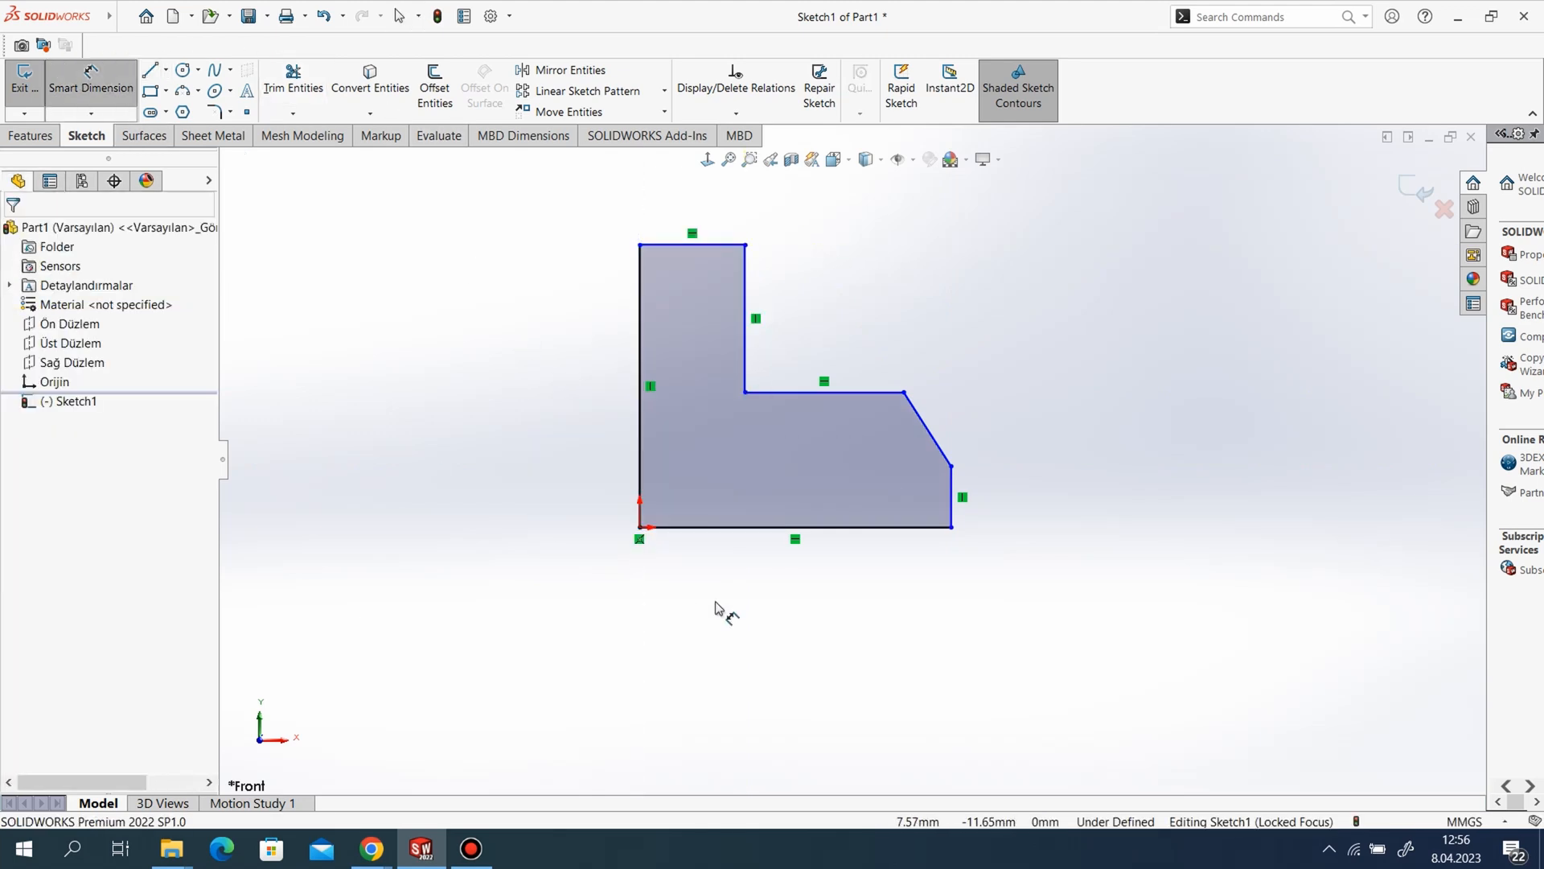
click(690, 529)
click(724, 616)
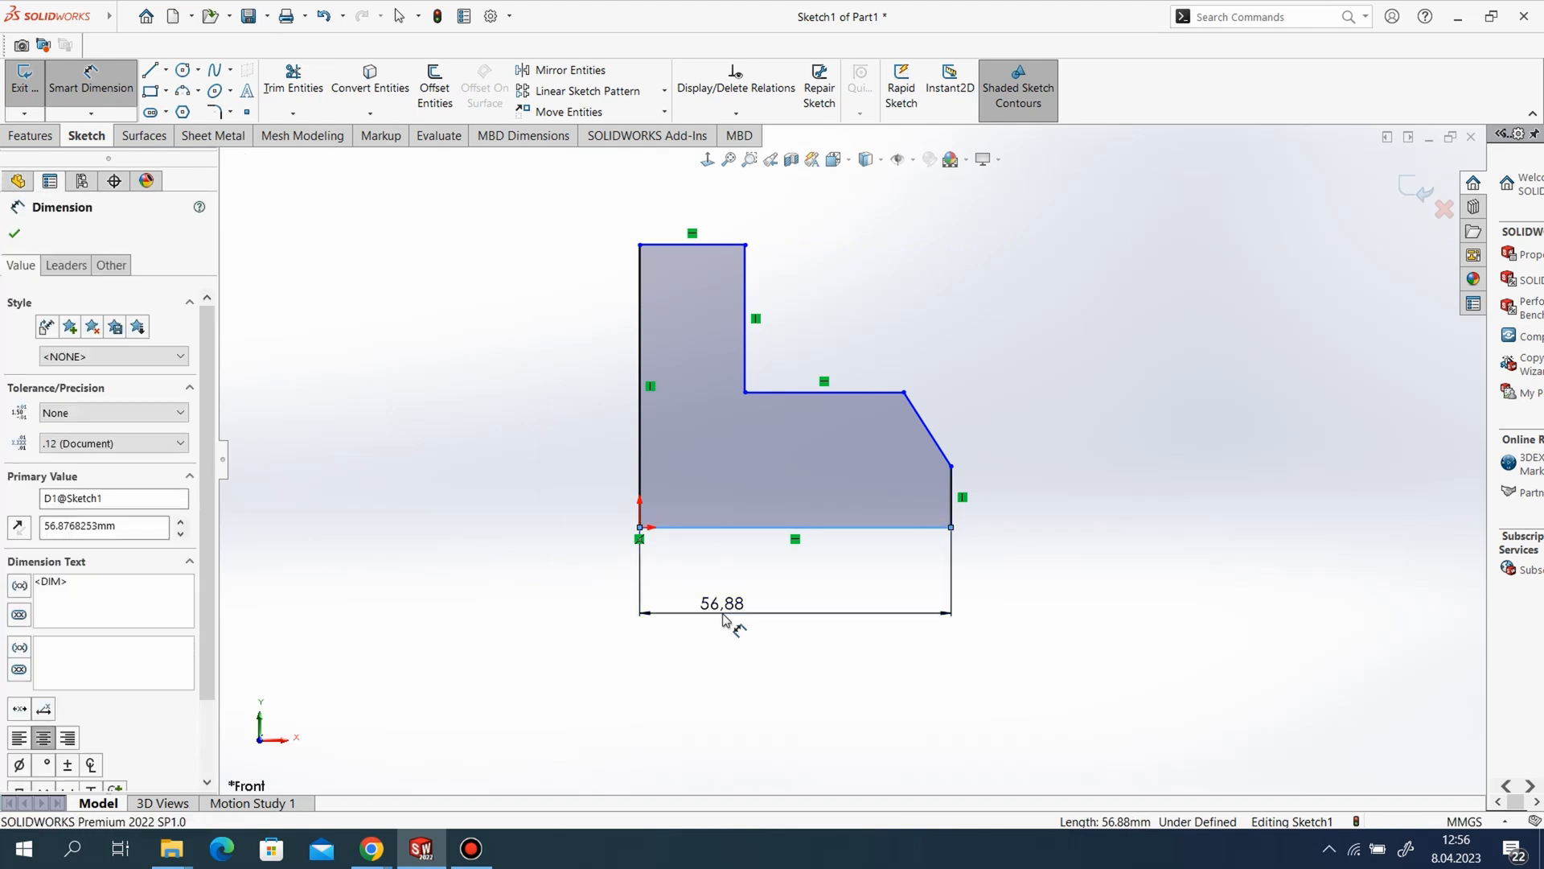
text(60)
key(BackSpace)
key(BackSpace)
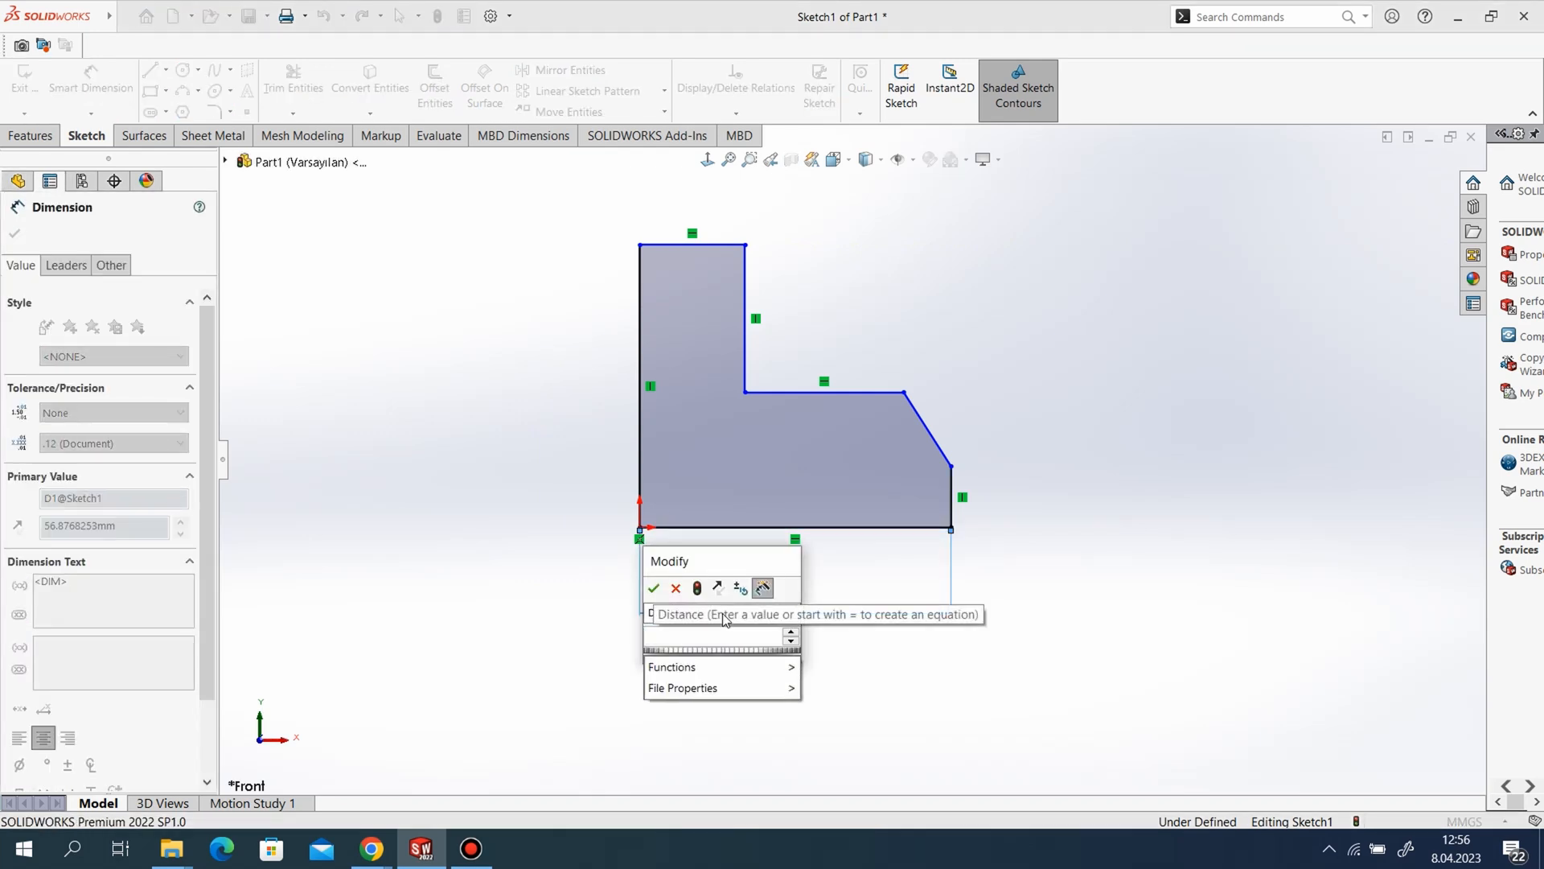
text(30)
key(Return)
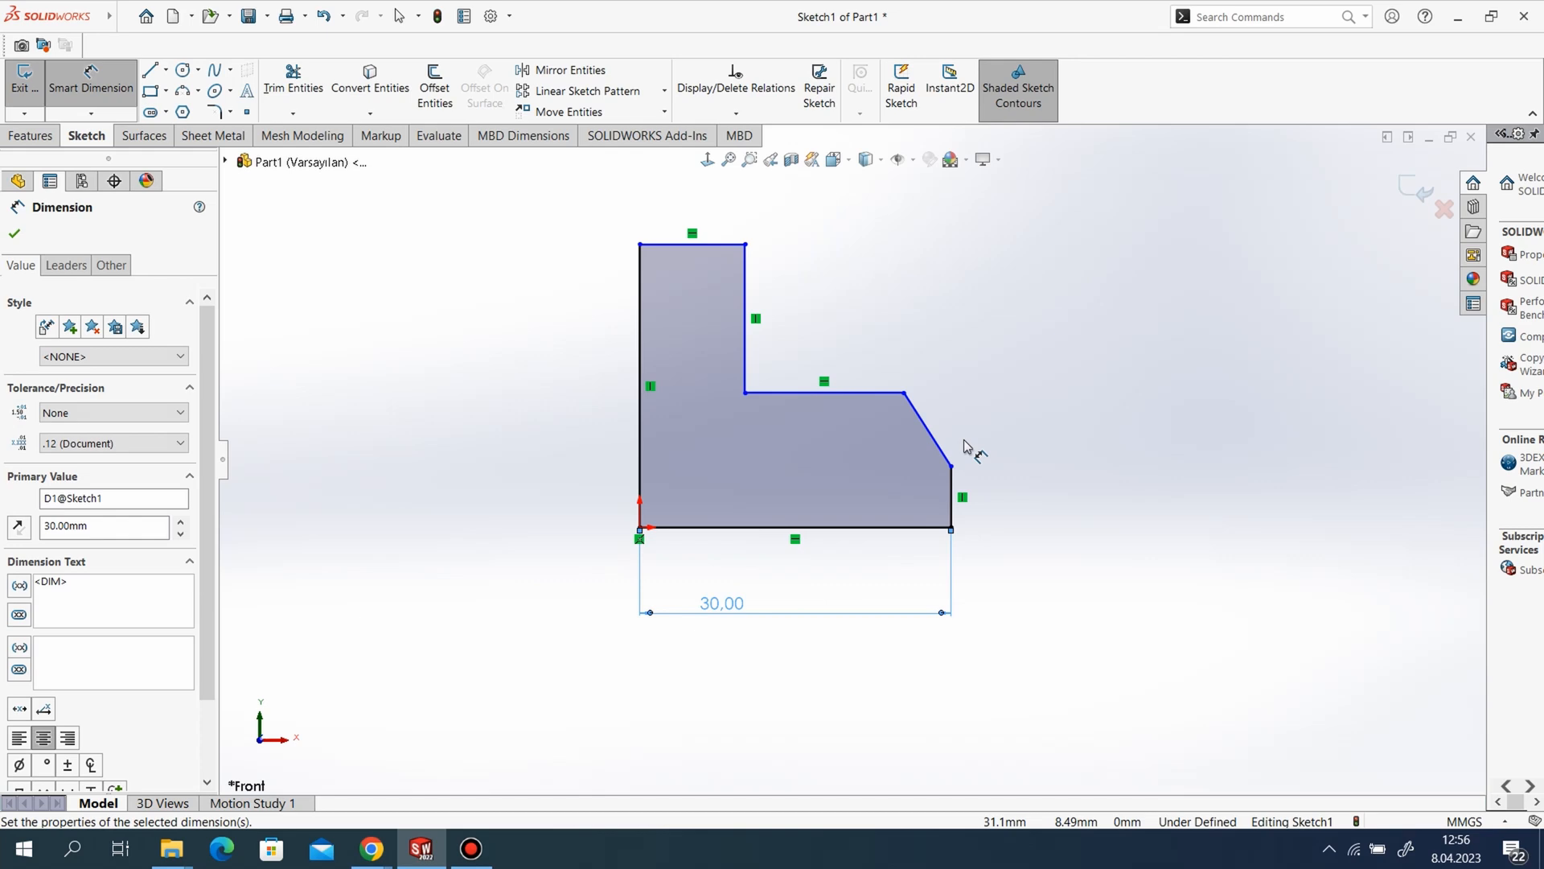
- Dimension the short vertical edge at the outer end of the base to 5 mm
click(953, 468)
click(952, 528)
click(1020, 517)
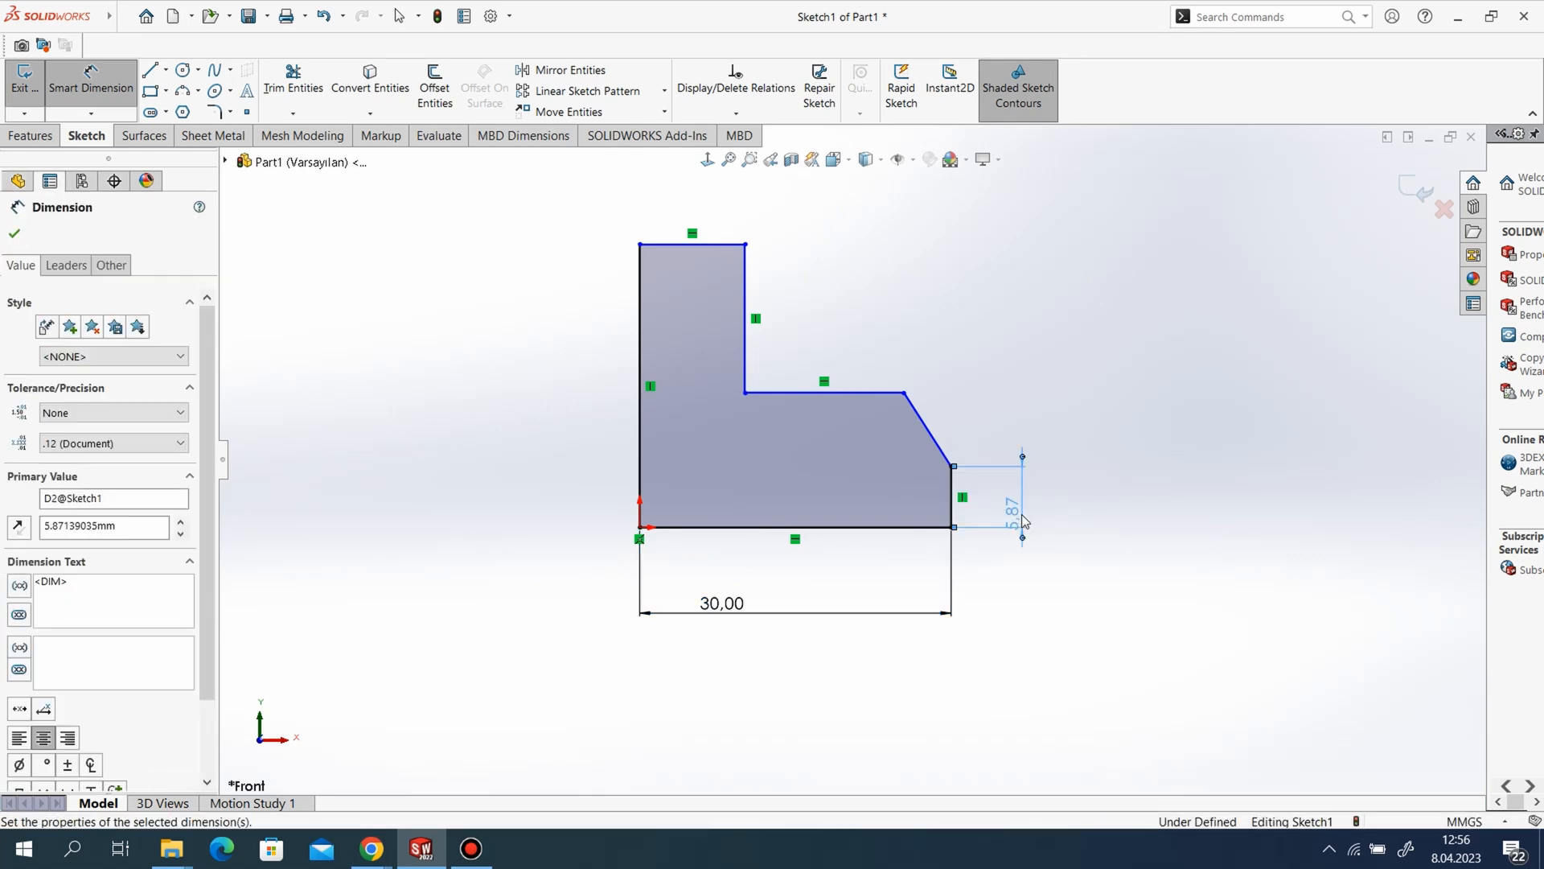
text(5)
key(Return)
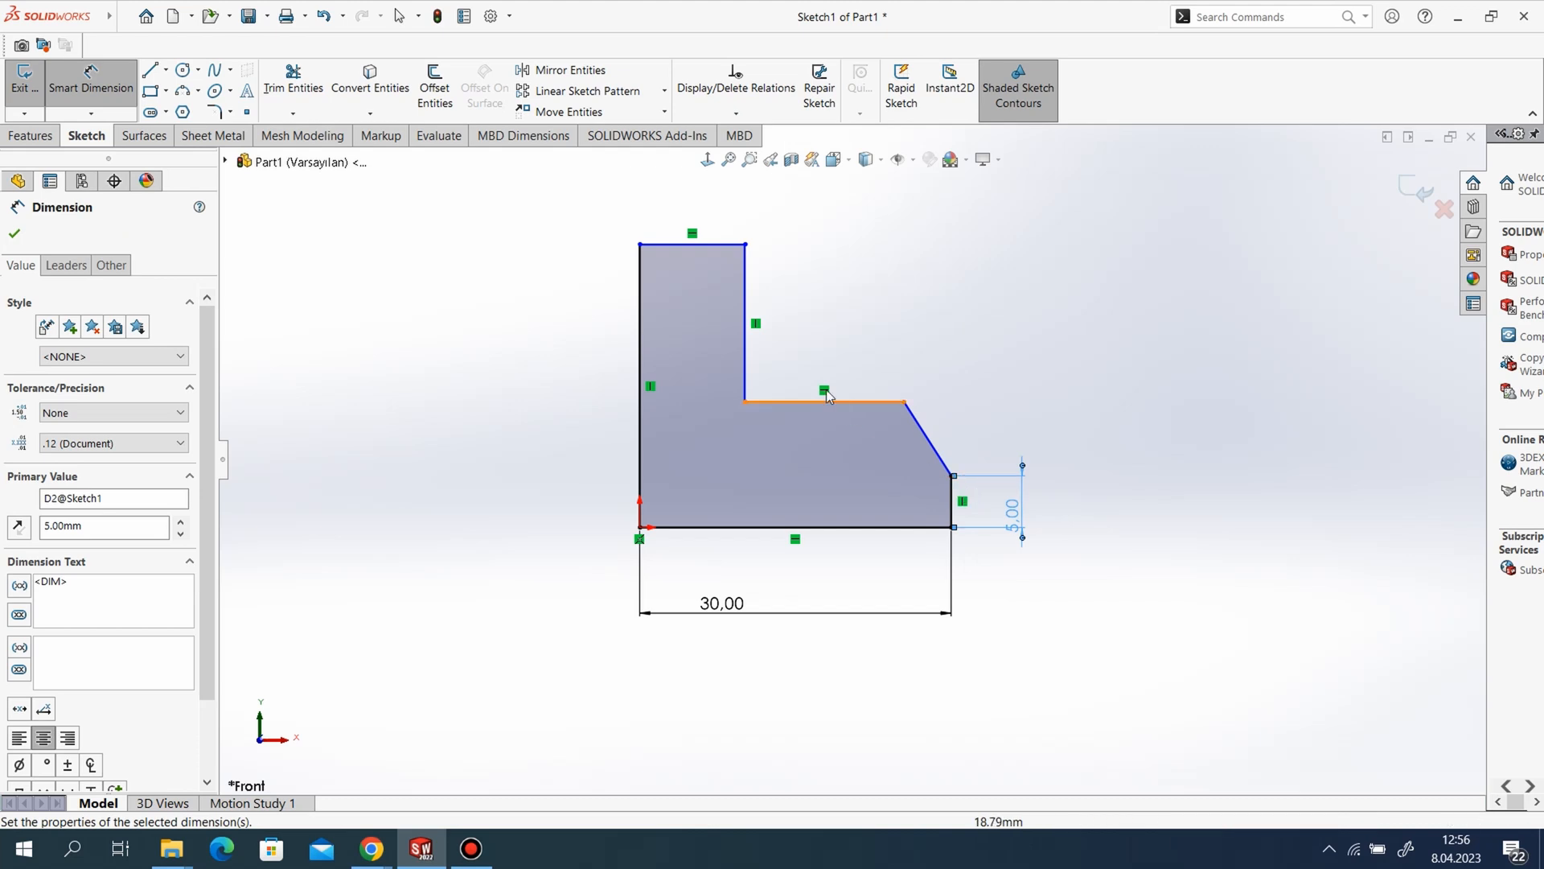
- Delete the slanted corner line and shorten the horizontal step edge by moving its free end toward the upright part
right_click(981, 387)
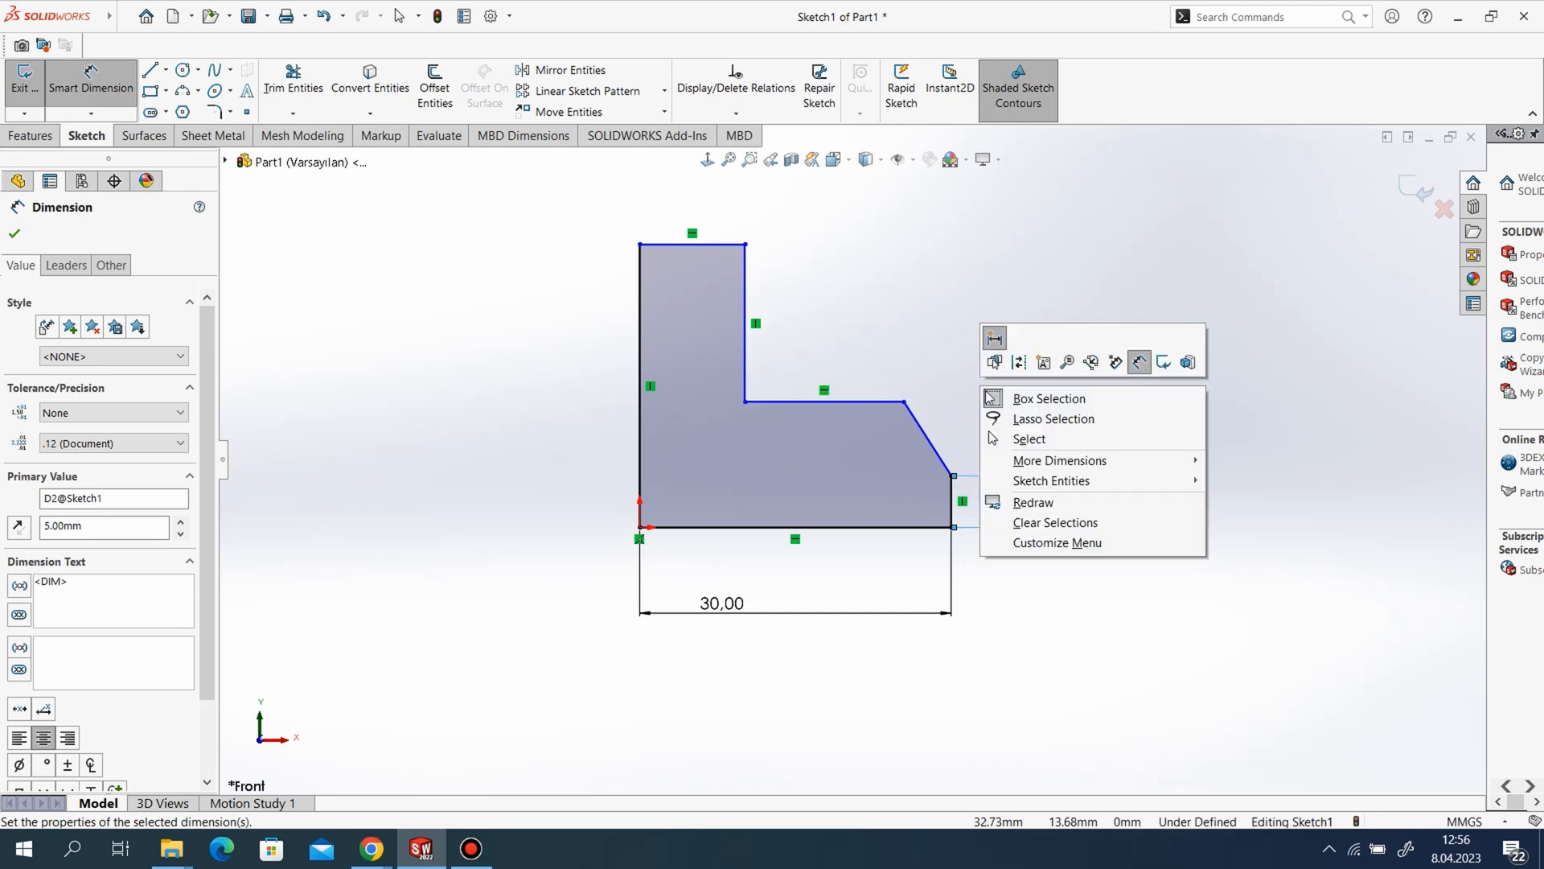
click(975, 455)
right_click(925, 457)
click(953, 444)
click(938, 464)
right_click(938, 460)
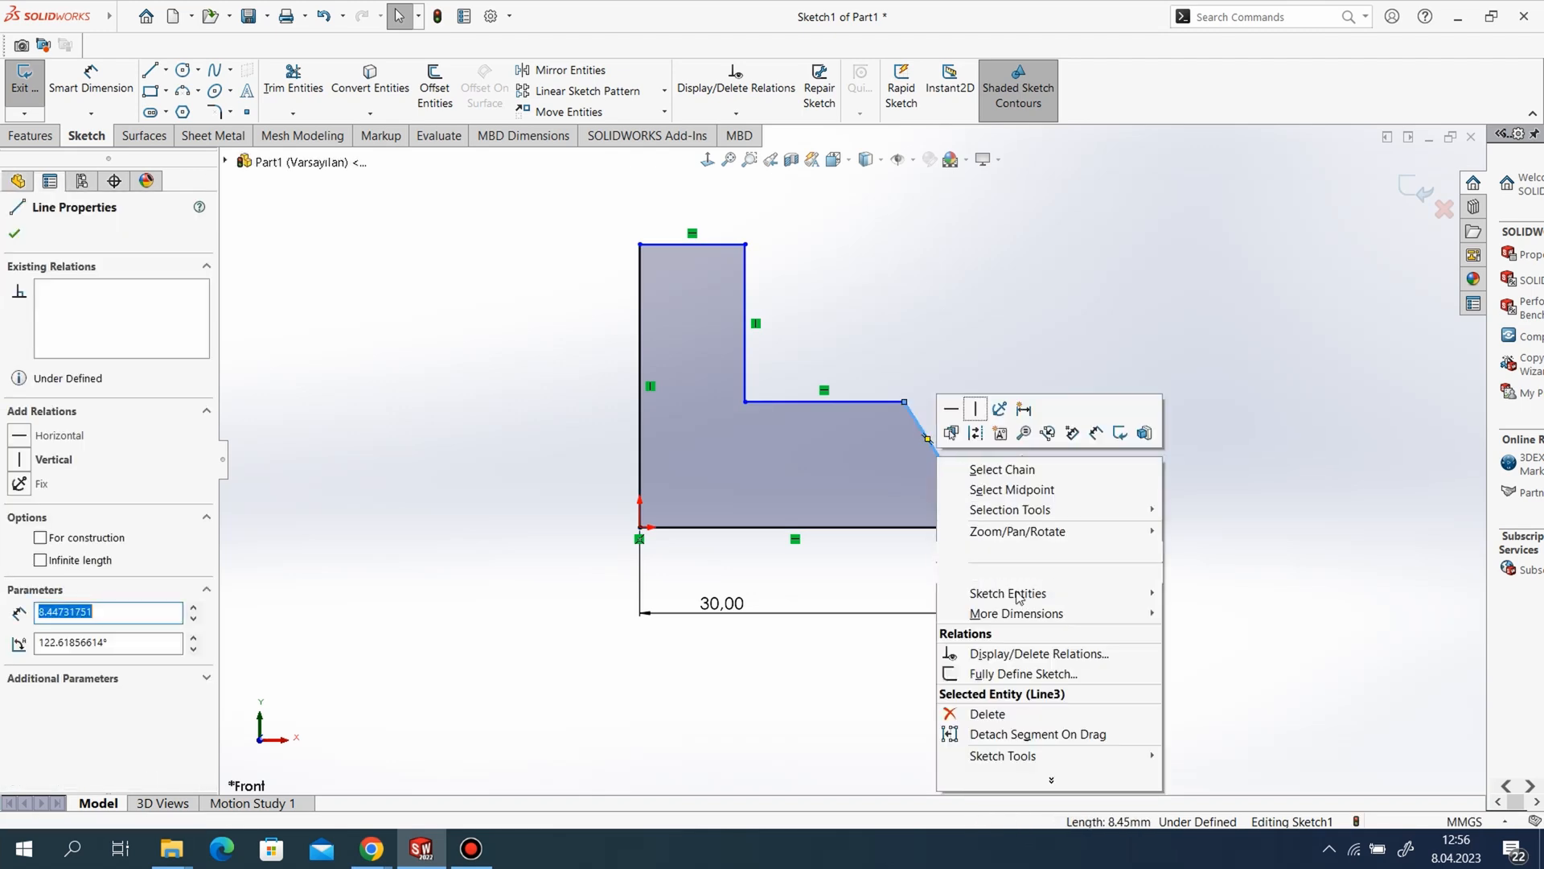
click(998, 715)
drag(905, 401, 852, 398)
- Close the profile with a horizontal line about 4 mm long from the 5 mm edge and a slanted line to the step edge's end
click(150, 72)
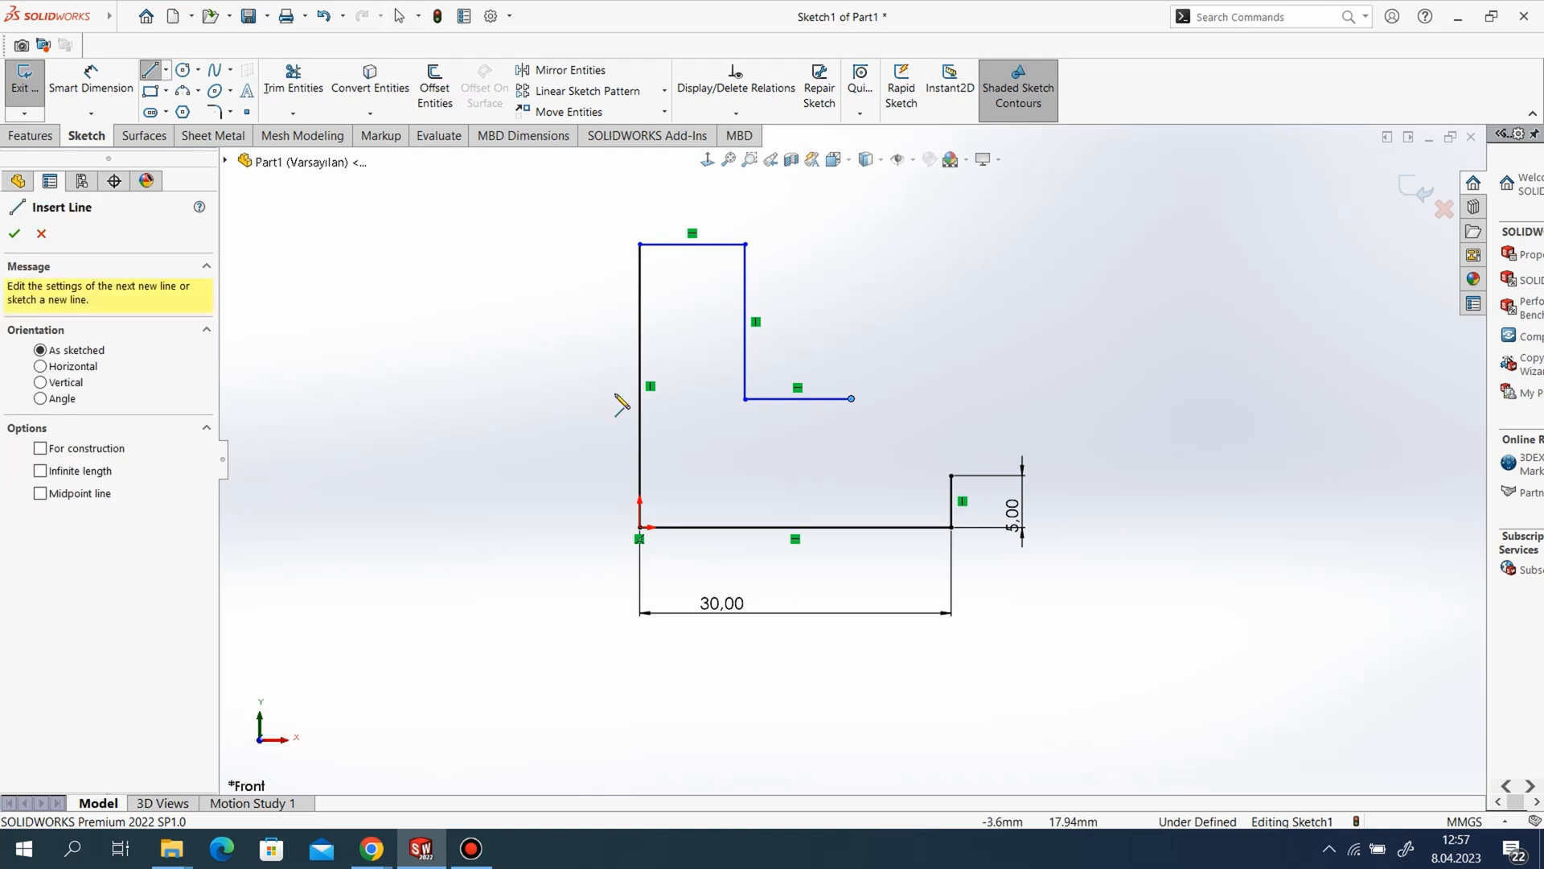
click(951, 476)
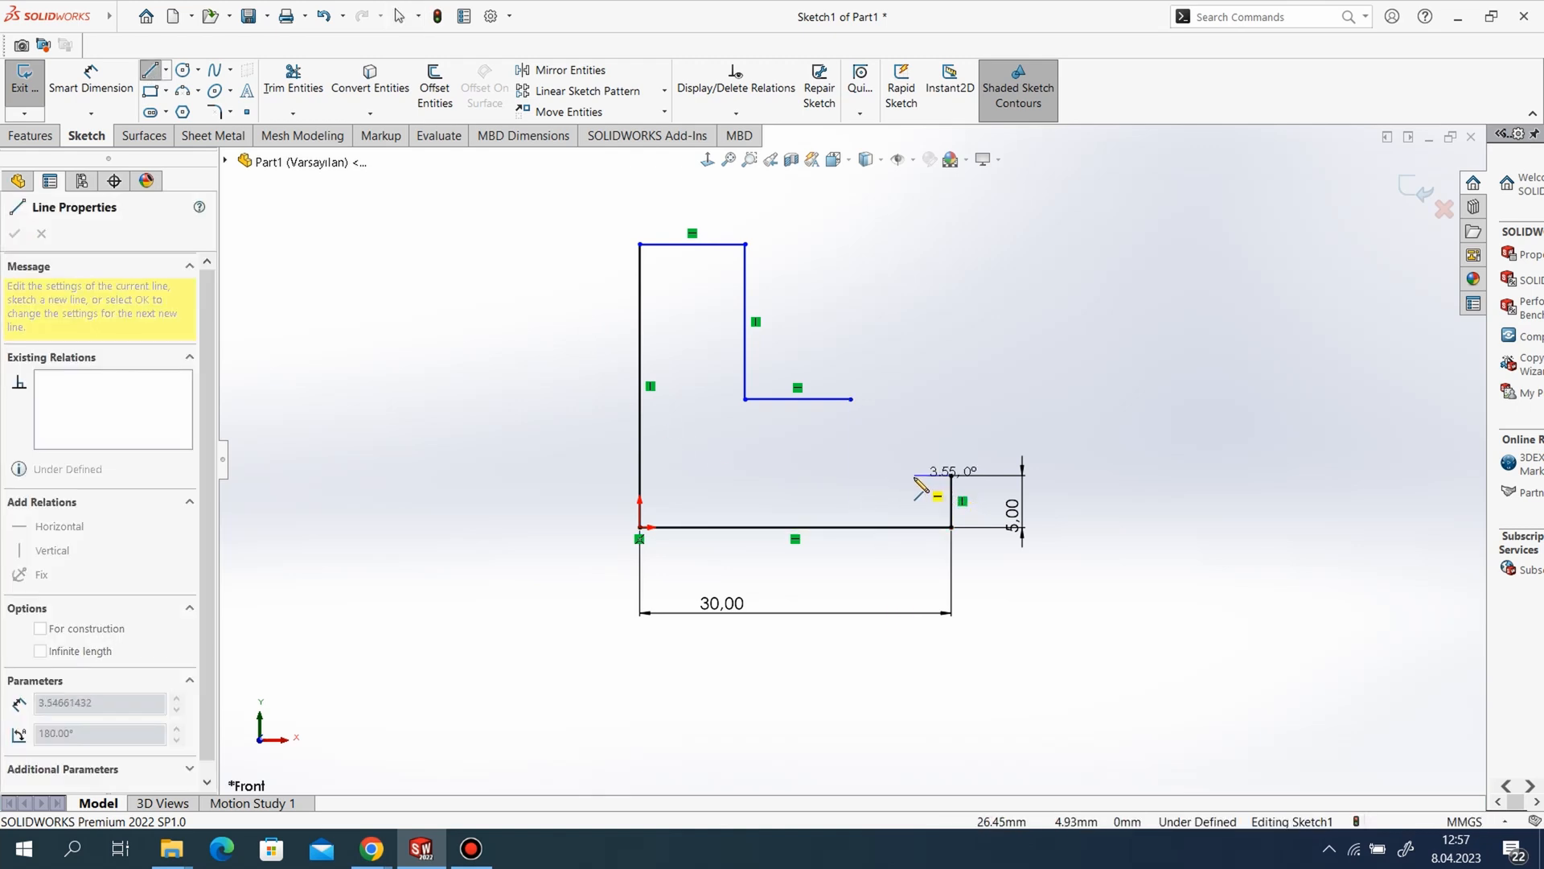
click(852, 398)
right_click(879, 314)
click(885, 317)
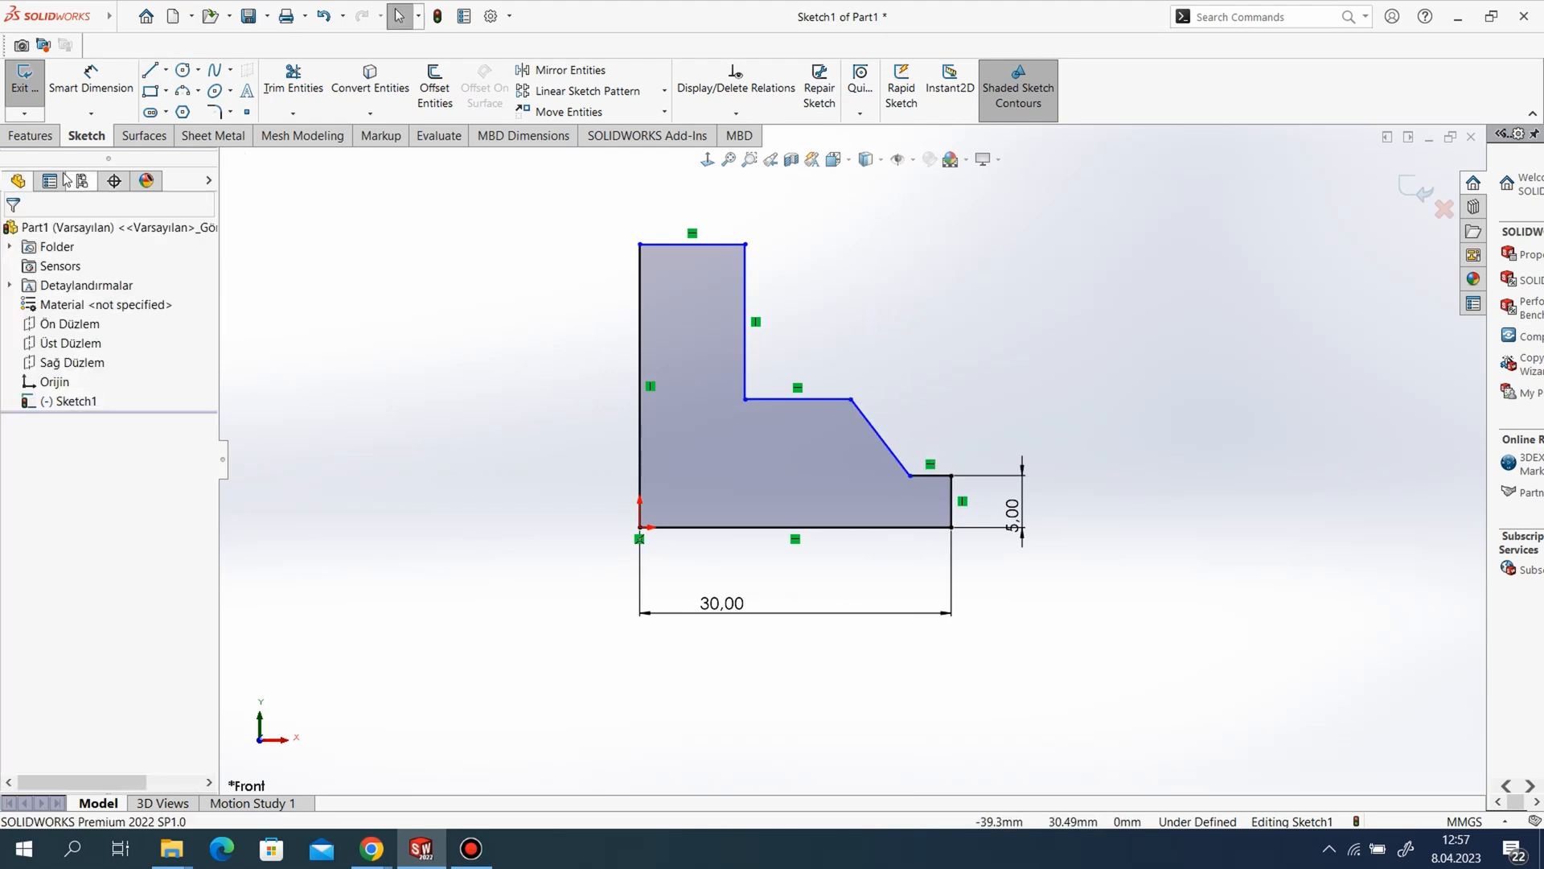
- Dimension the profile's overall height to 35 mm between the upper outer corner and the base's outer corner
click(89, 103)
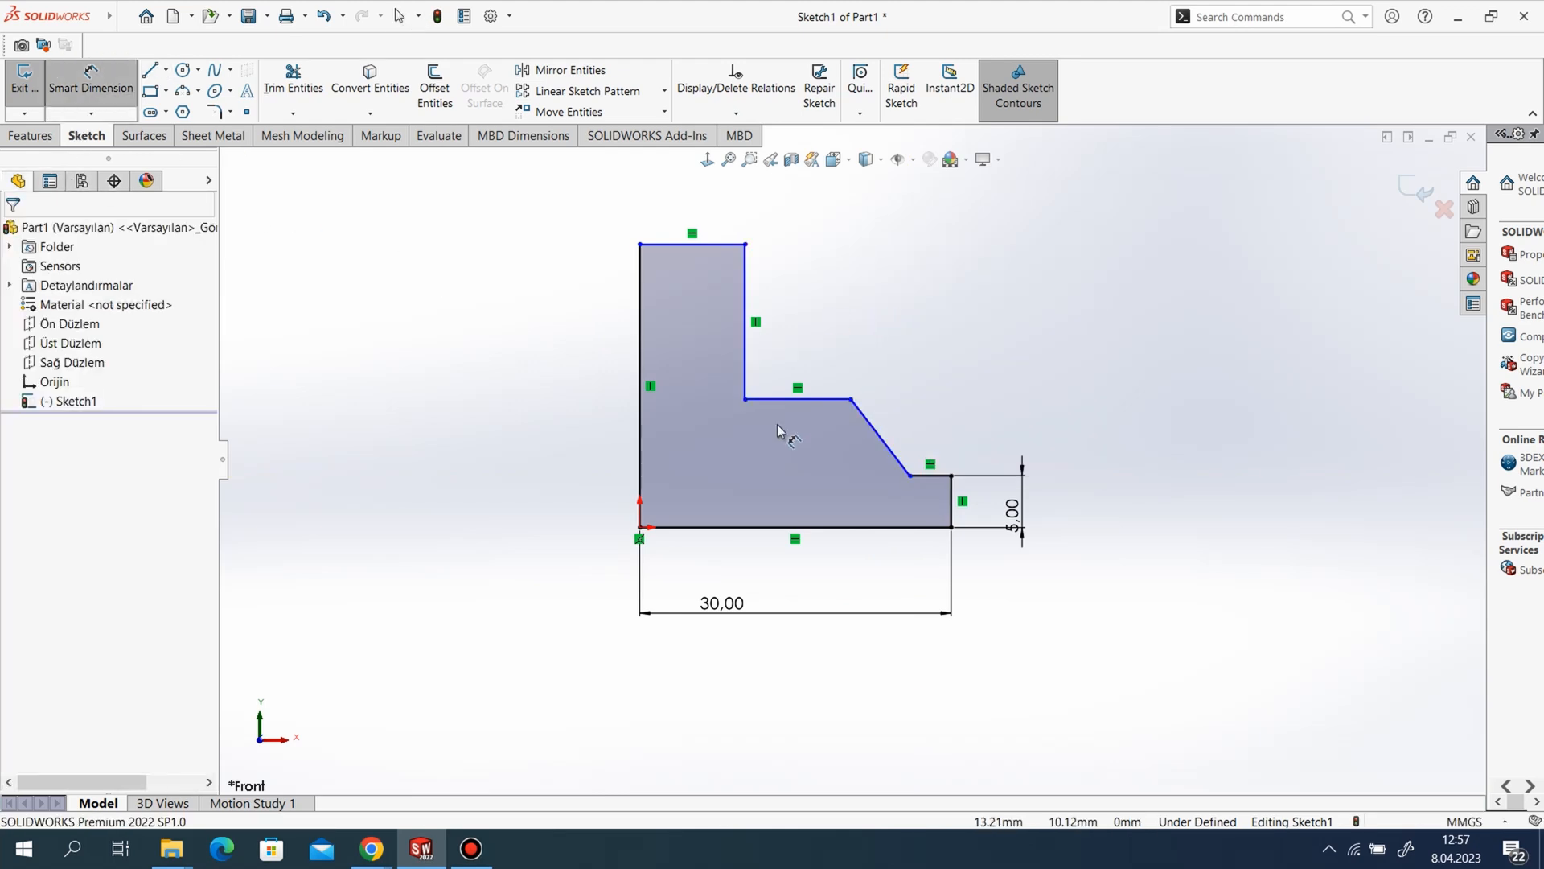
click(744, 244)
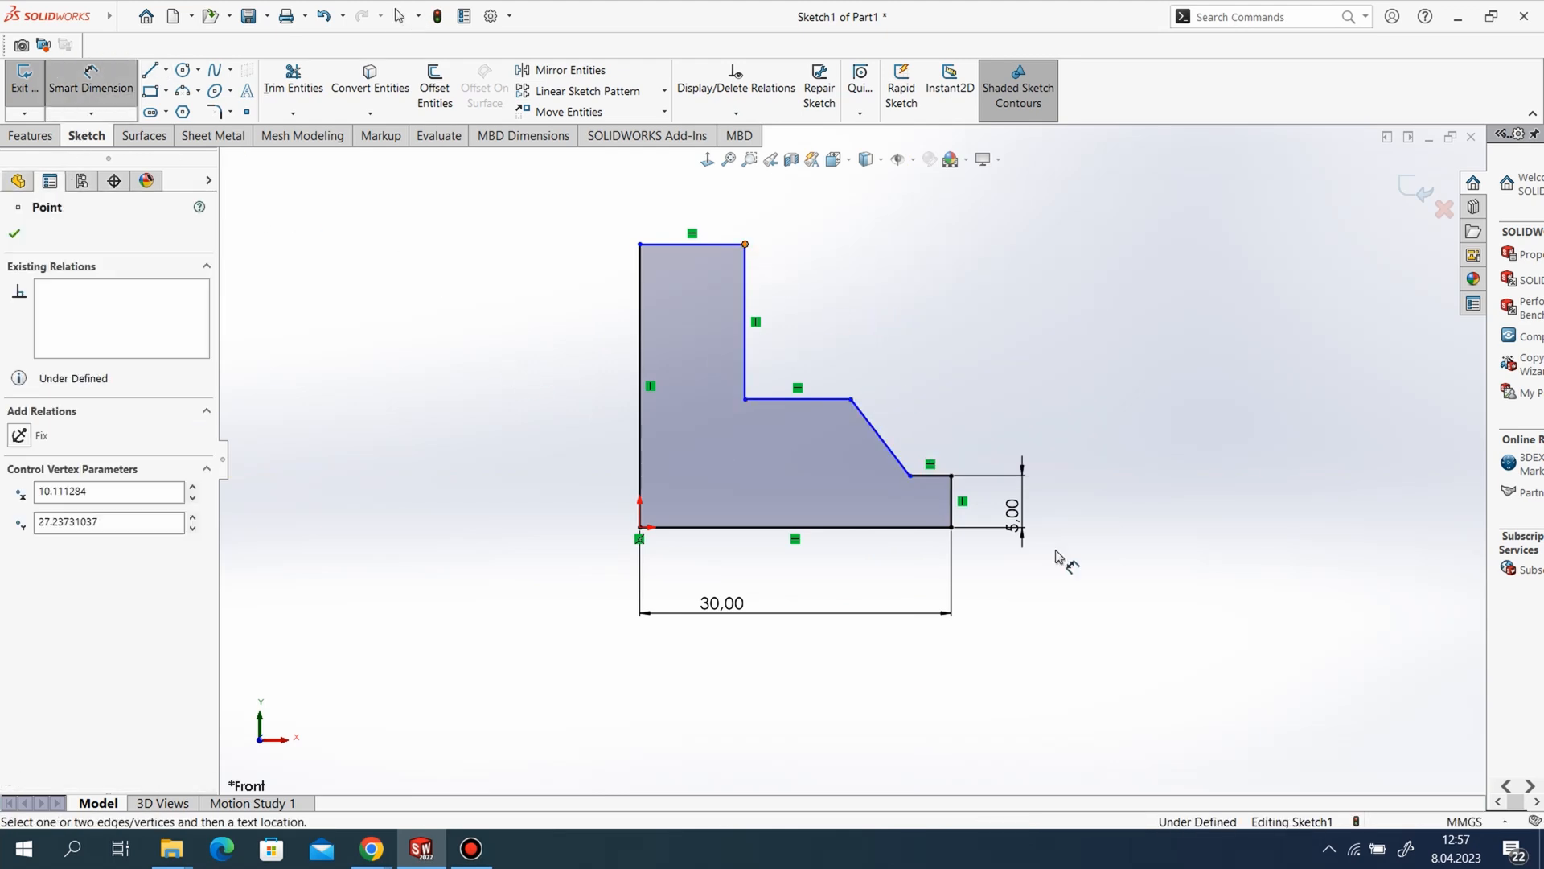
click(953, 528)
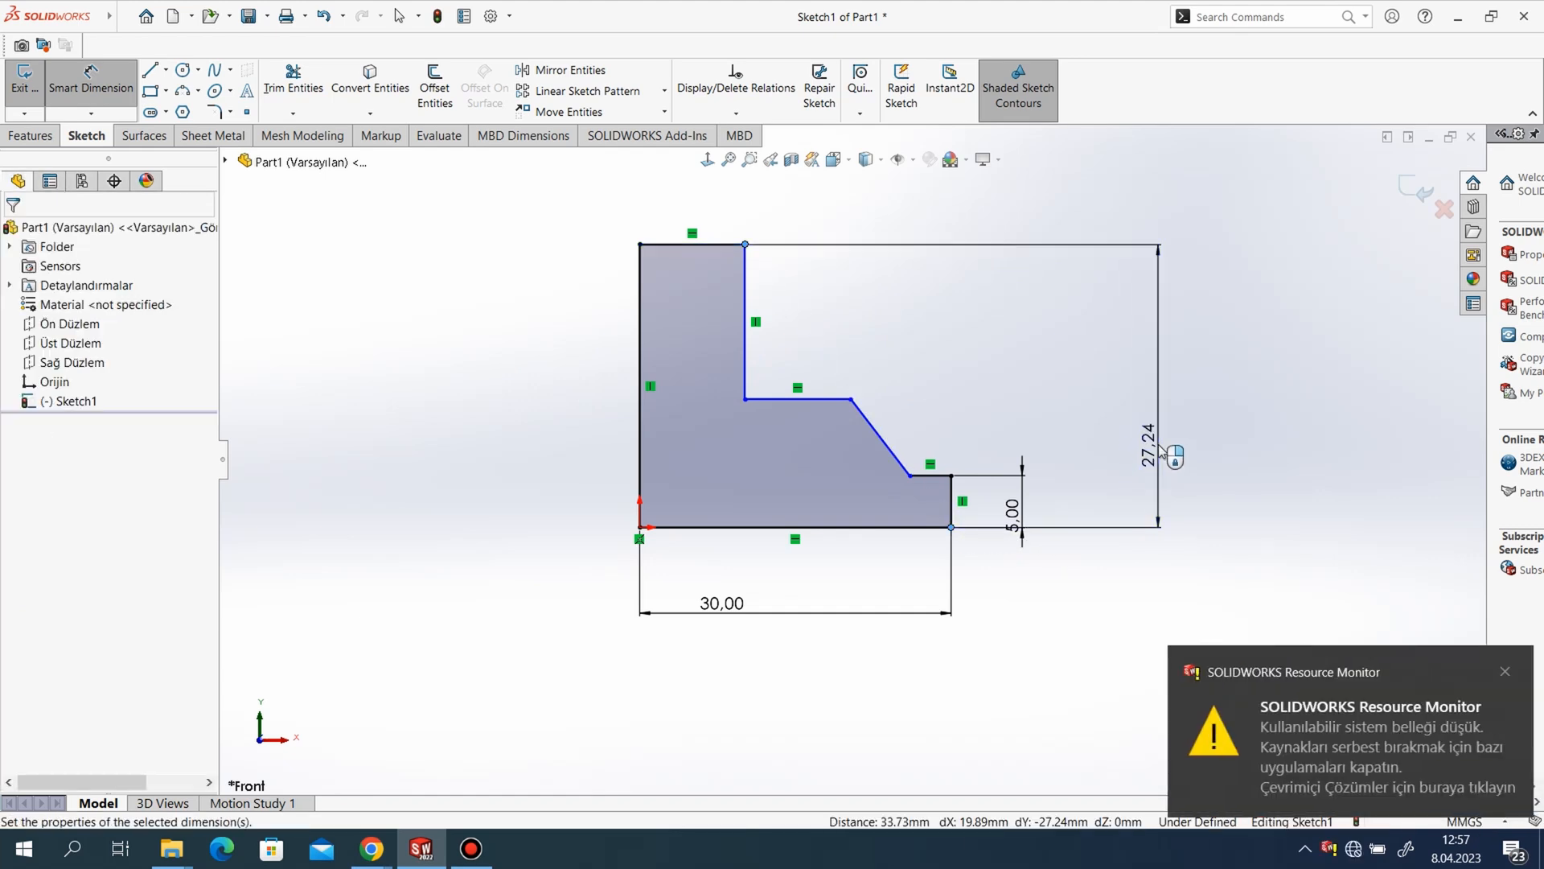
click(1161, 451)
text(35)
key(Return)
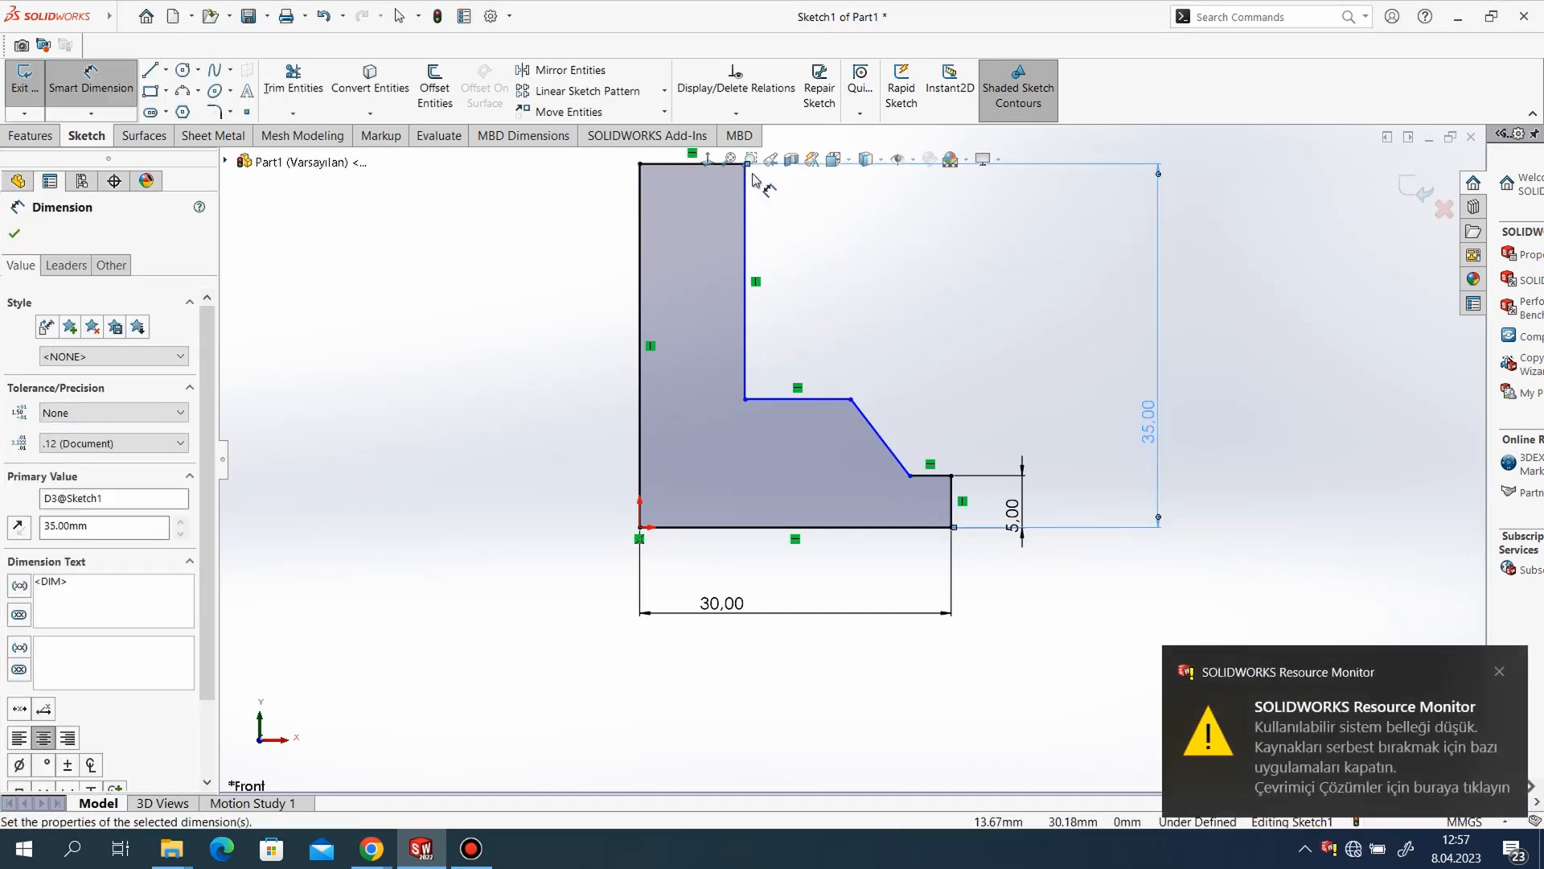
- Dimension the vertical distance from the top edge to the inner step corner as 15 mm
scroll(907, 374, down, 1)
scroll(850, 450, up, 2)
scroll(684, 181, down, 1)
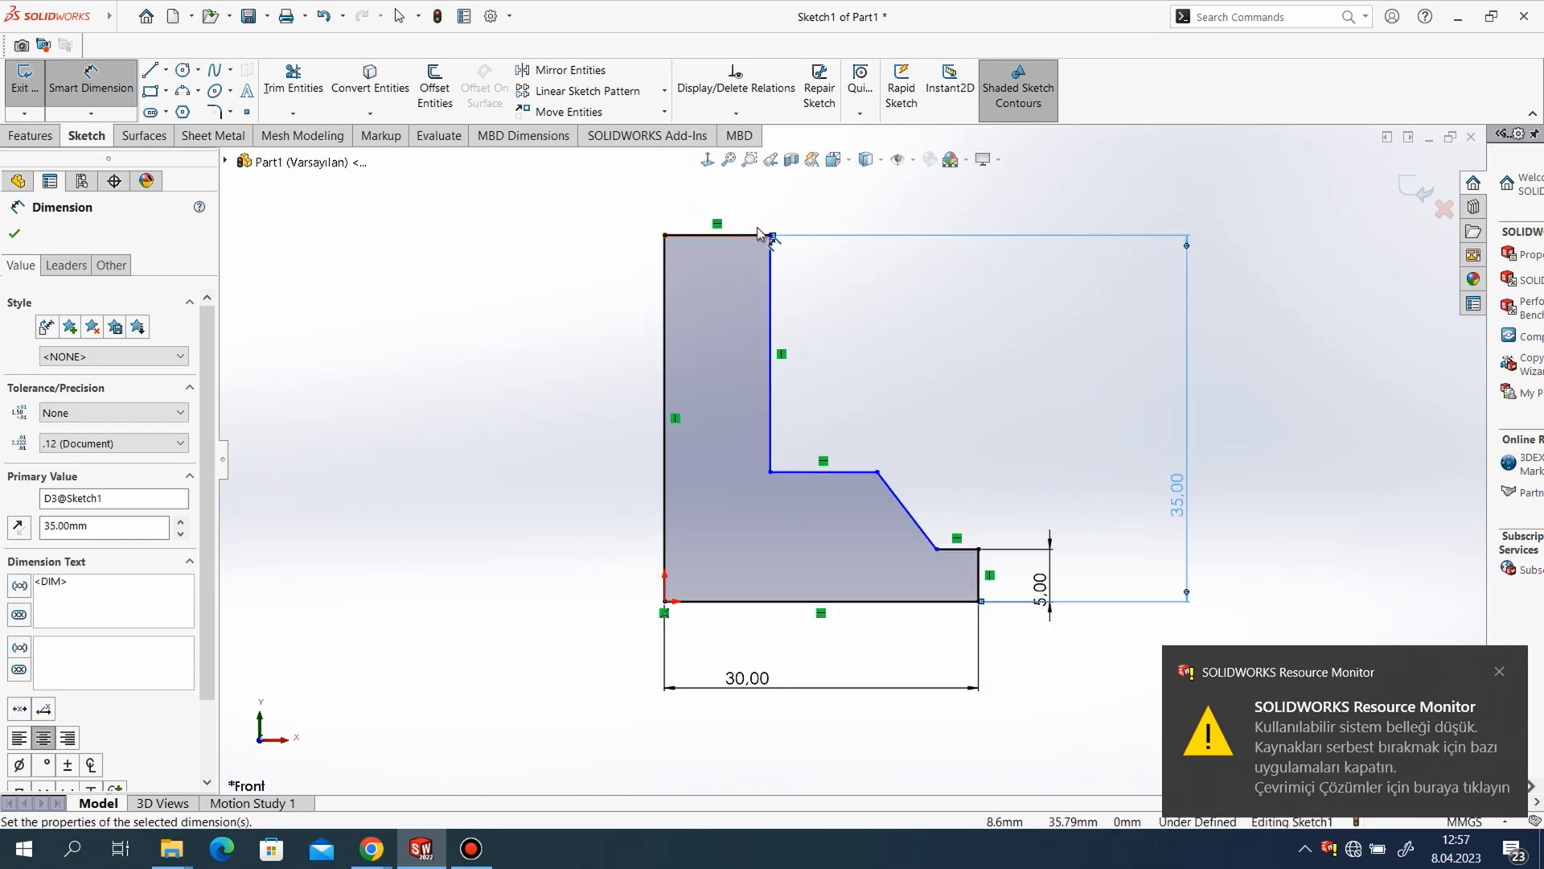
click(756, 239)
click(770, 474)
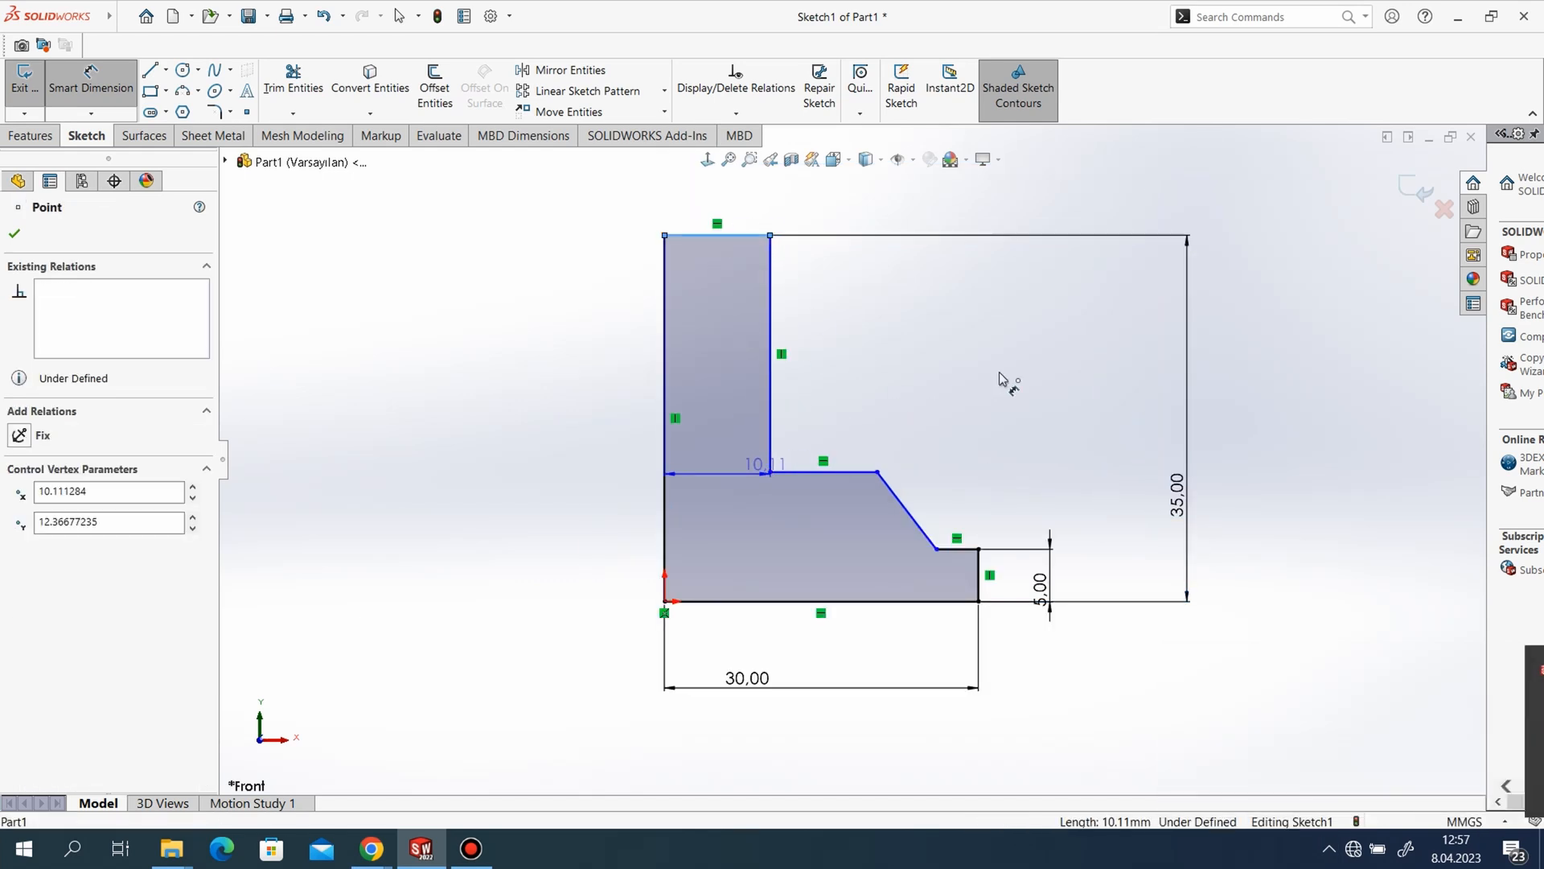
click(991, 362)
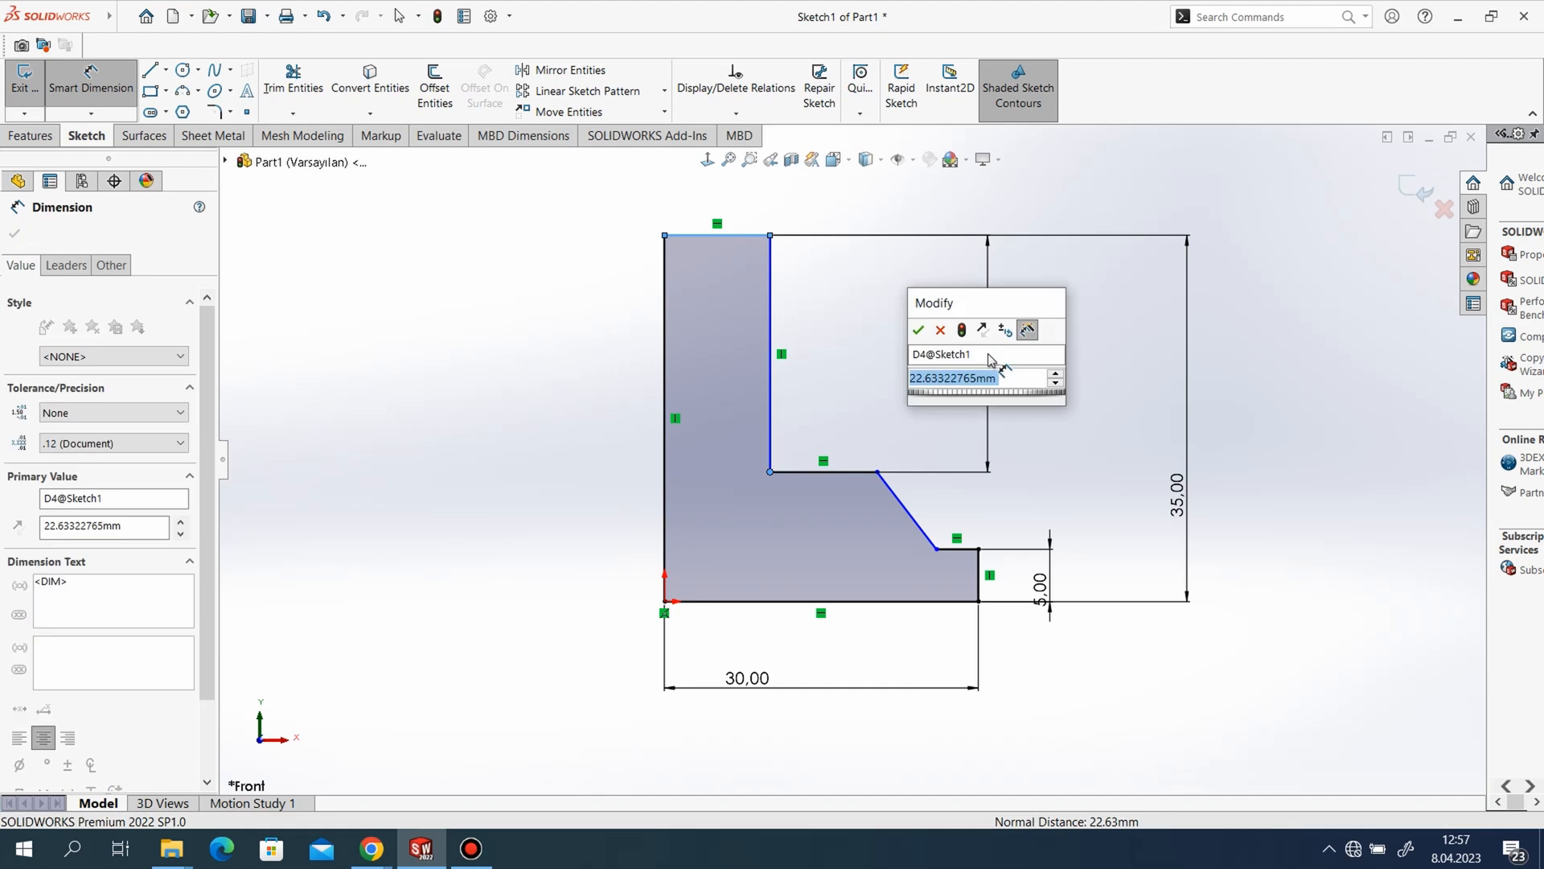
key(Return)
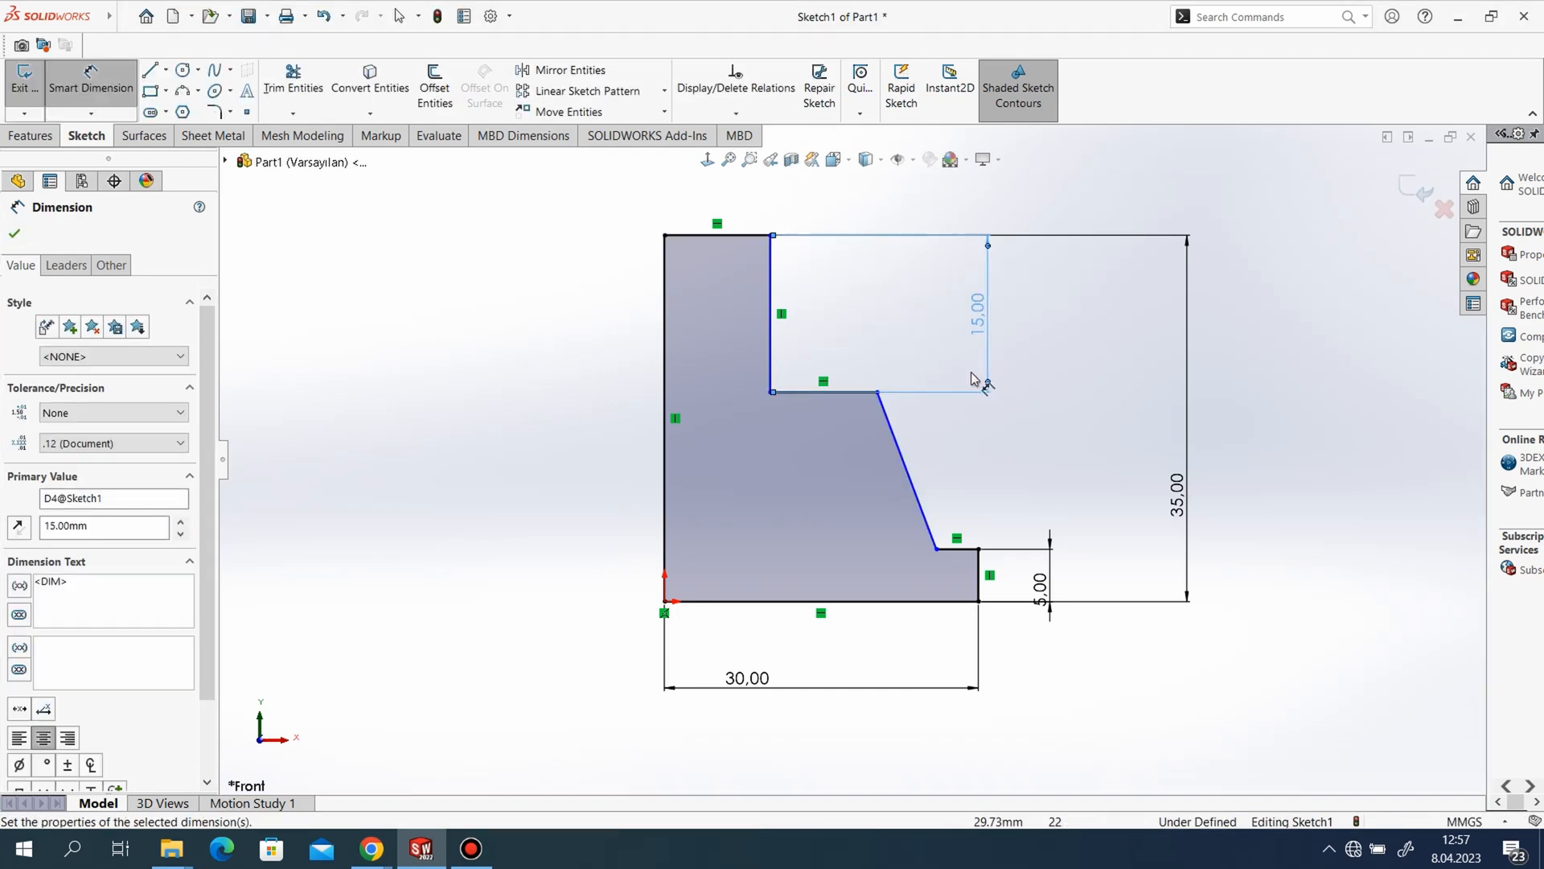
- Dimension the width of the upright part to 6 mm between its two vertical edges
click(772, 357)
click(665, 359)
click(689, 209)
text(6)
key(Return)
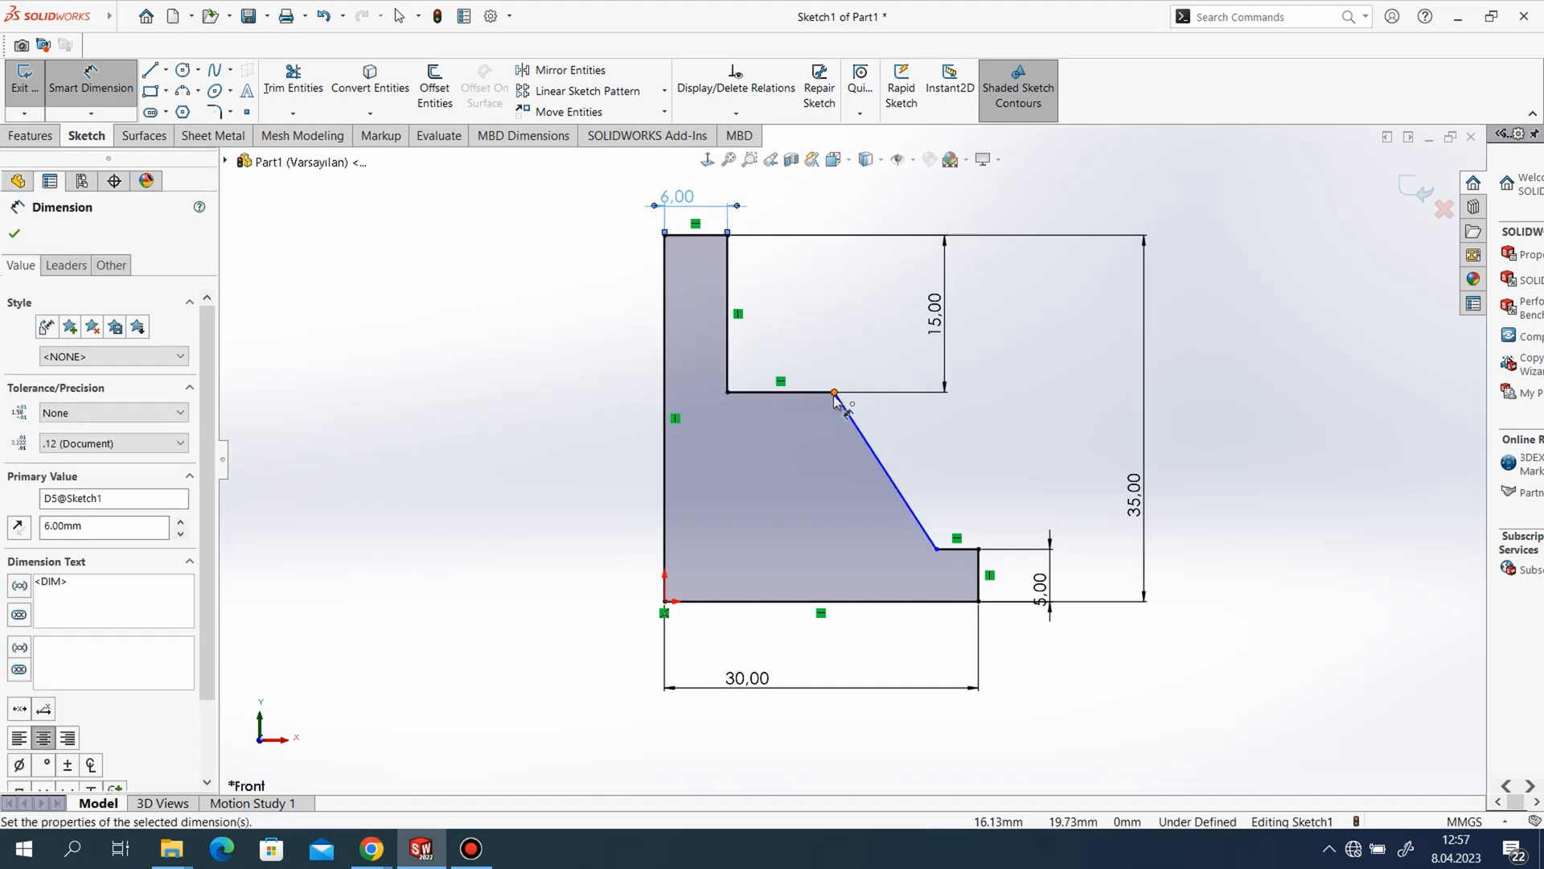
- Dimension the horizontal distance from the long vertical edge to the upper end of the slanted line as 15 mm
click(835, 394)
click(664, 407)
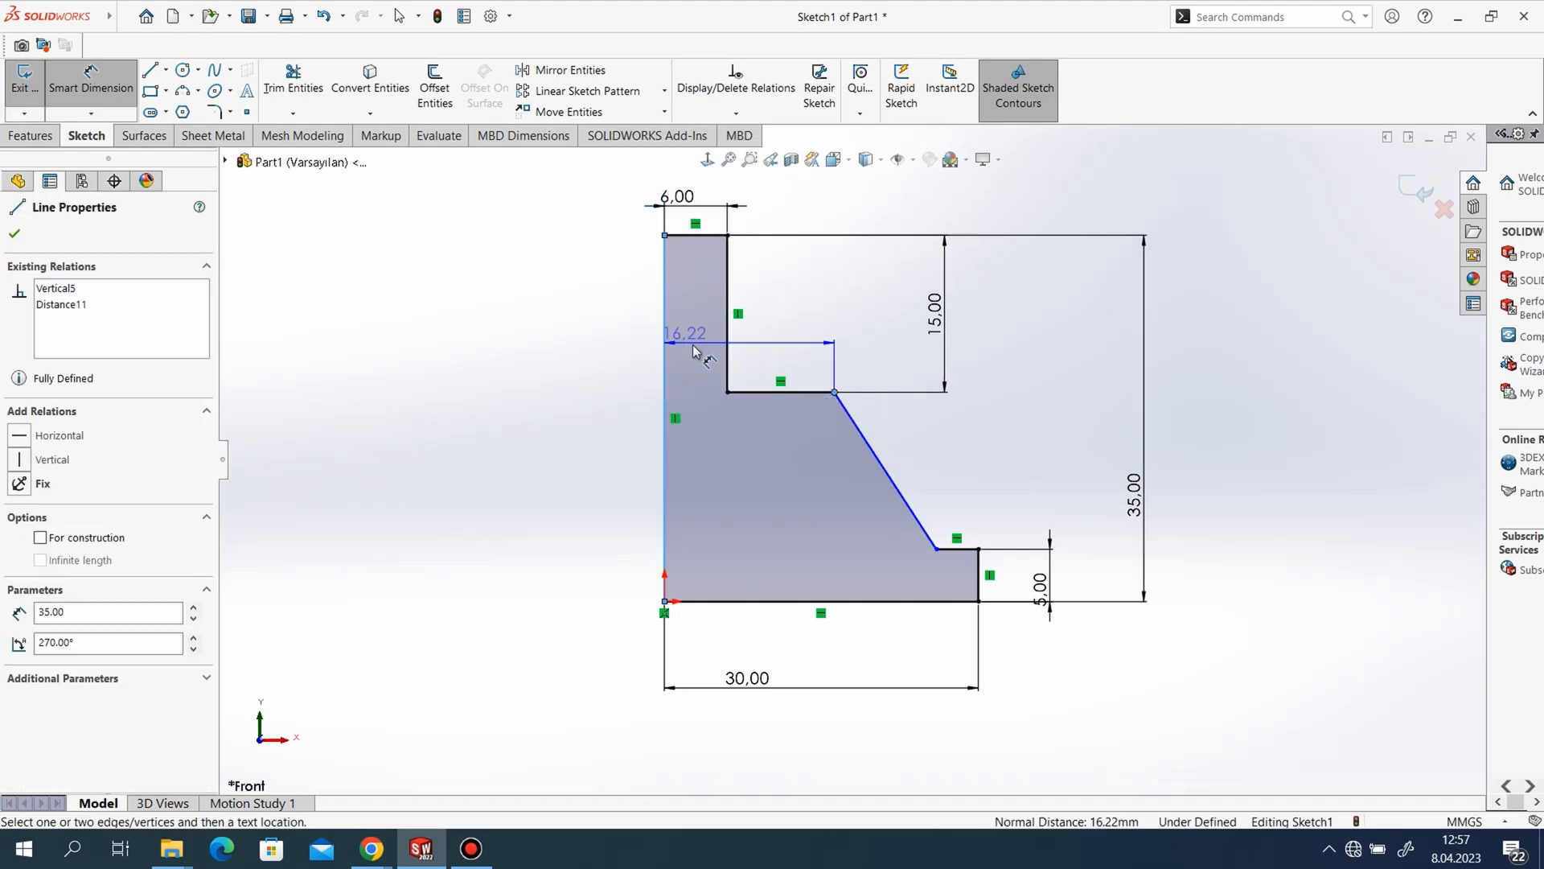
click(696, 345)
text(15)
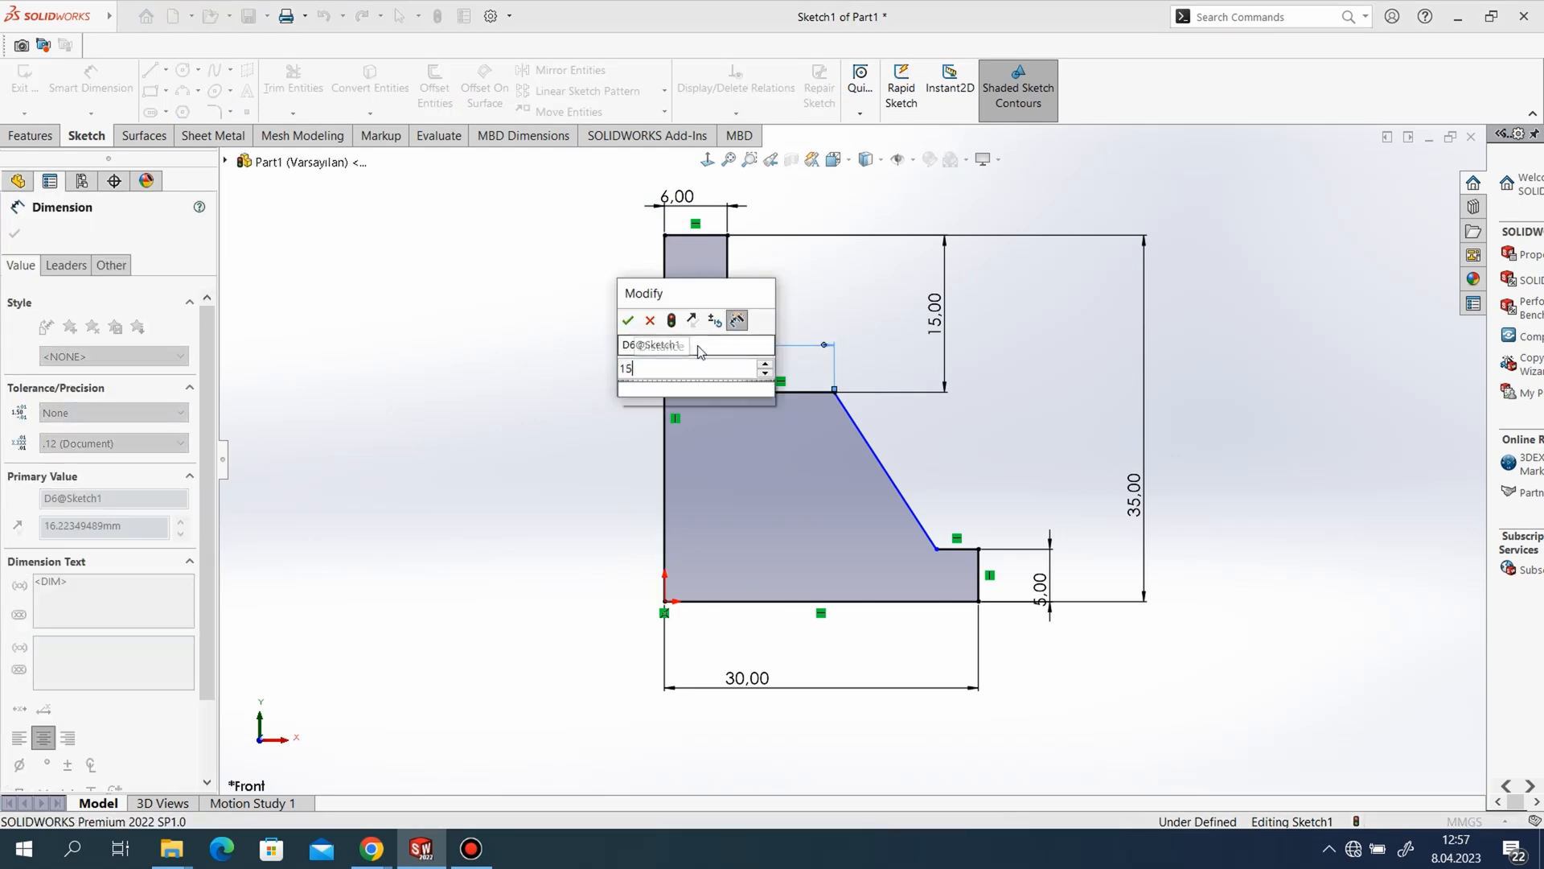
key(Return)
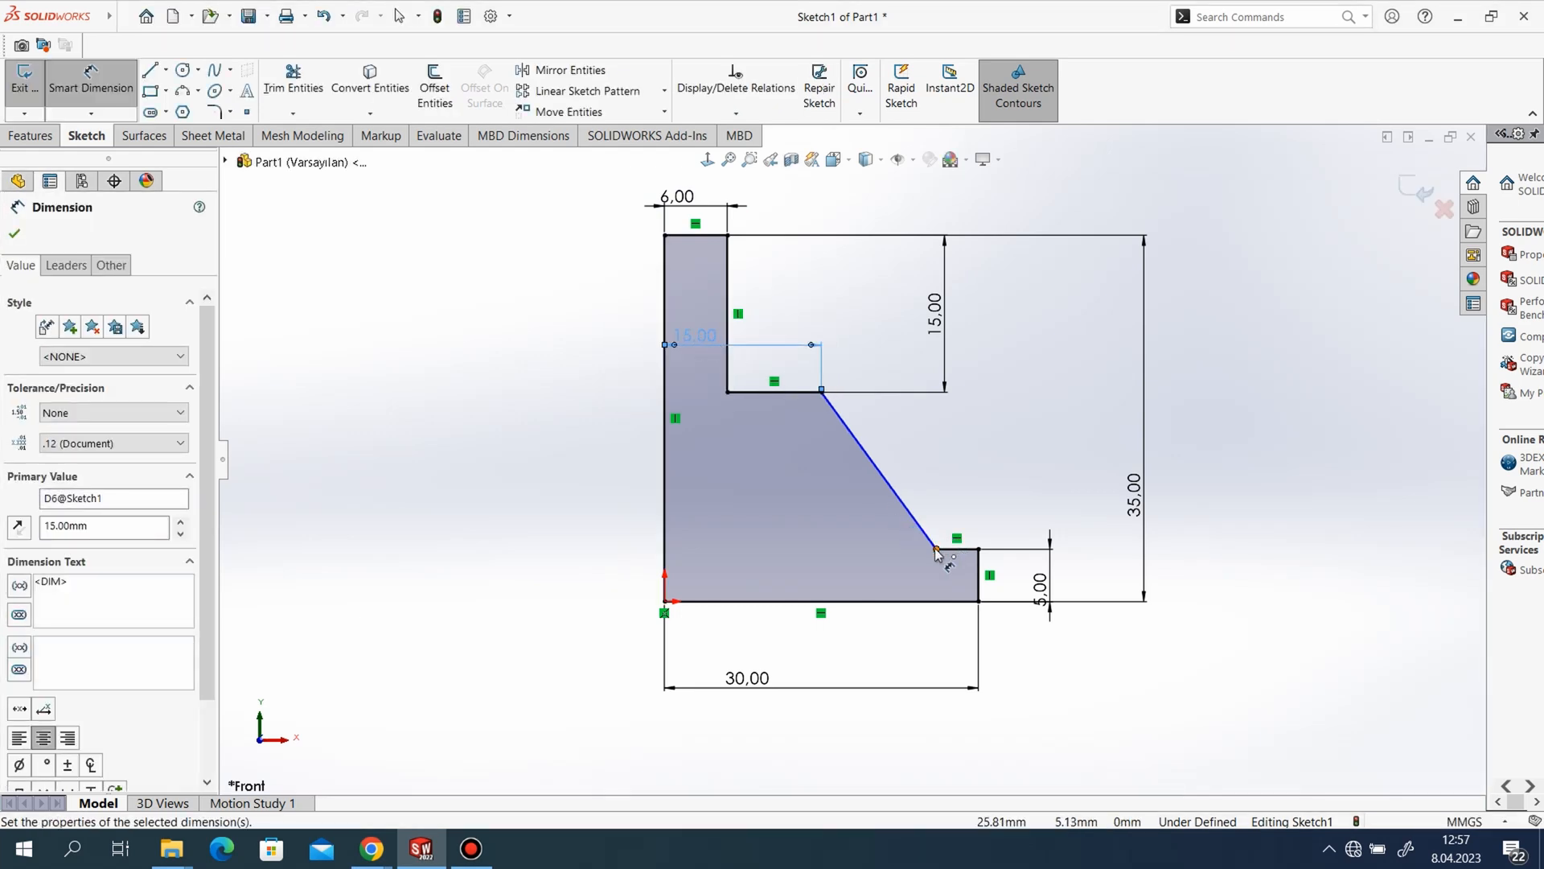
- Dimension the horizontal distance from the long vertical edge to the lower end of the slanted line as 25 mm
click(937, 550)
click(666, 532)
click(760, 644)
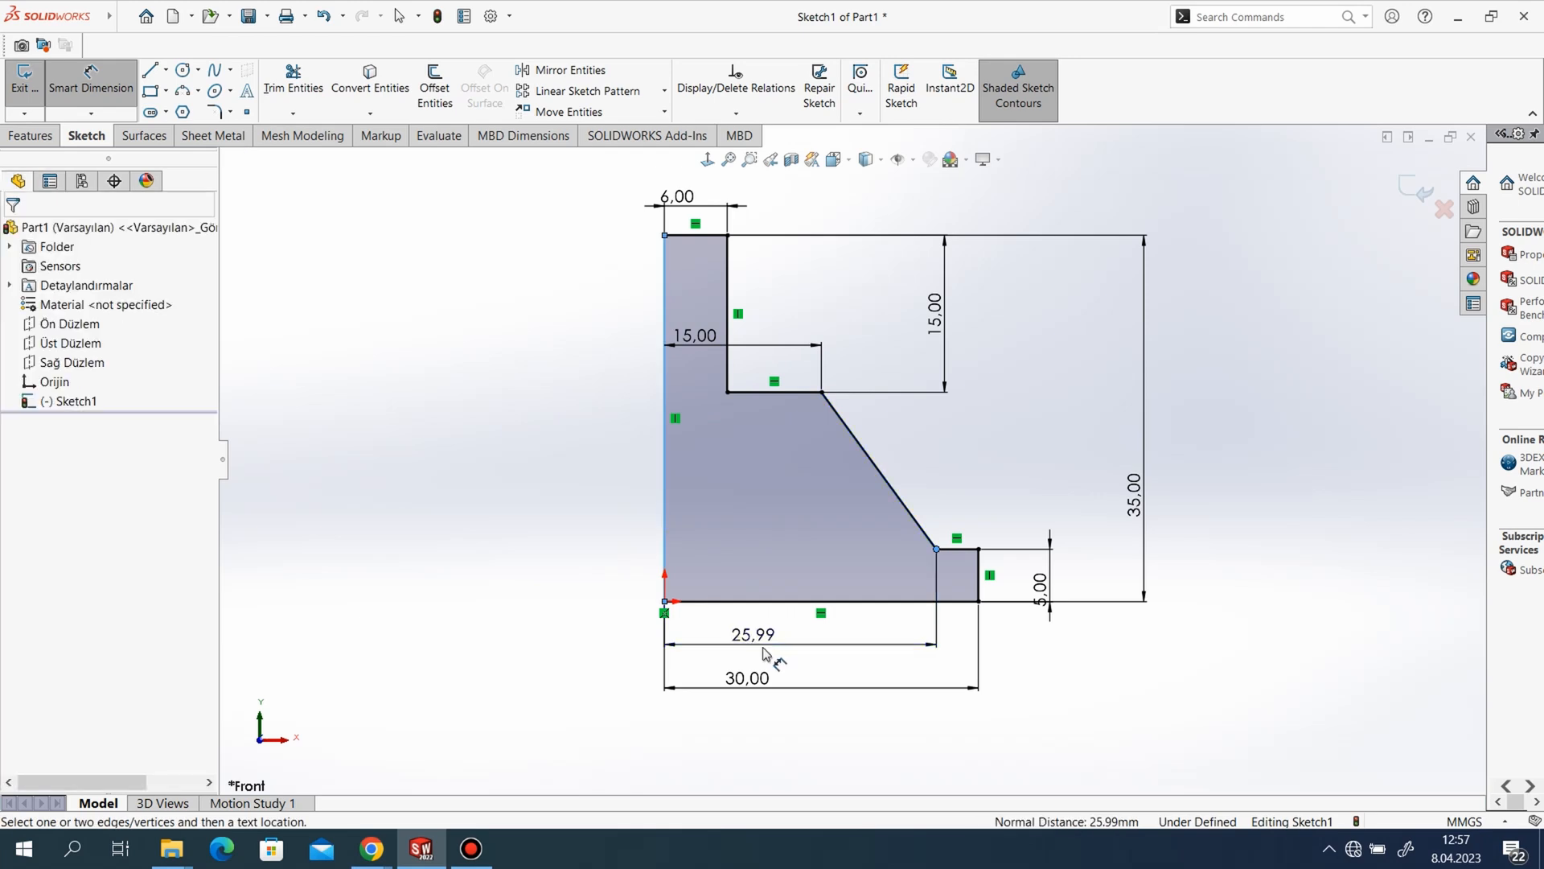
text(25)
key(Return)
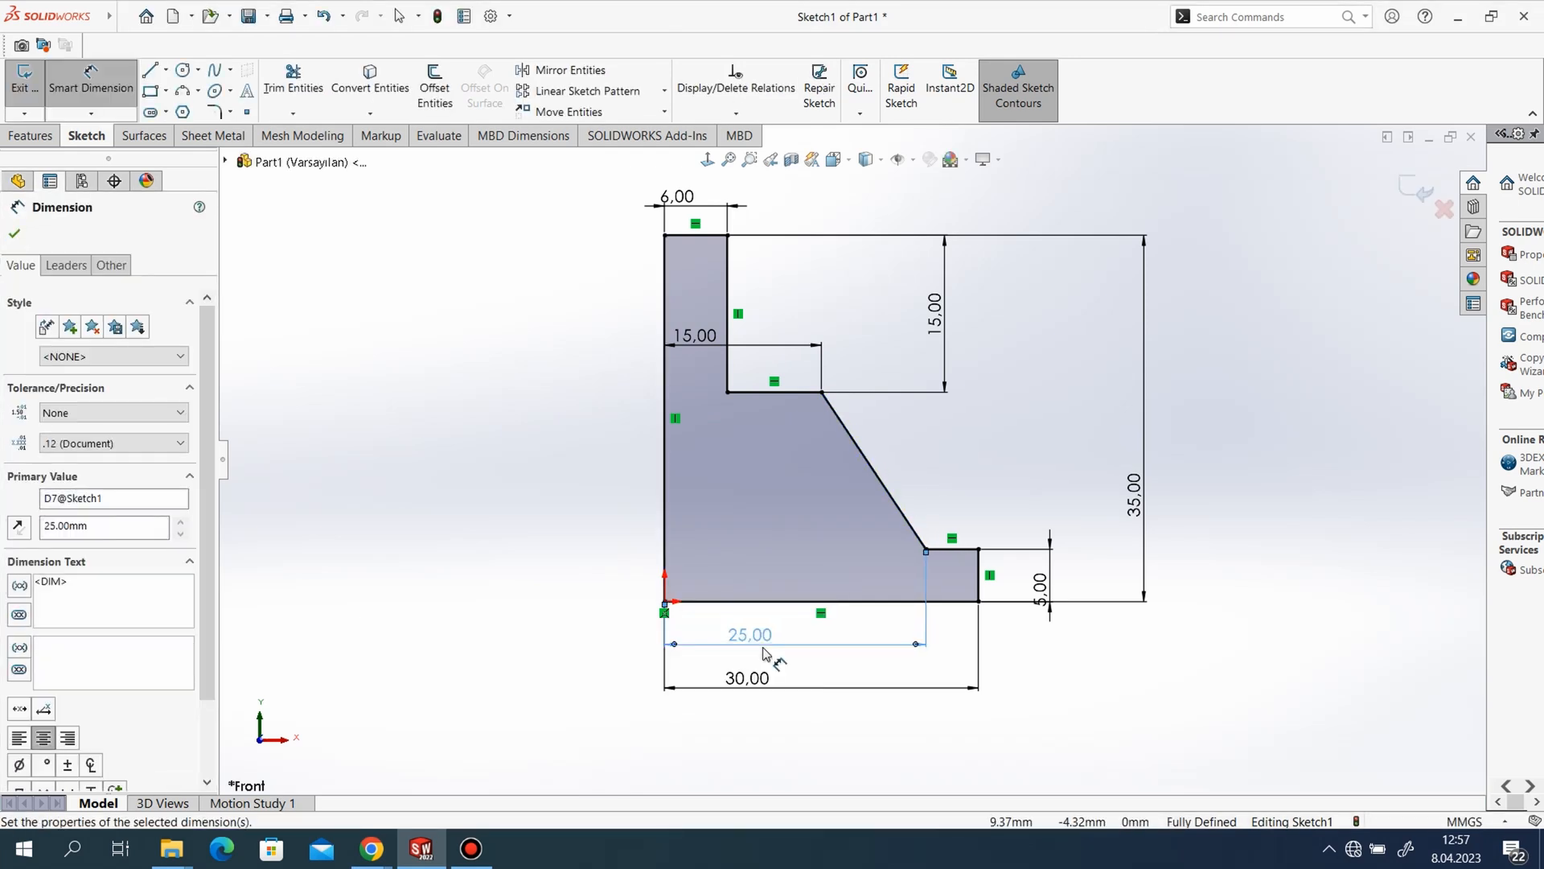
right_click(425, 381)
click(471, 431)
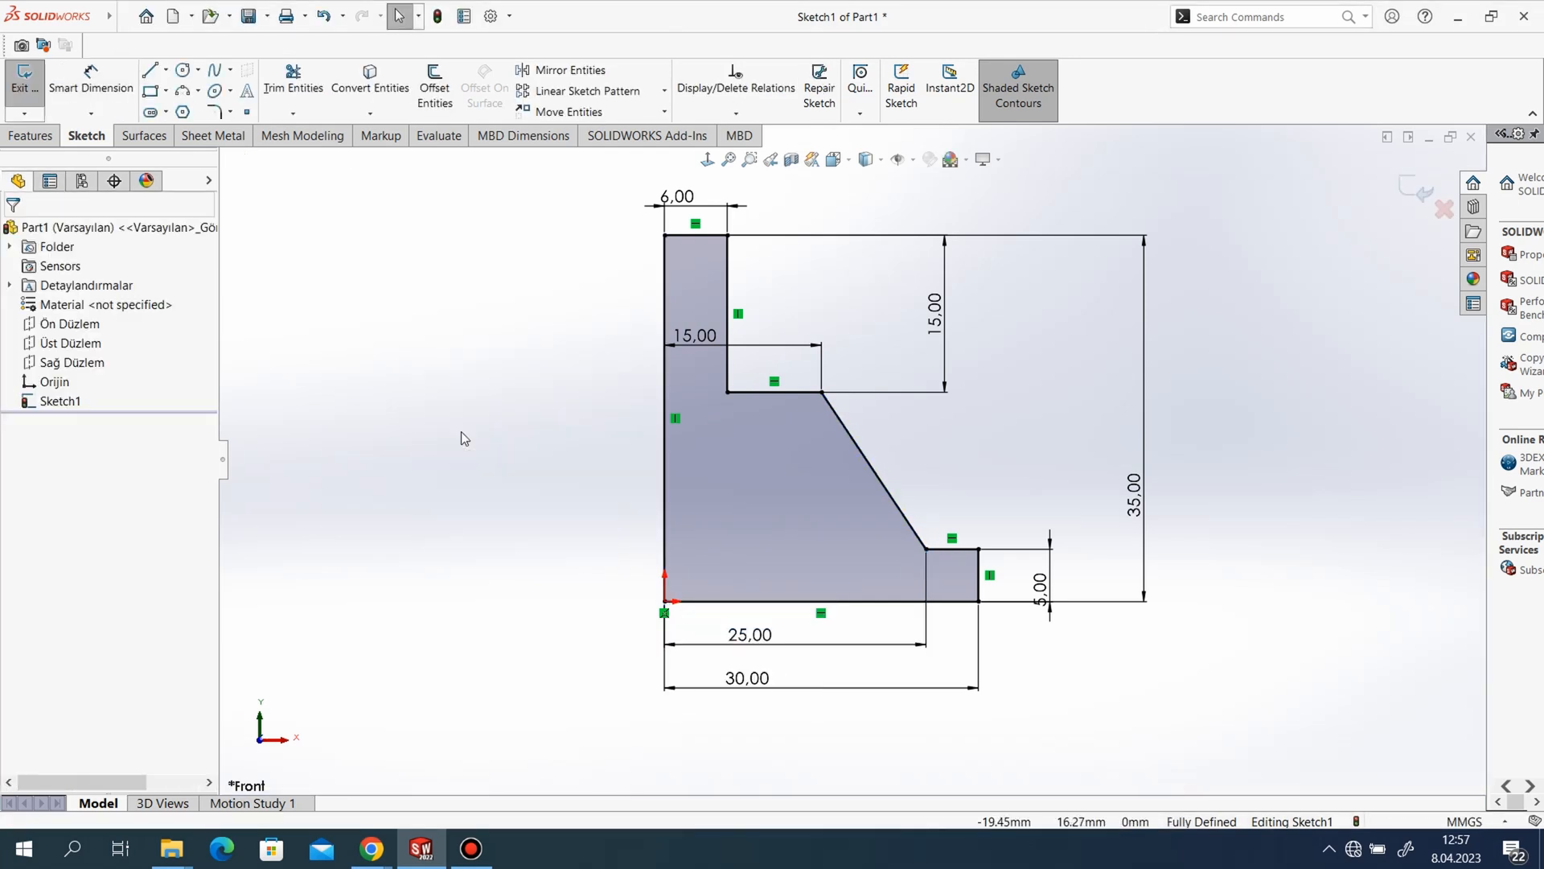
click(728, 391)
click(1260, 405)
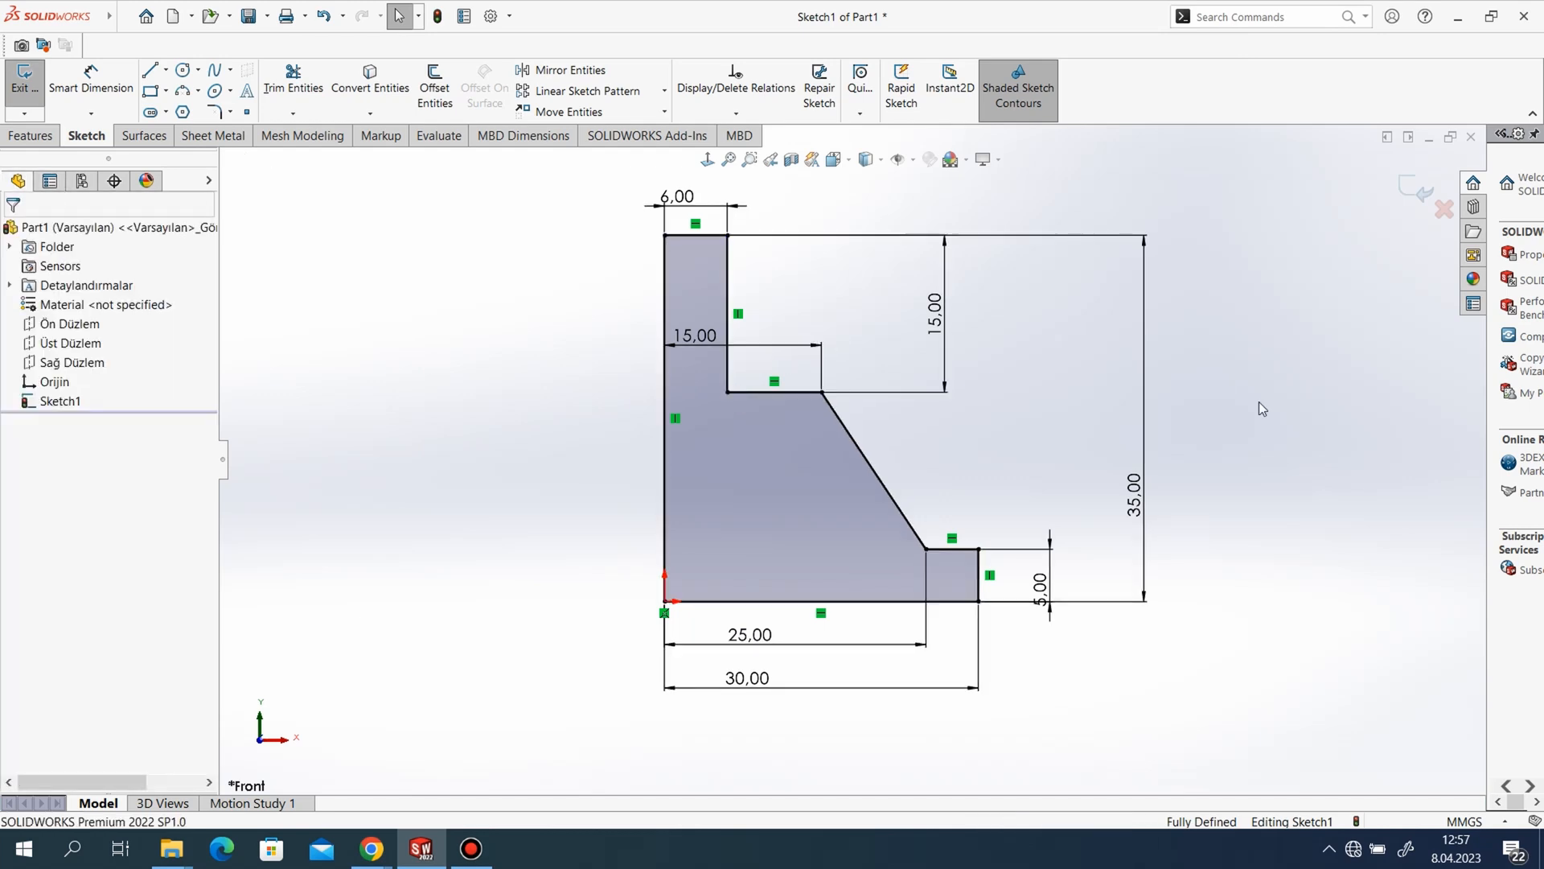
- Mirror all profile lines except the long vertical edge about that edge, keeping the original lines
click(33, 135)
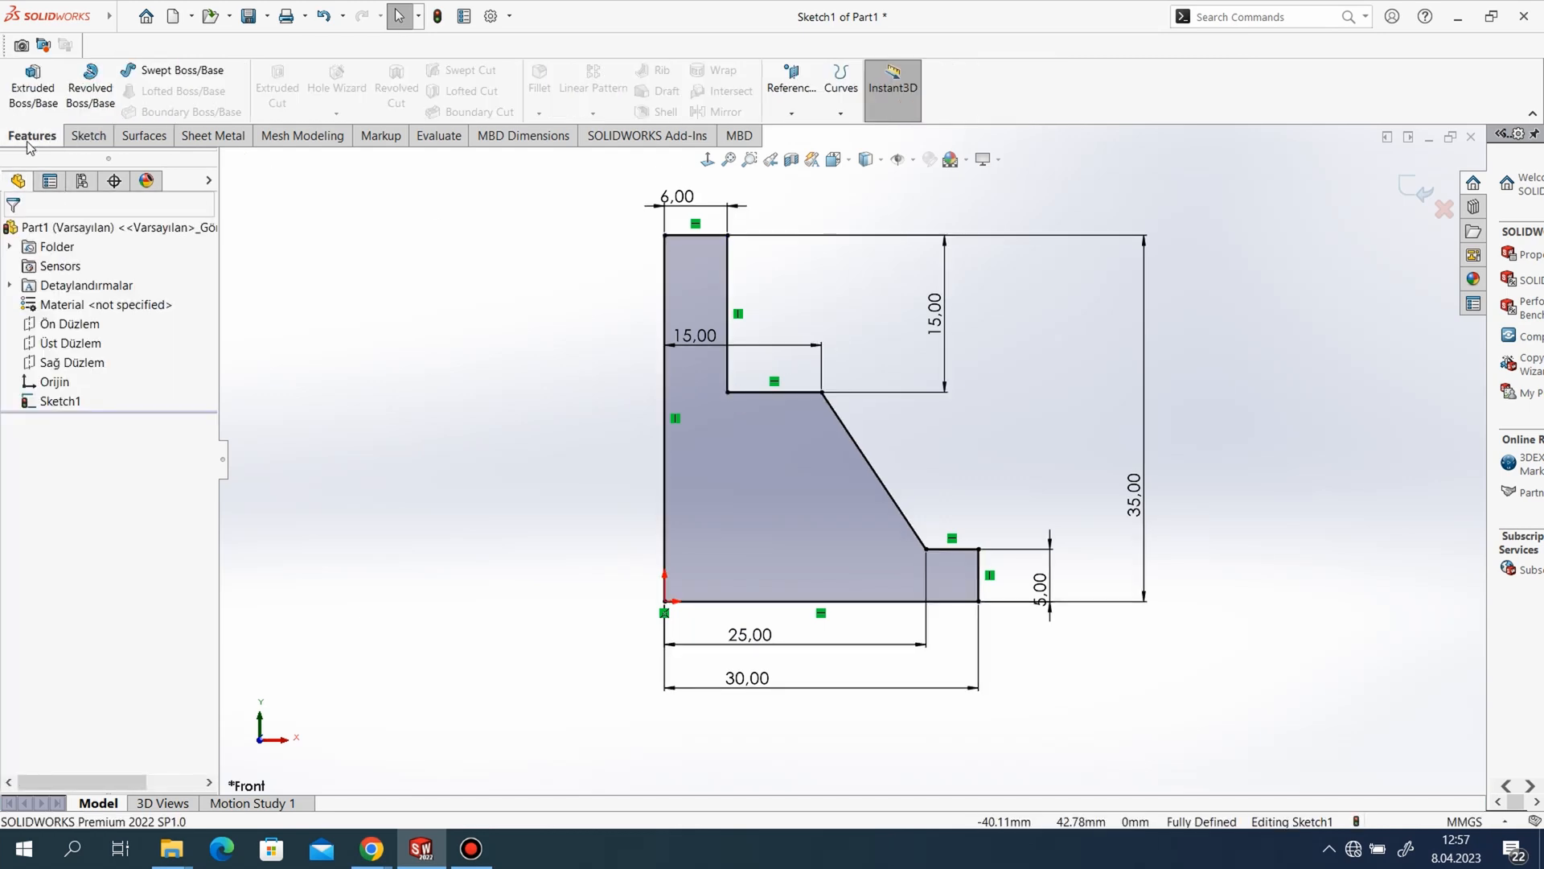
click(102, 140)
click(563, 70)
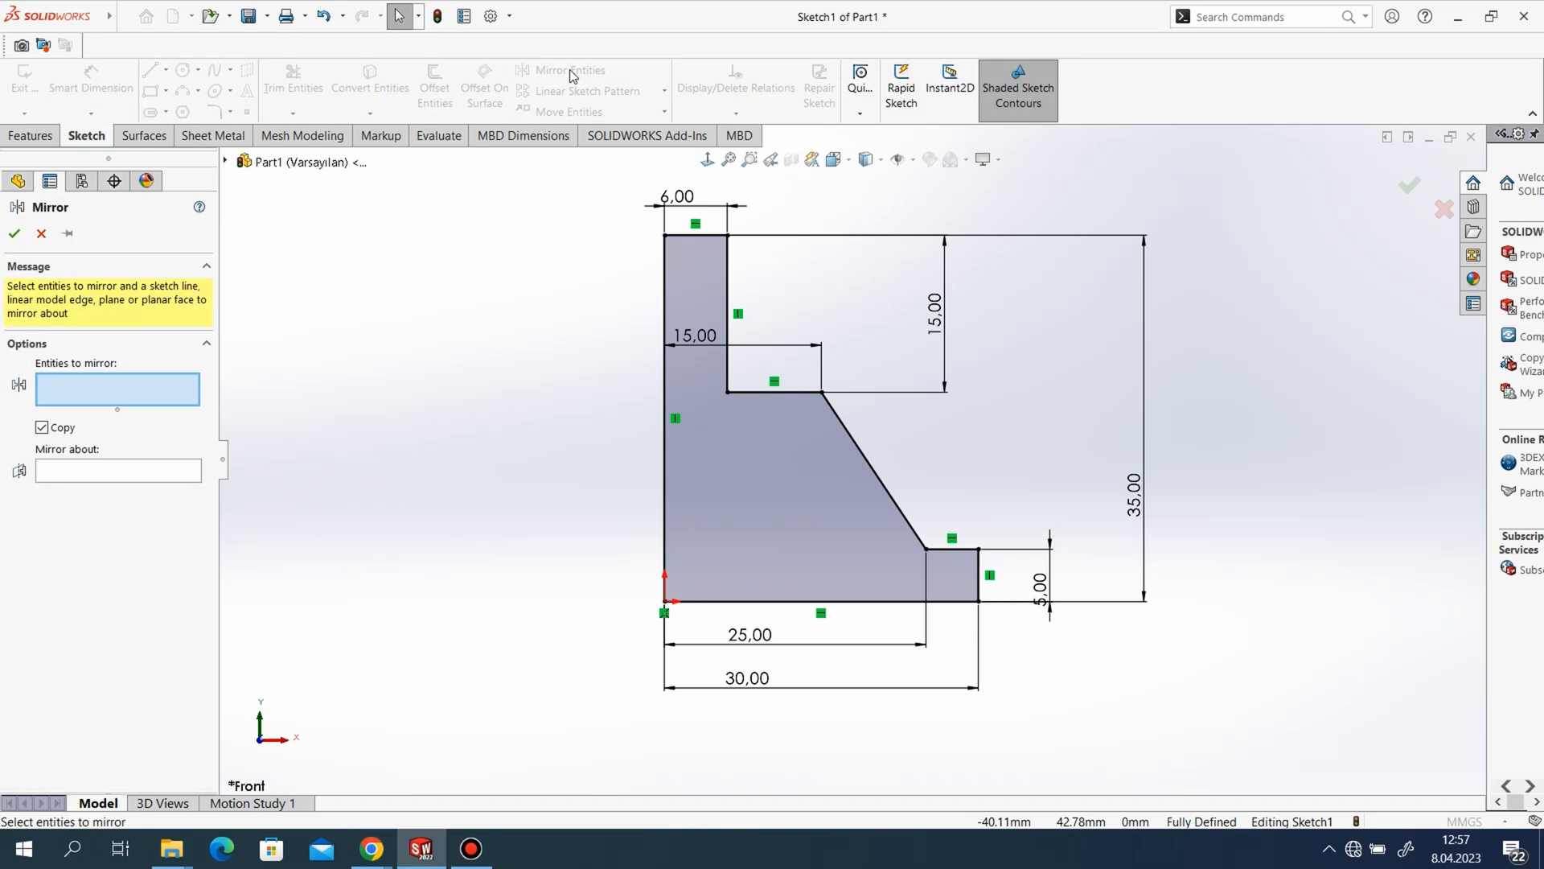
click(715, 237)
click(728, 277)
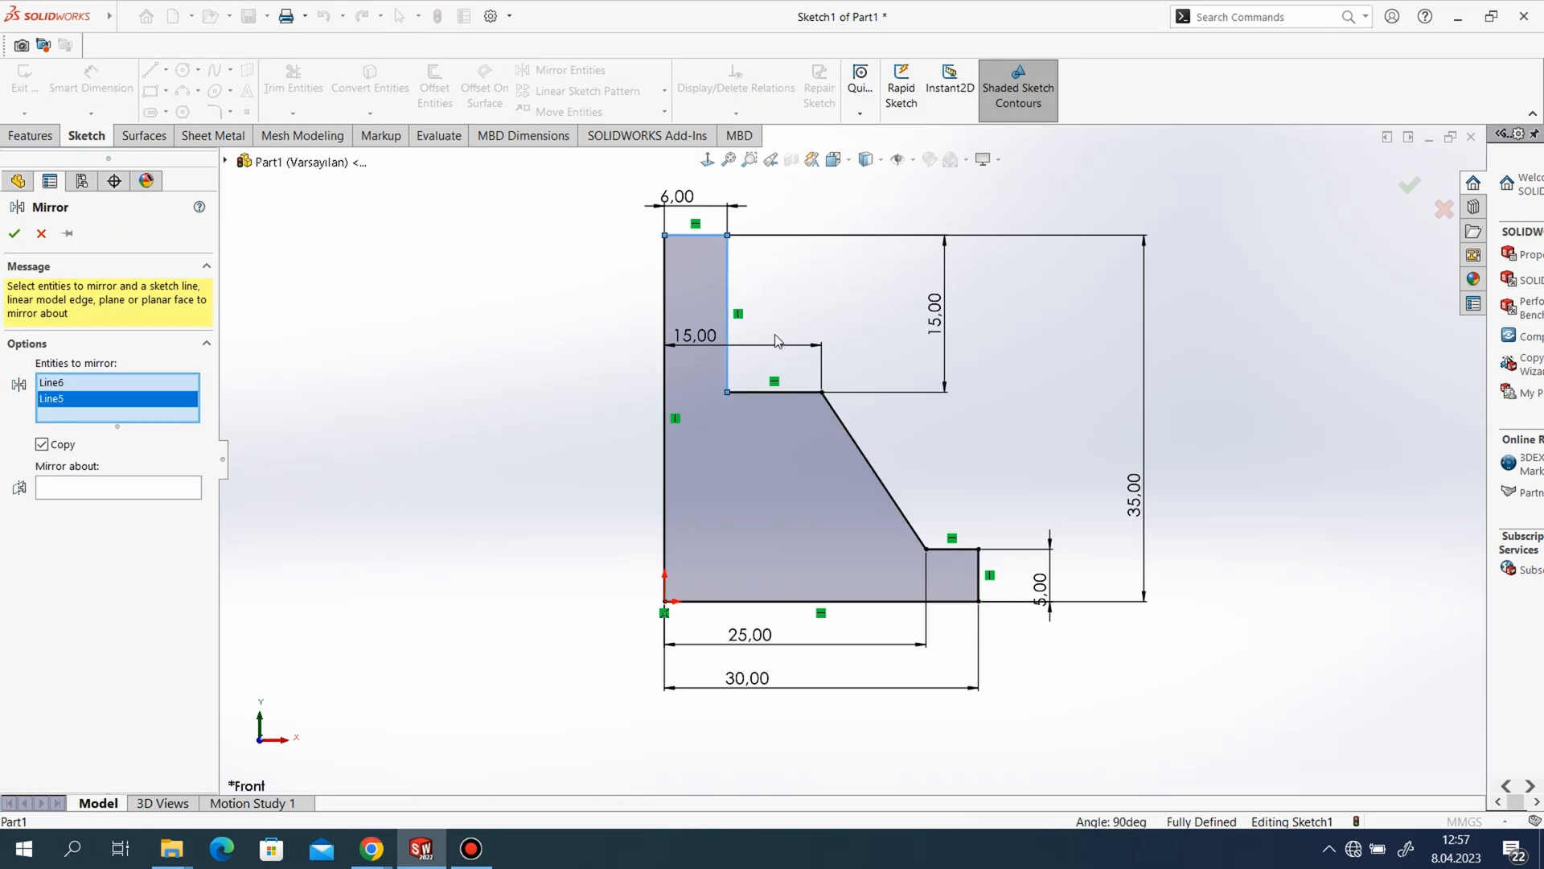
click(805, 394)
click(843, 421)
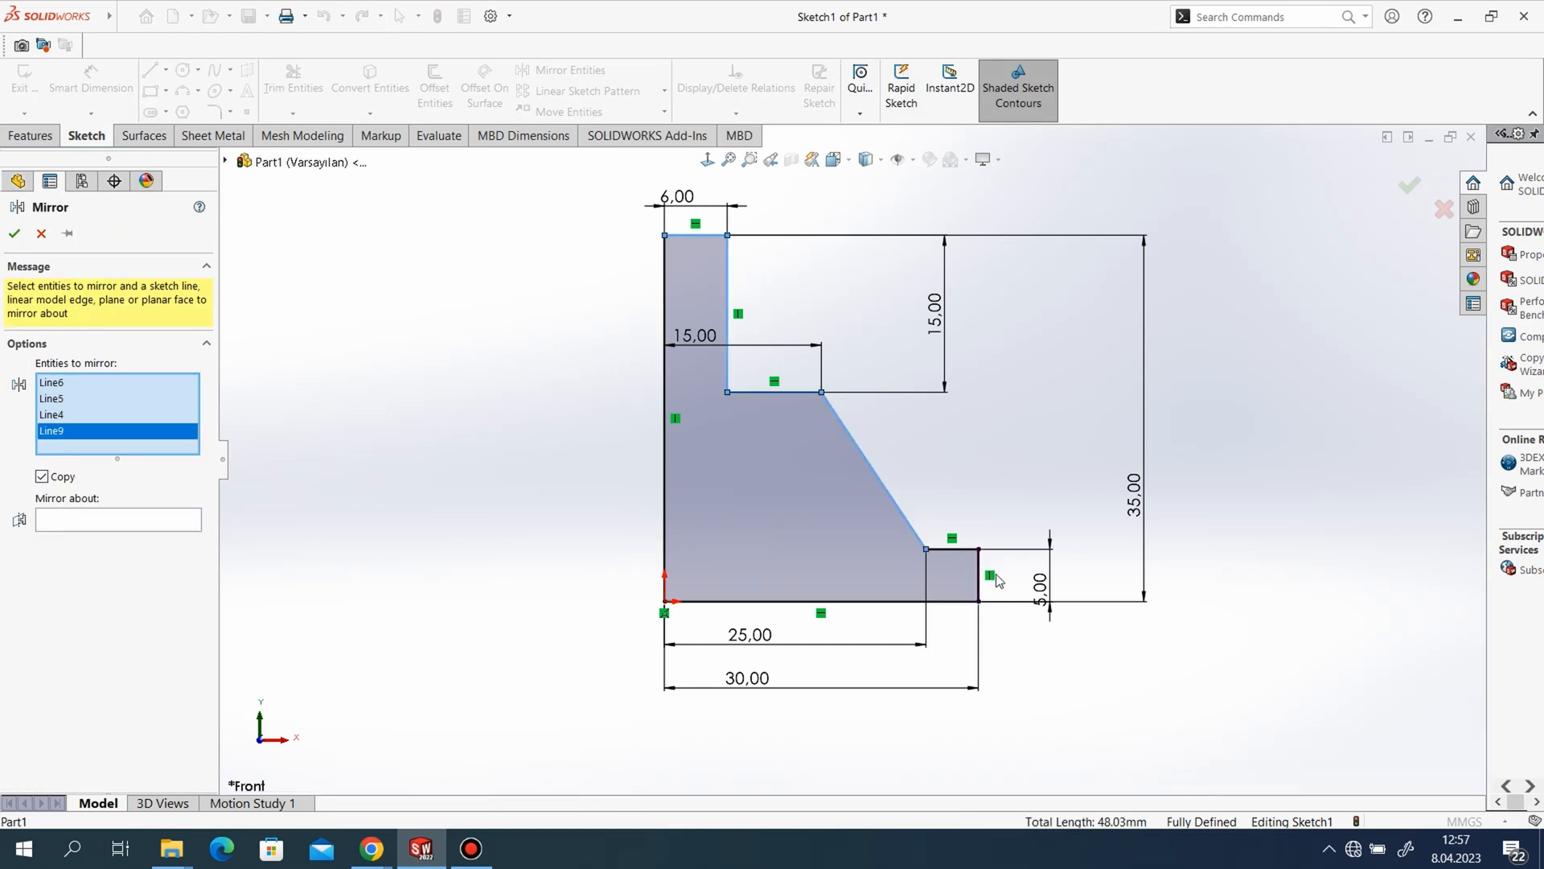
click(961, 555)
click(979, 575)
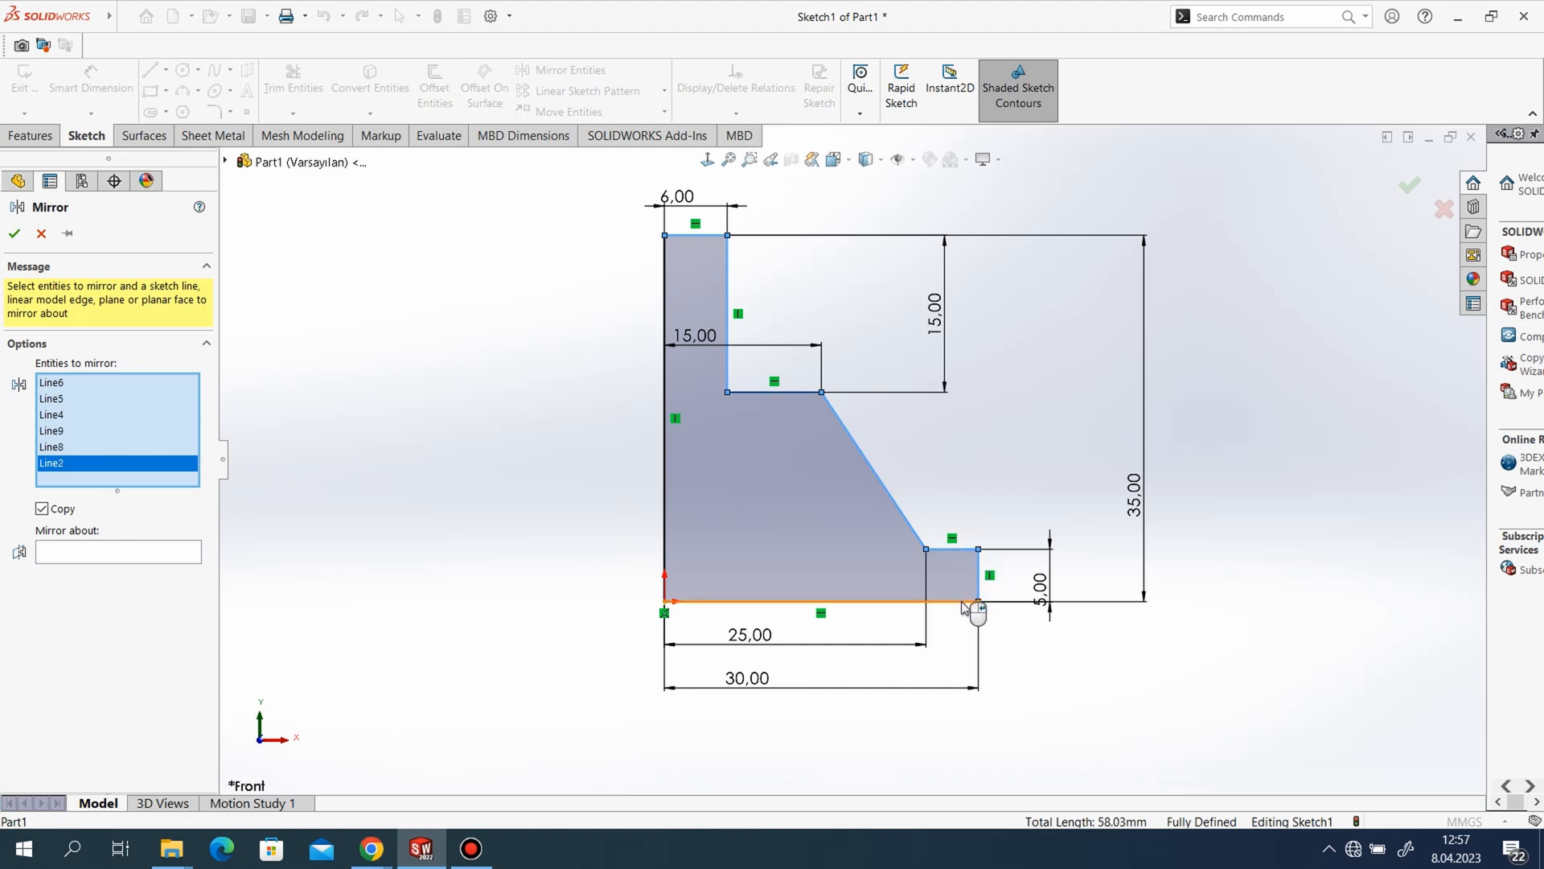
click(963, 602)
click(97, 570)
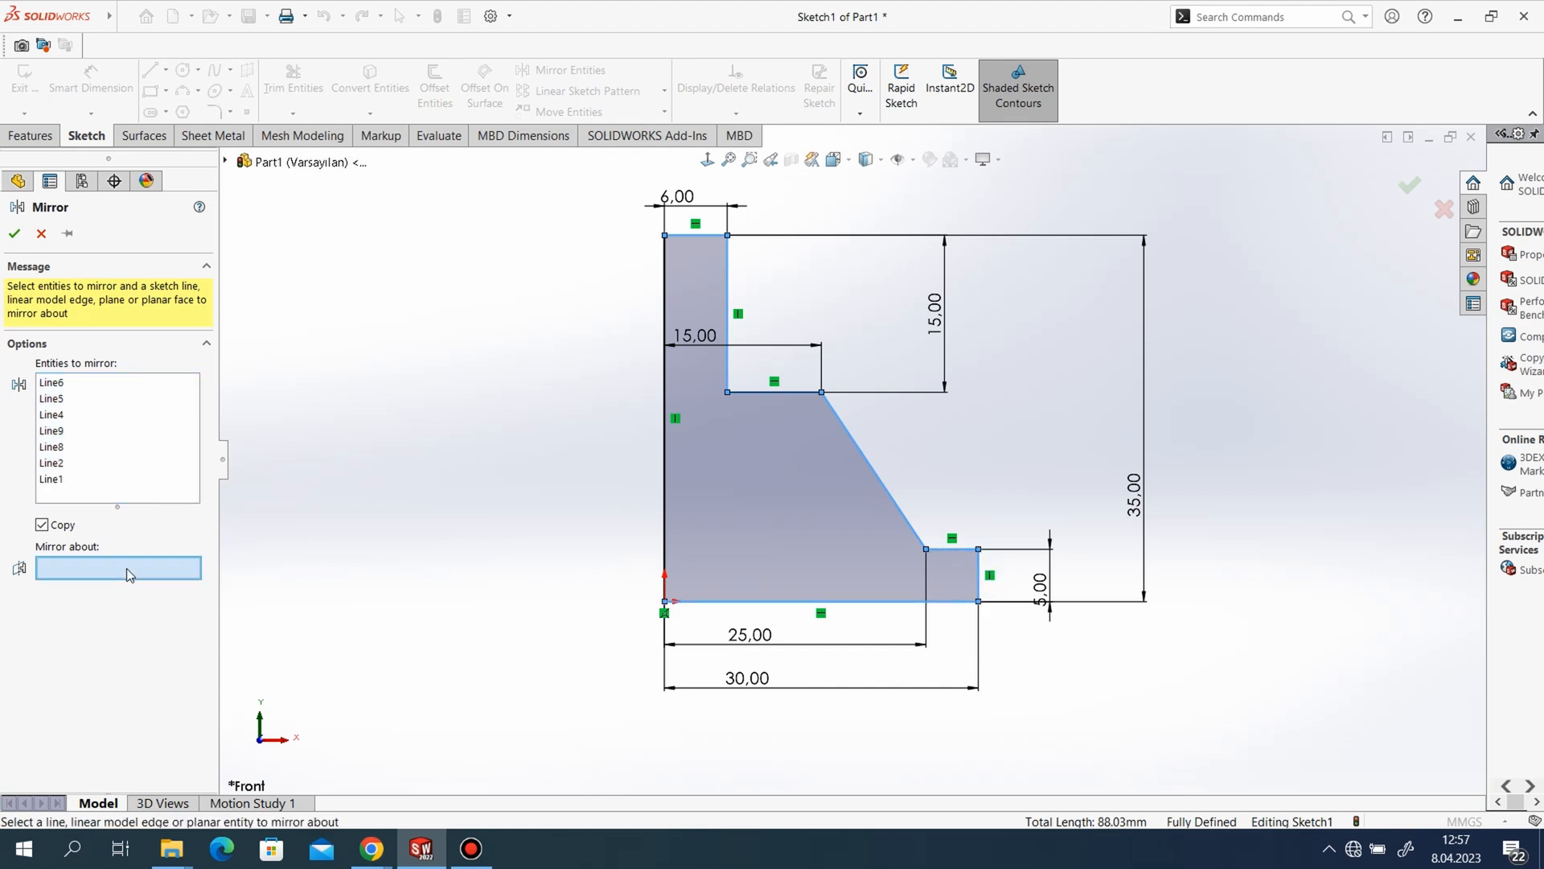
click(665, 467)
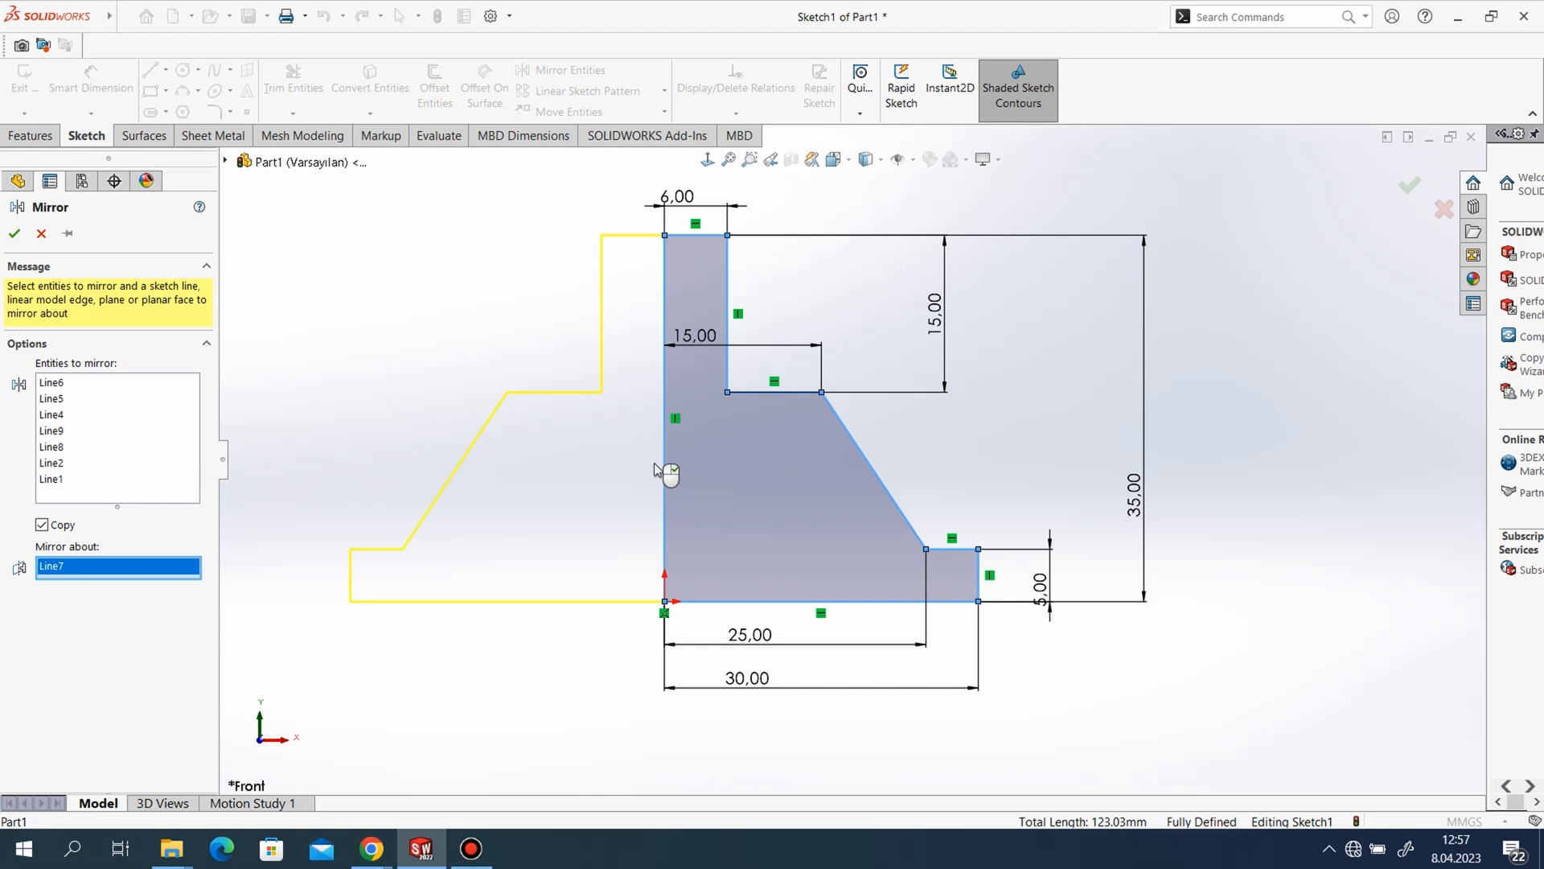
click(13, 234)
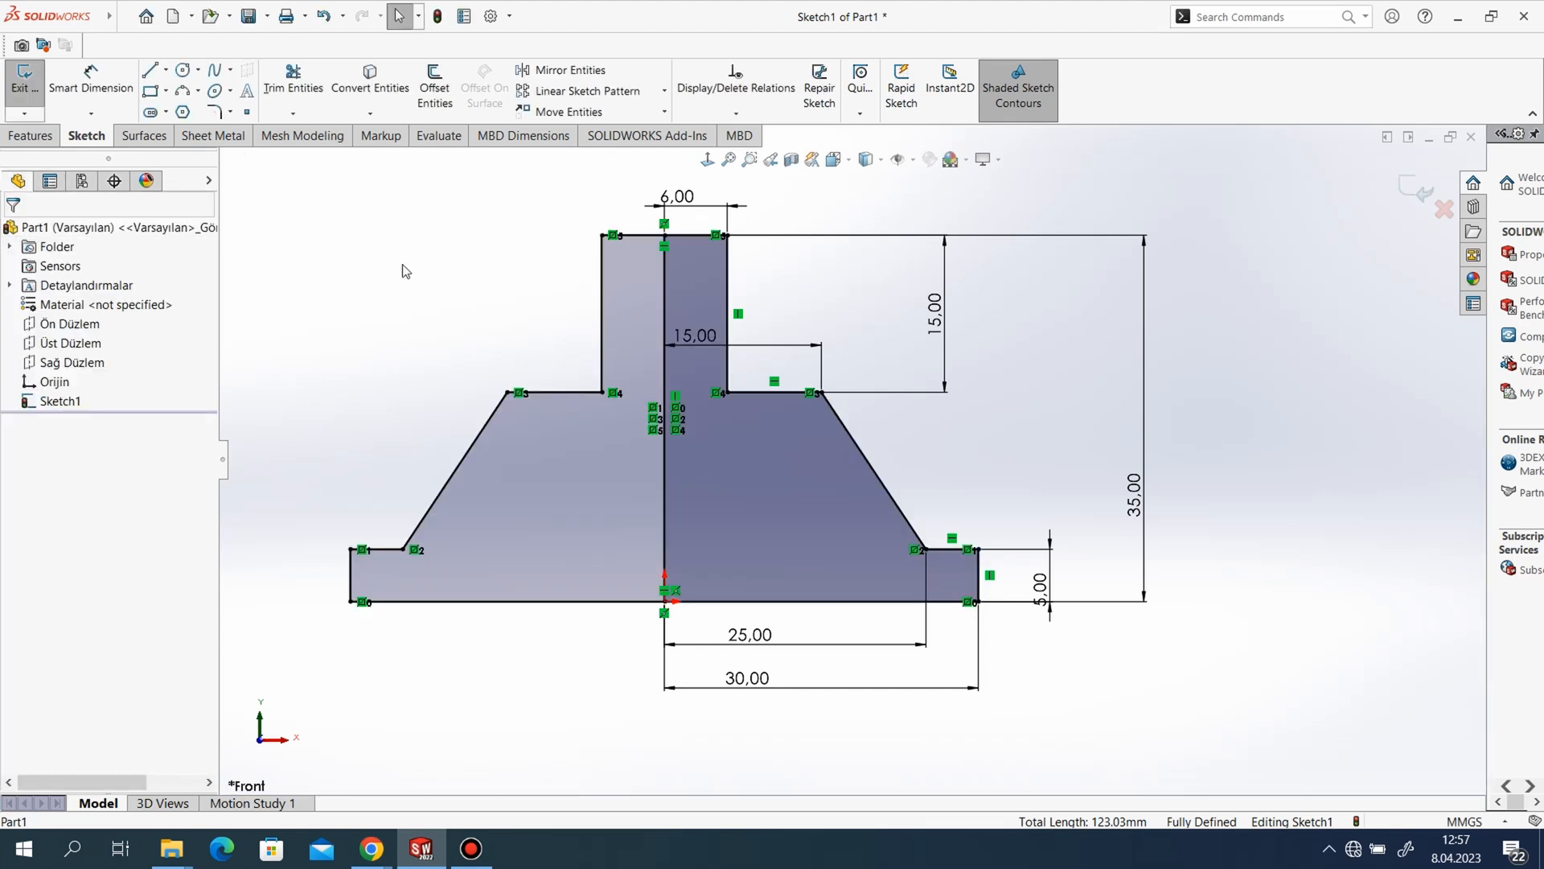
- Convert the central vertical line of the mirrored profile to construction geometry and finish the sketch
right_click(664, 466)
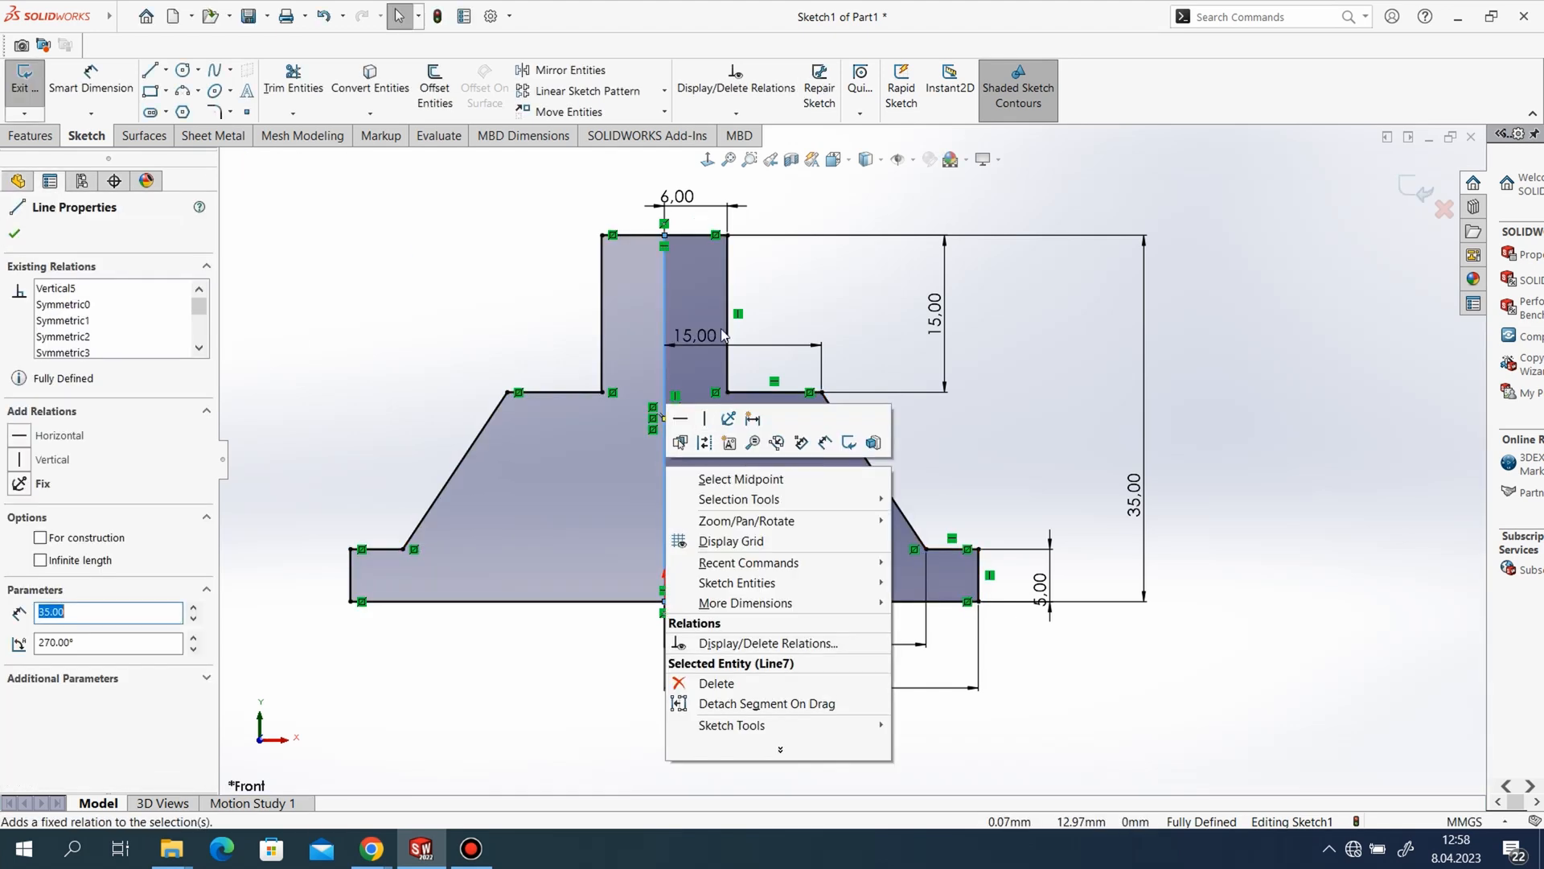
click(1229, 334)
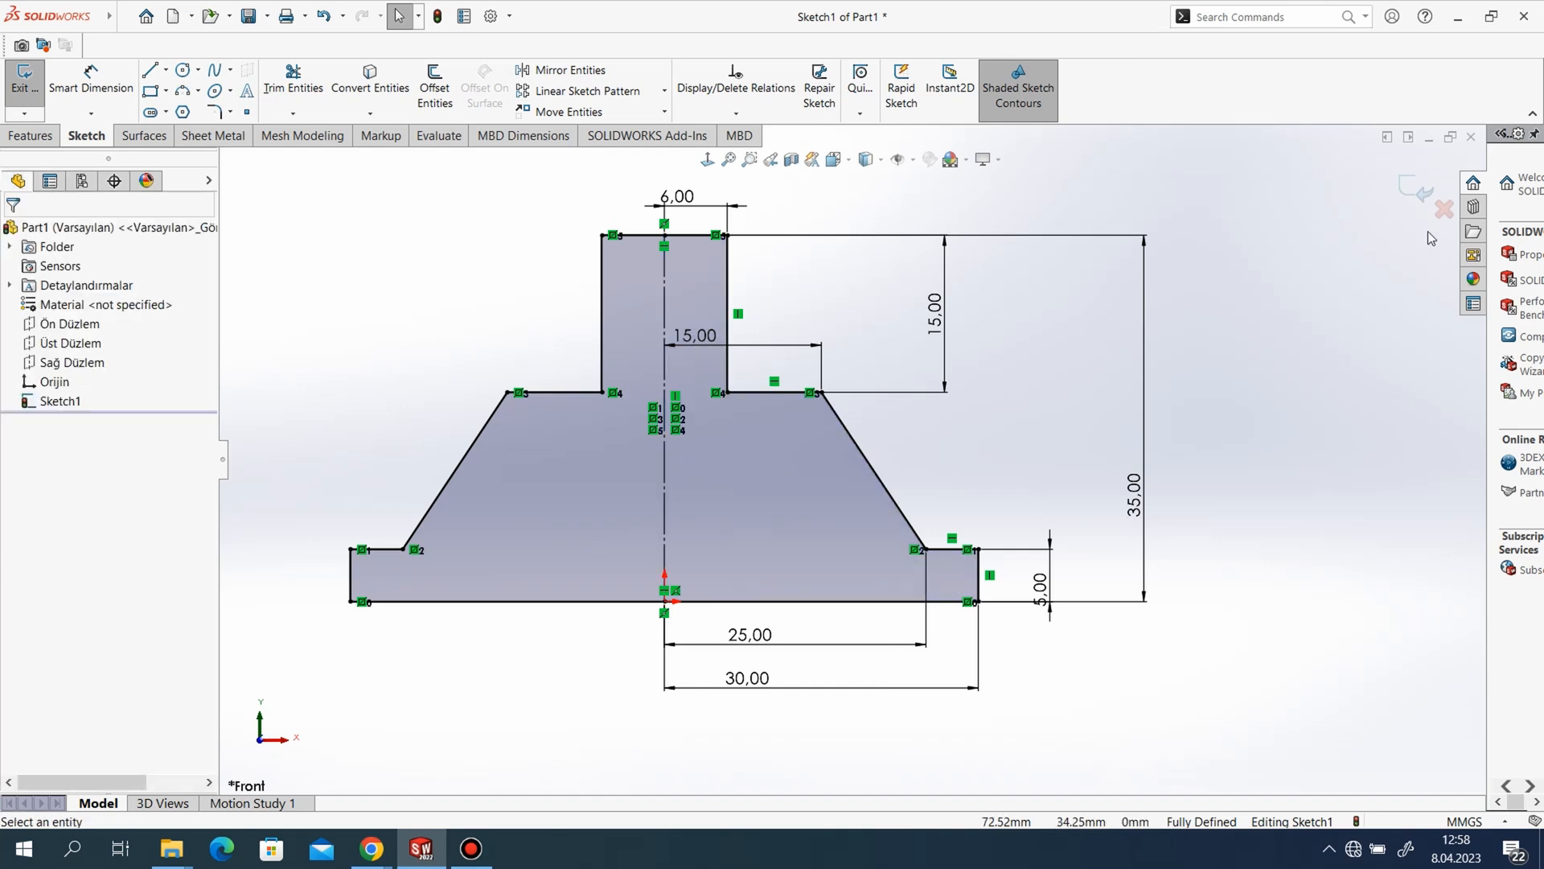
click(1419, 189)
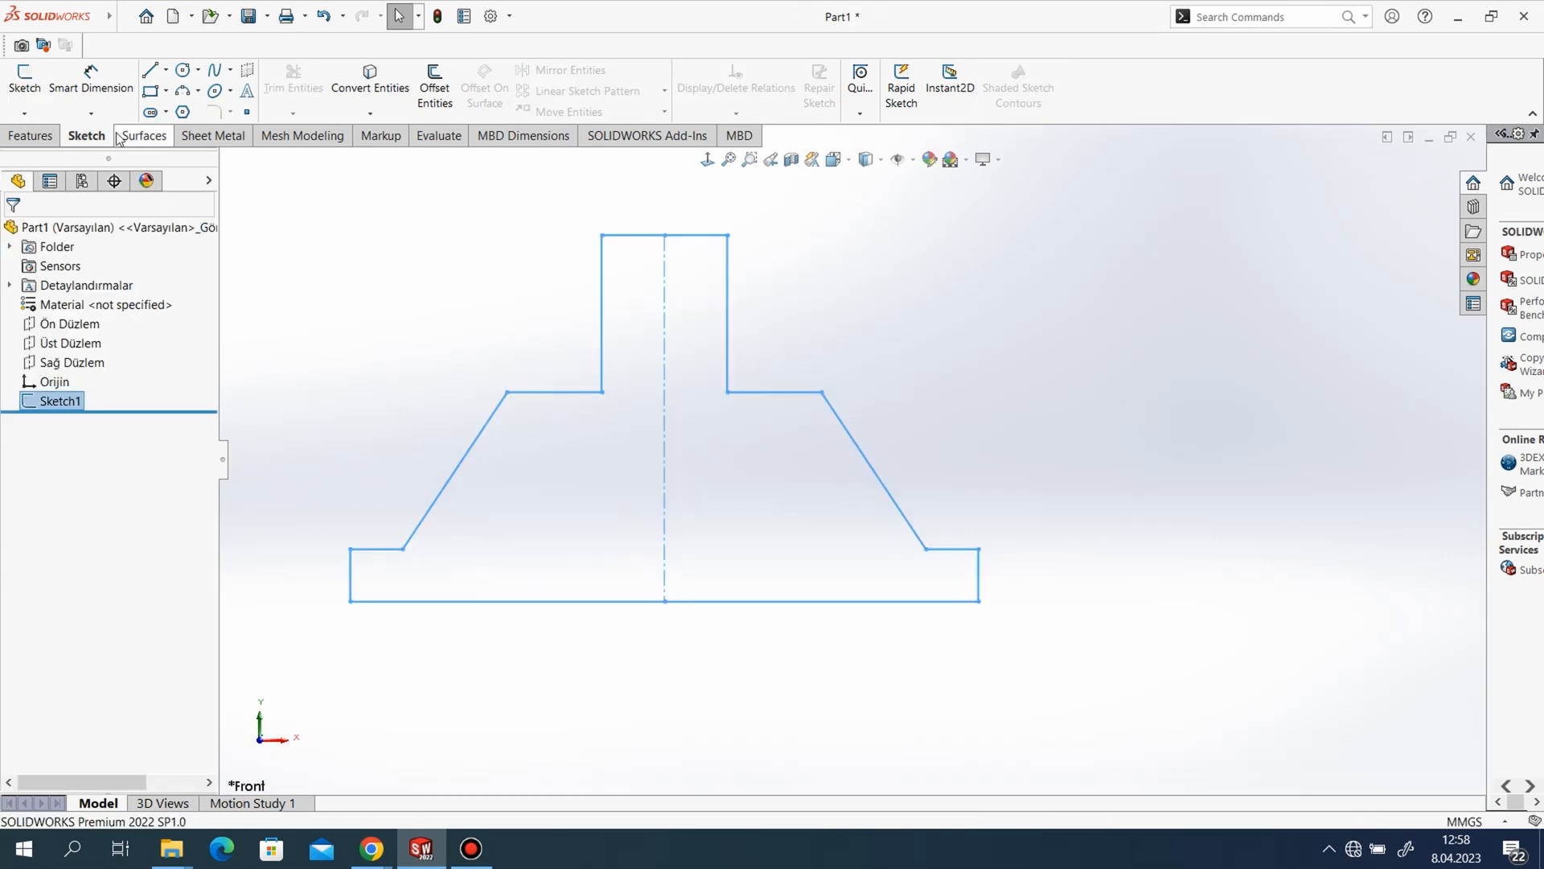
- Extrude the symmetric profile as a solid boss with the Mid Plane end condition and a depth of 40 mm
click(40, 137)
click(33, 87)
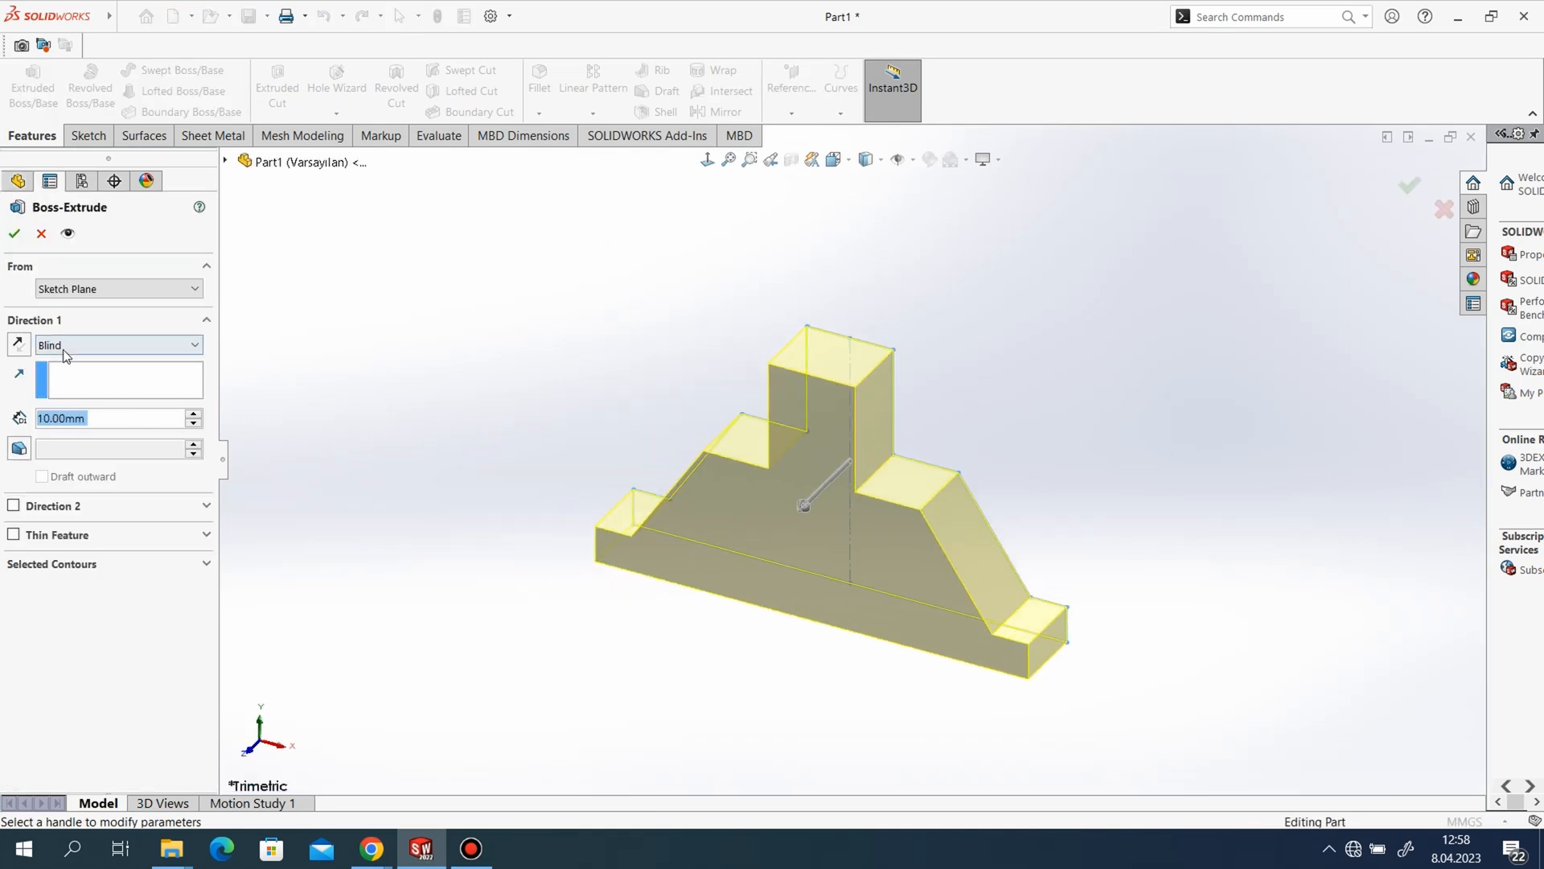
click(66, 345)
click(84, 422)
text(40)
key(Return)
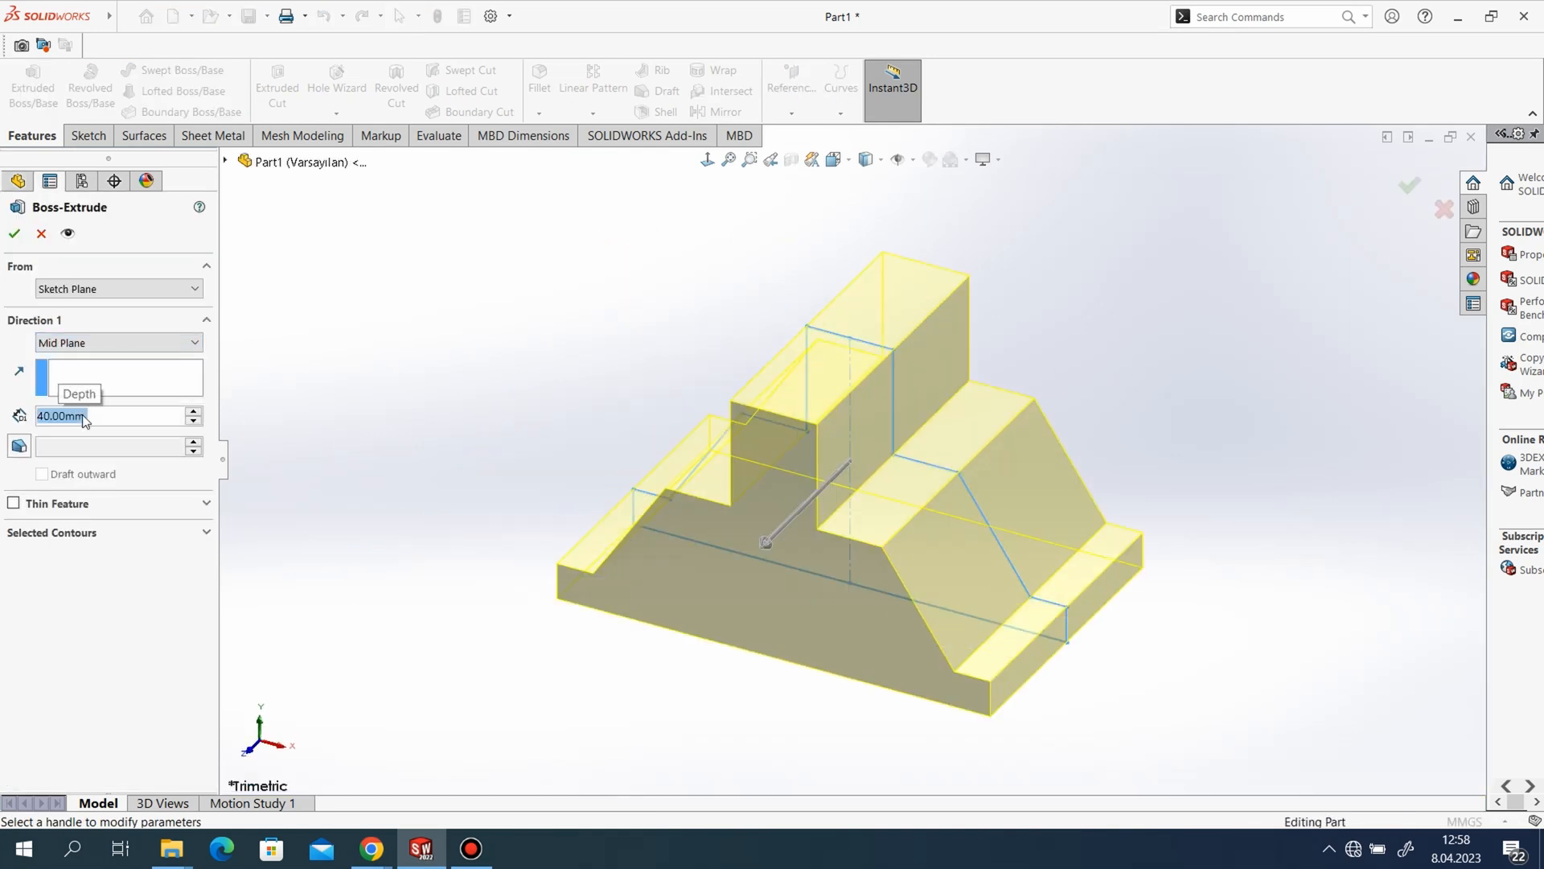
click(14, 234)
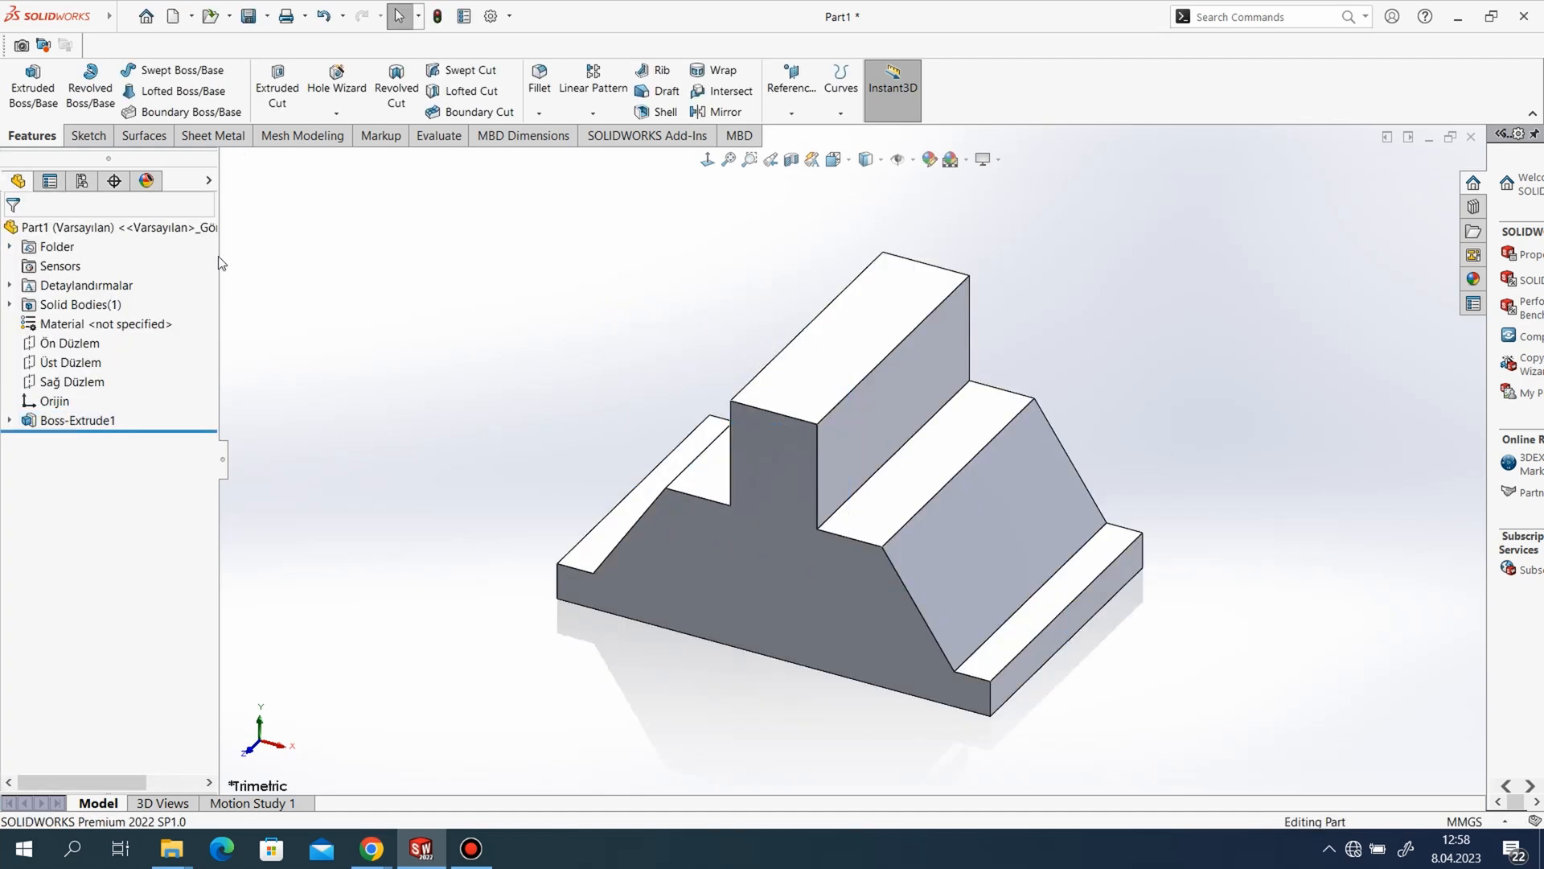
- Start a sketch on the right plane (Sağ Düzlem) and draw a corner rectangle about 25 by 20 mm on the upper half of the body
click(104, 379)
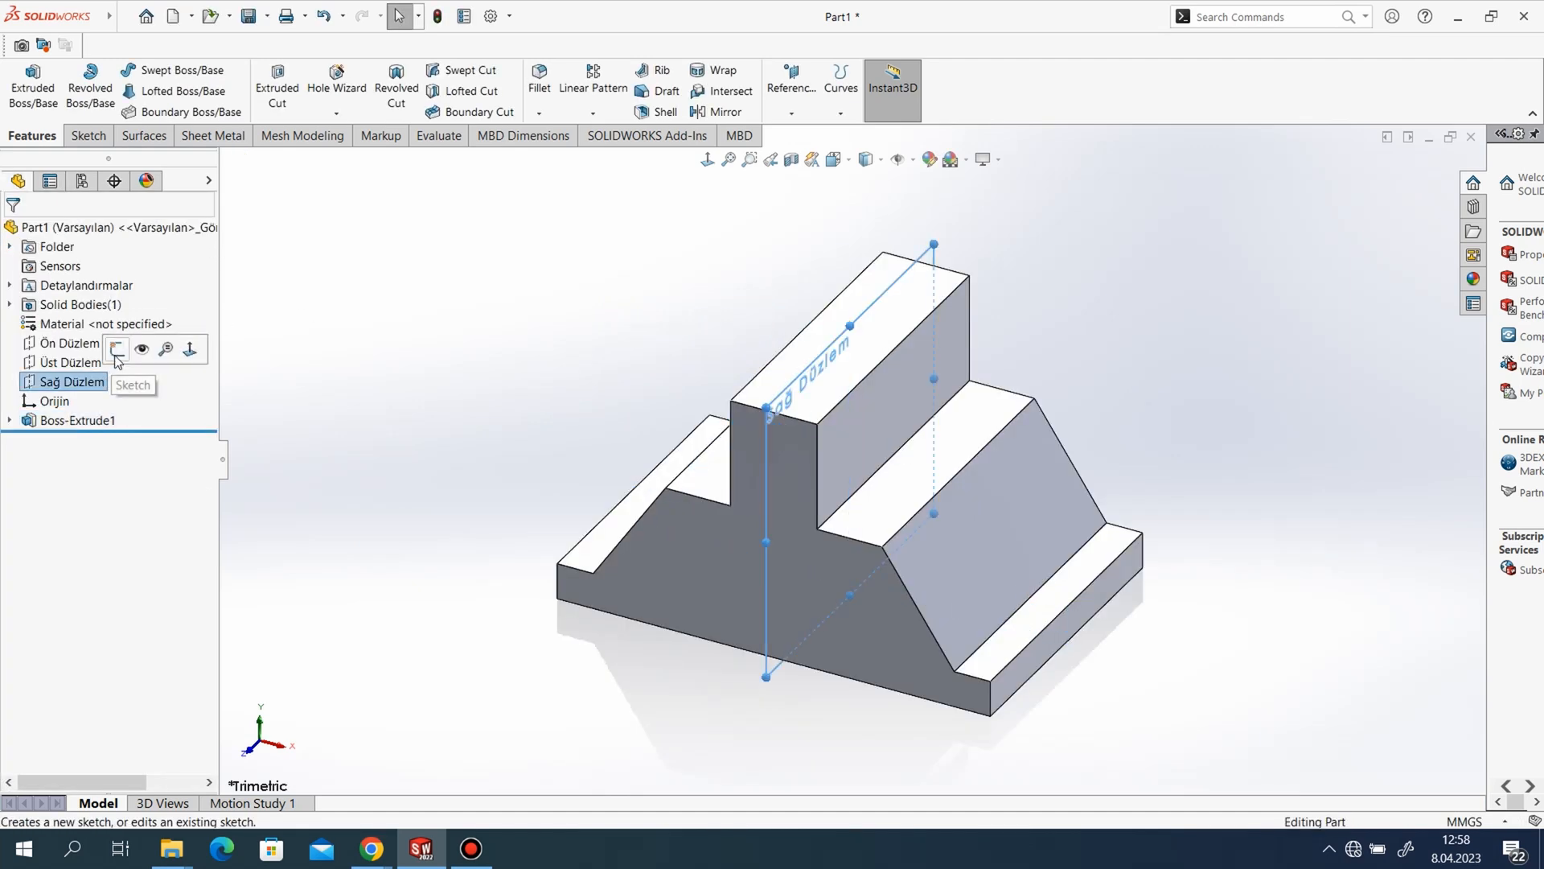
click(157, 357)
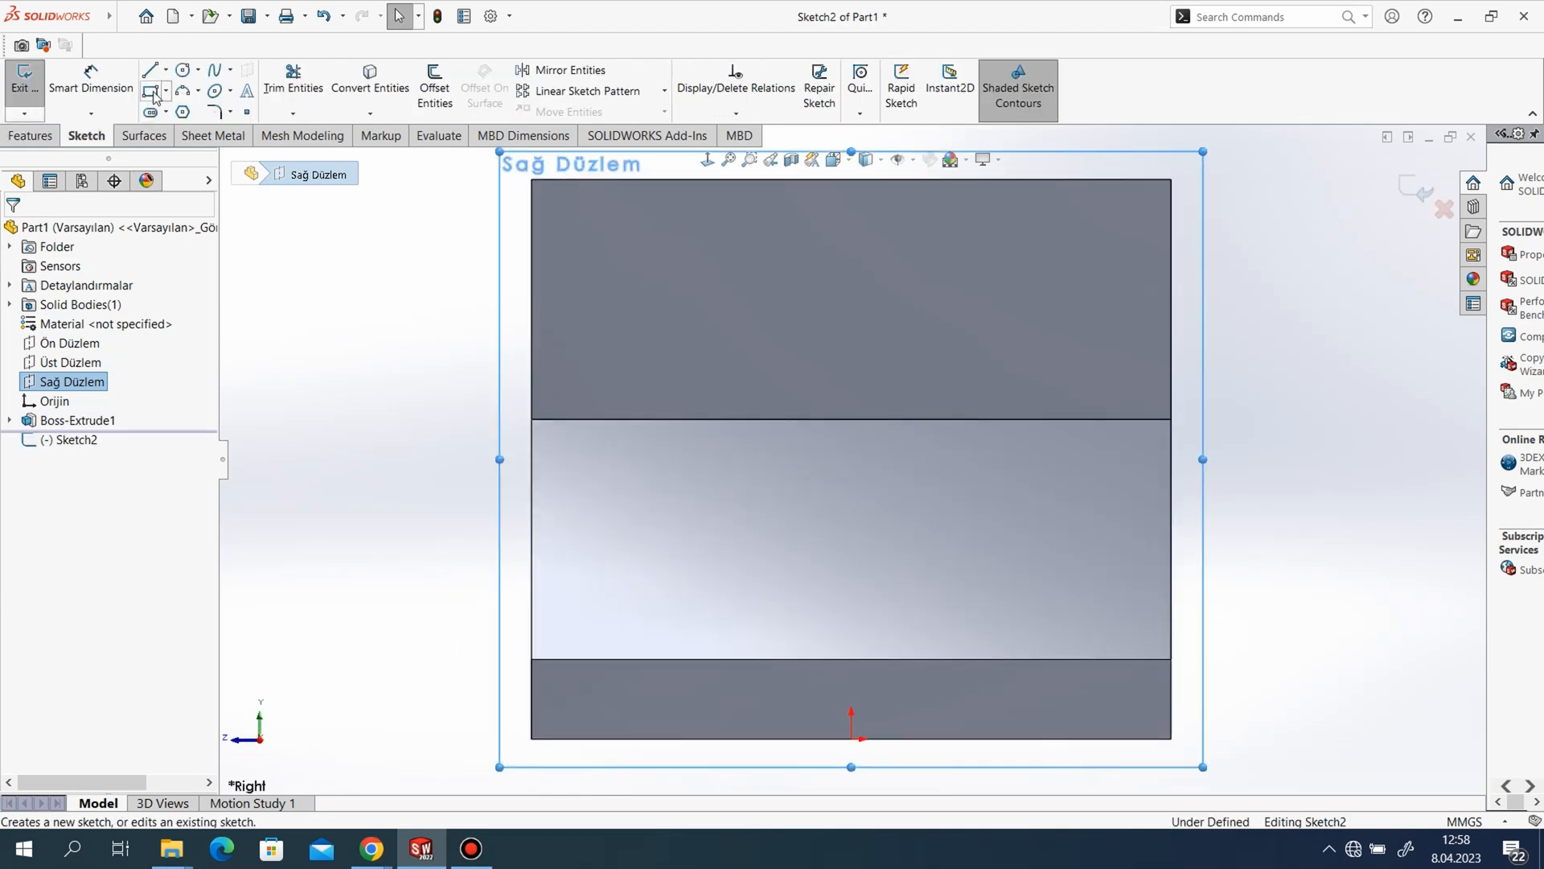
click(152, 93)
click(659, 247)
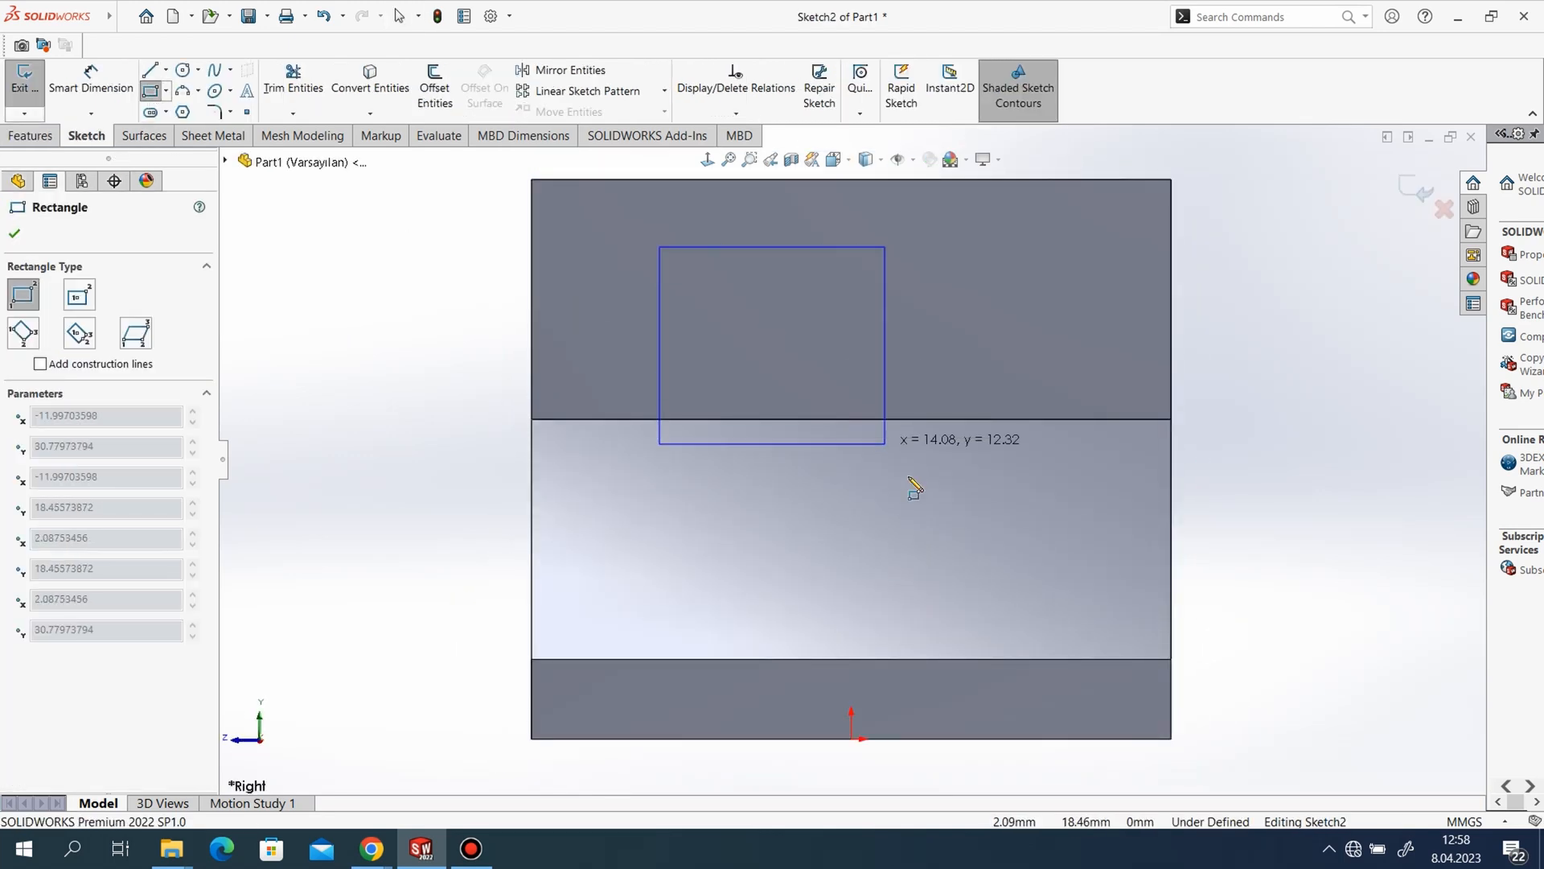
click(1062, 571)
right_click(373, 410)
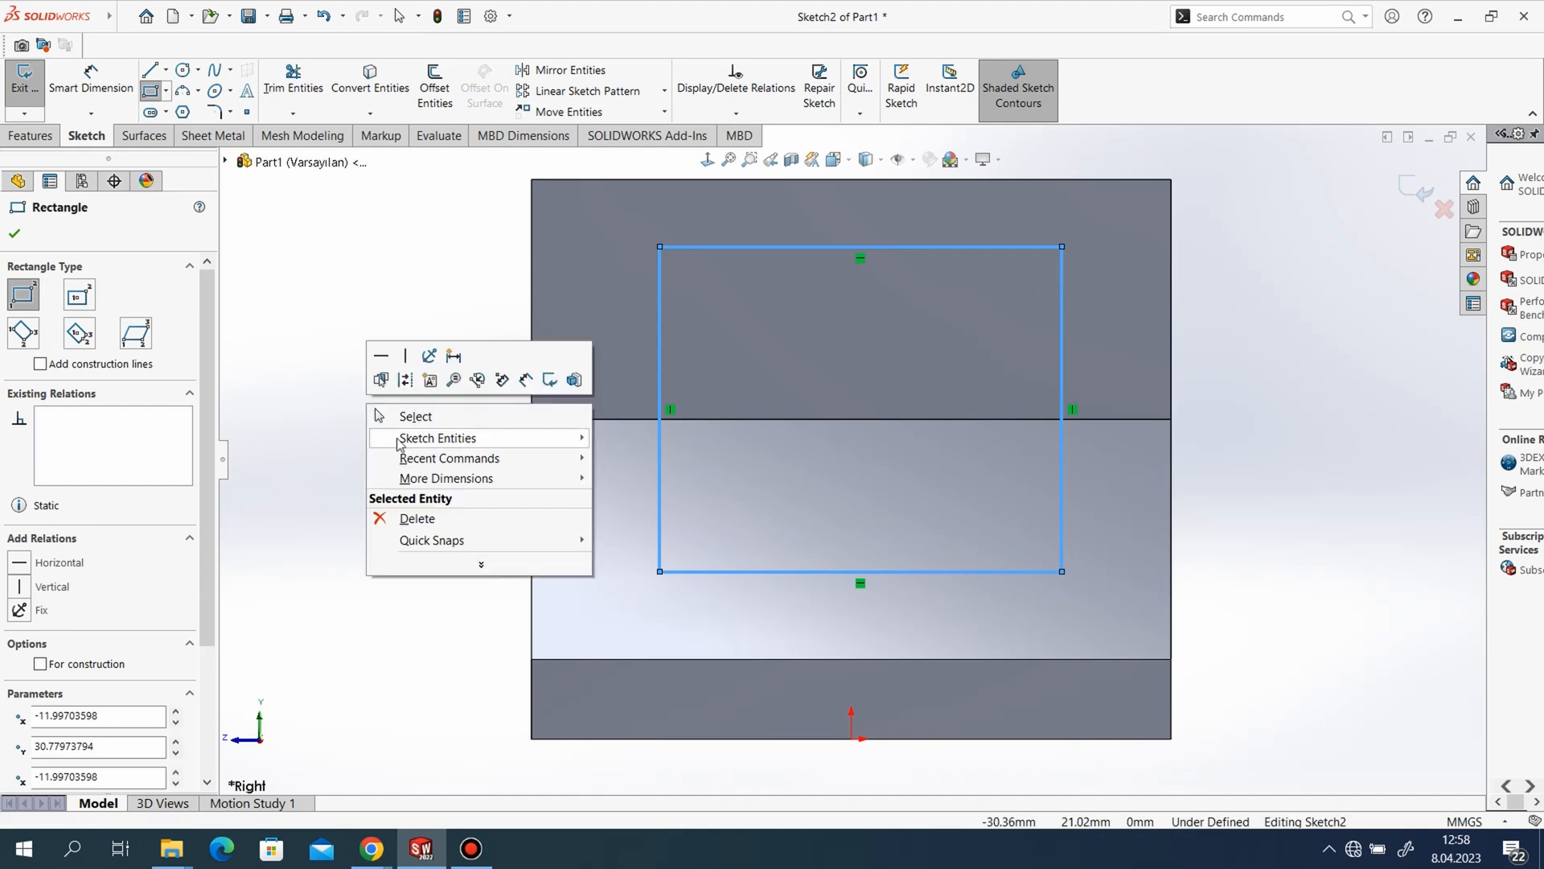
click(416, 417)
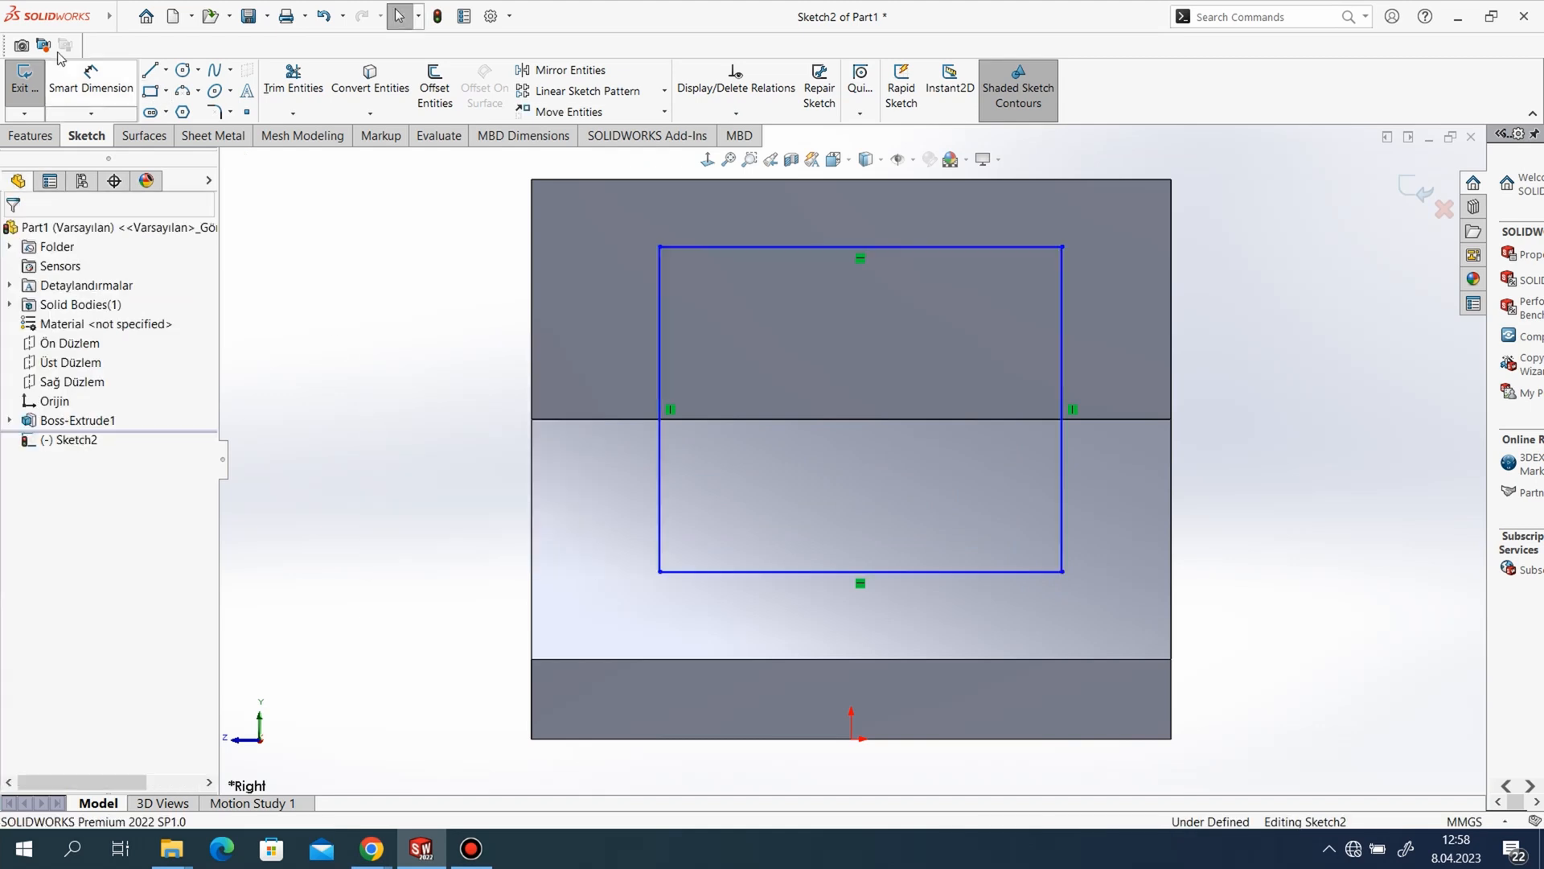
- Sketch a line from the midpoint of the body's top edge to the midpoint of the rectangle's upper side
click(151, 71)
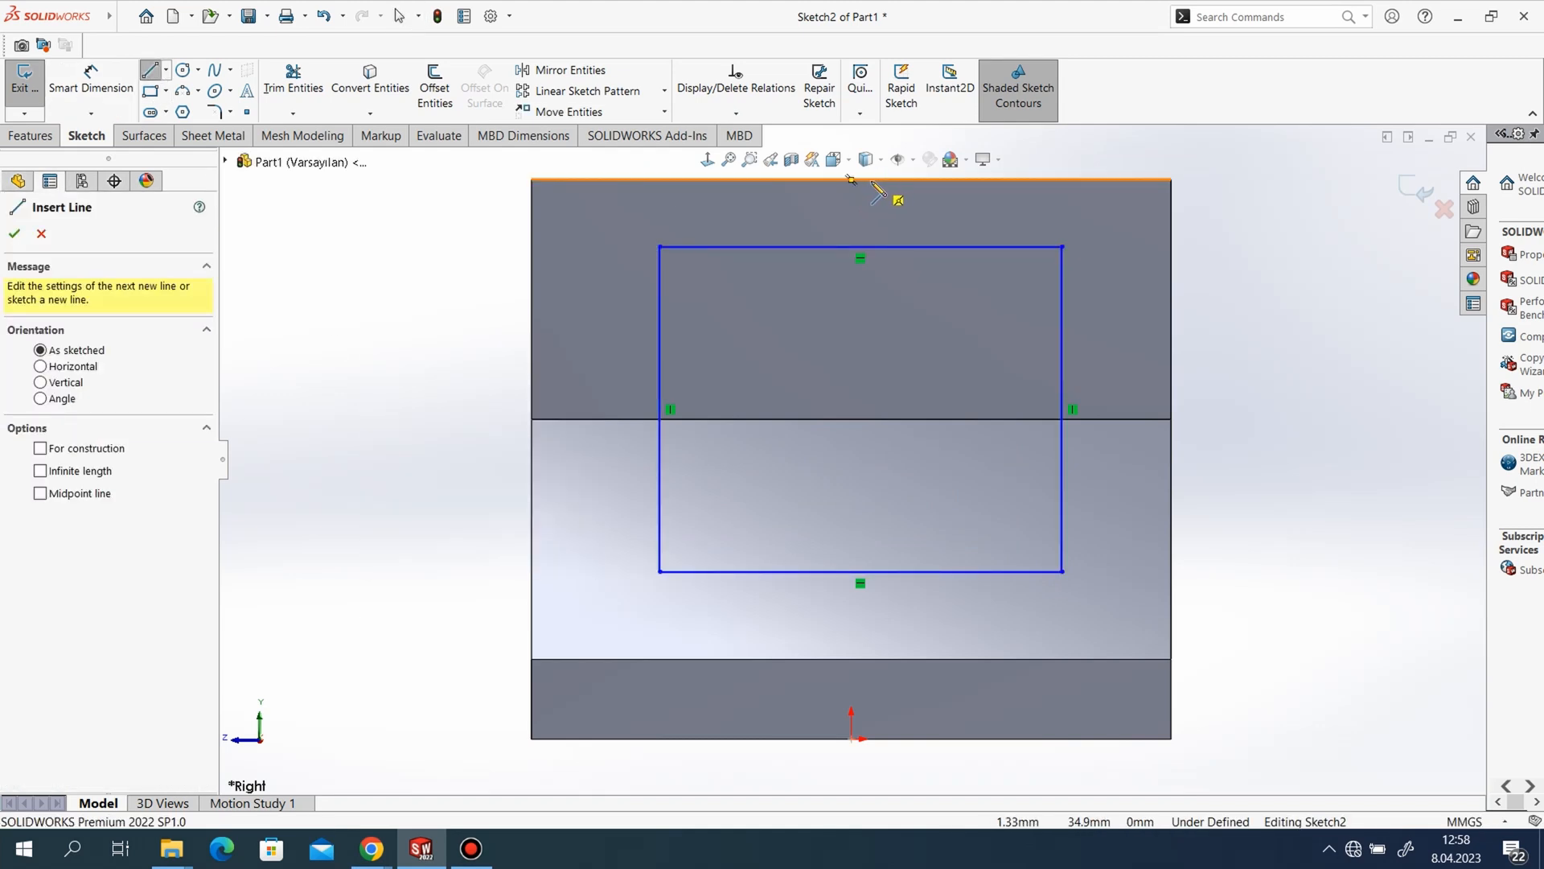
click(851, 178)
click(859, 230)
right_click(444, 182)
click(468, 251)
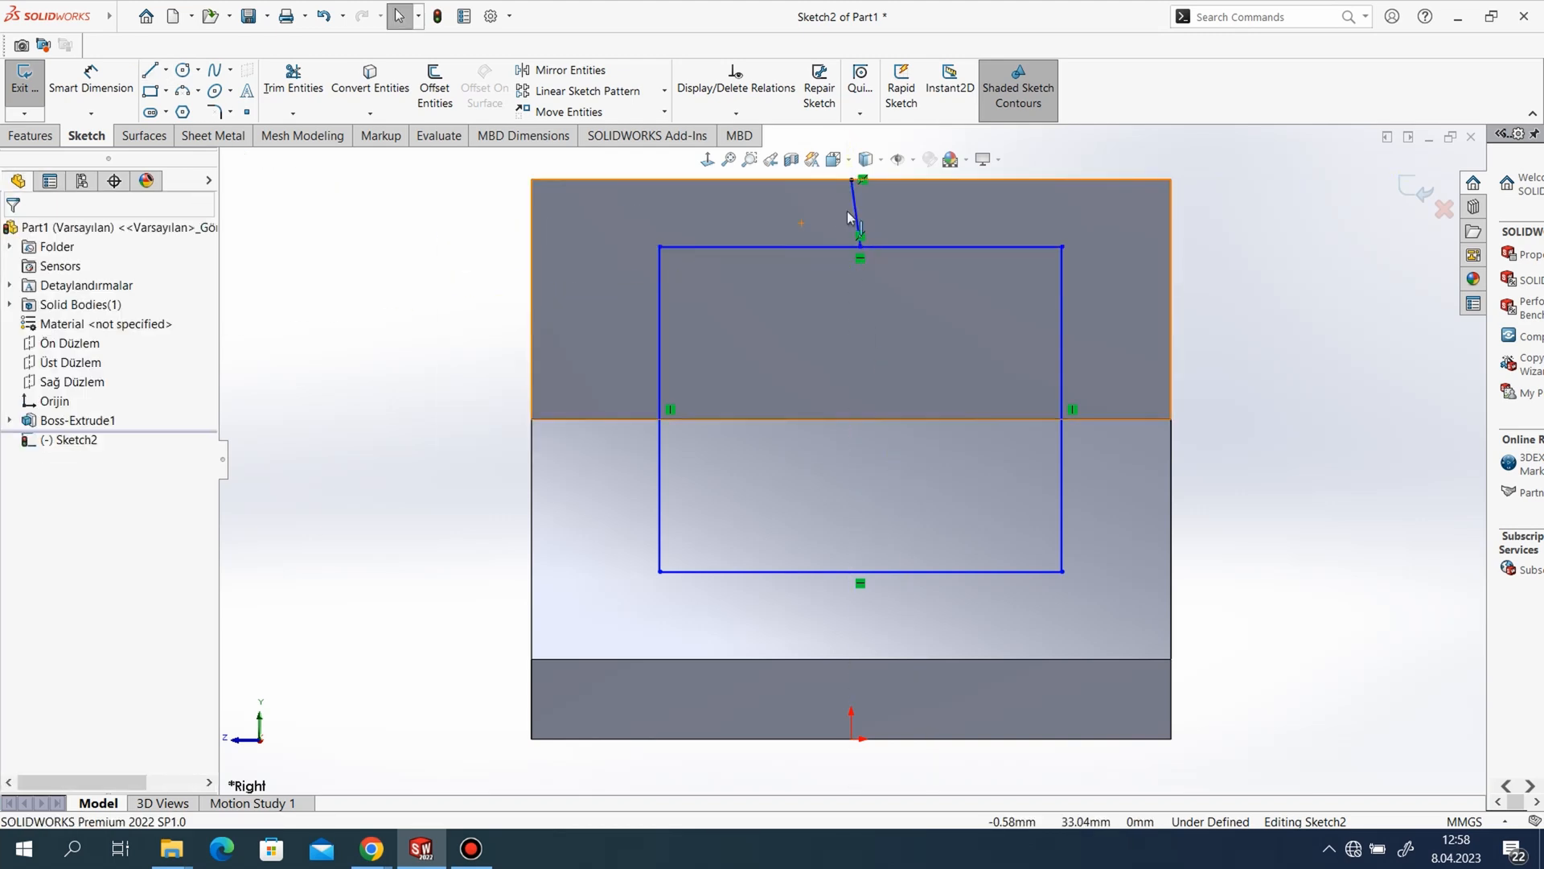
- Make the short connecting line vertical and convert it to construction geometry
right_click(853, 196)
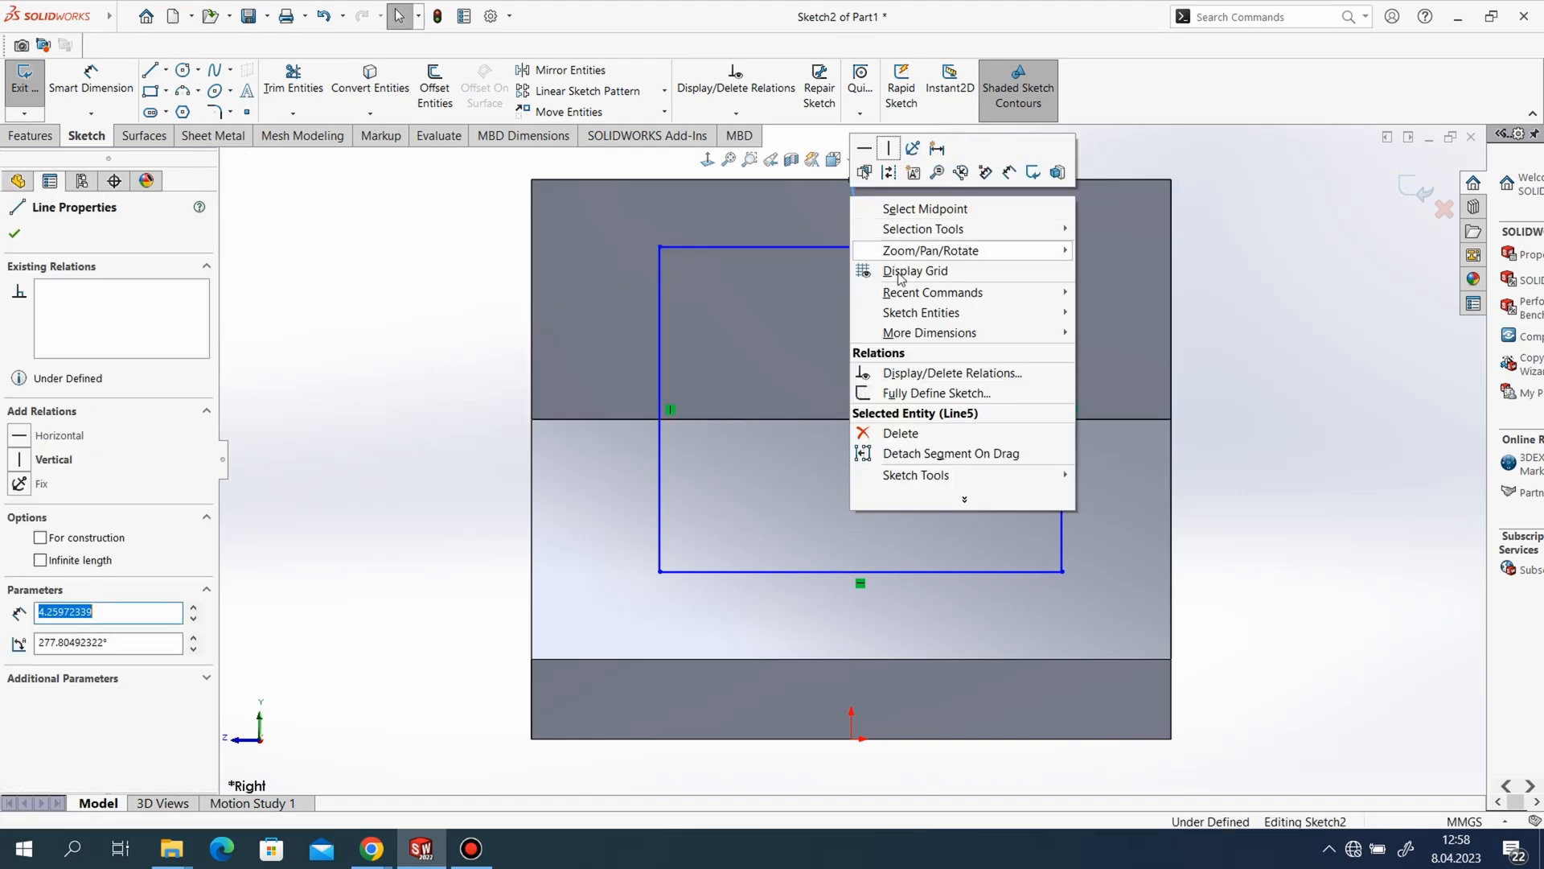
click(888, 148)
click(494, 265)
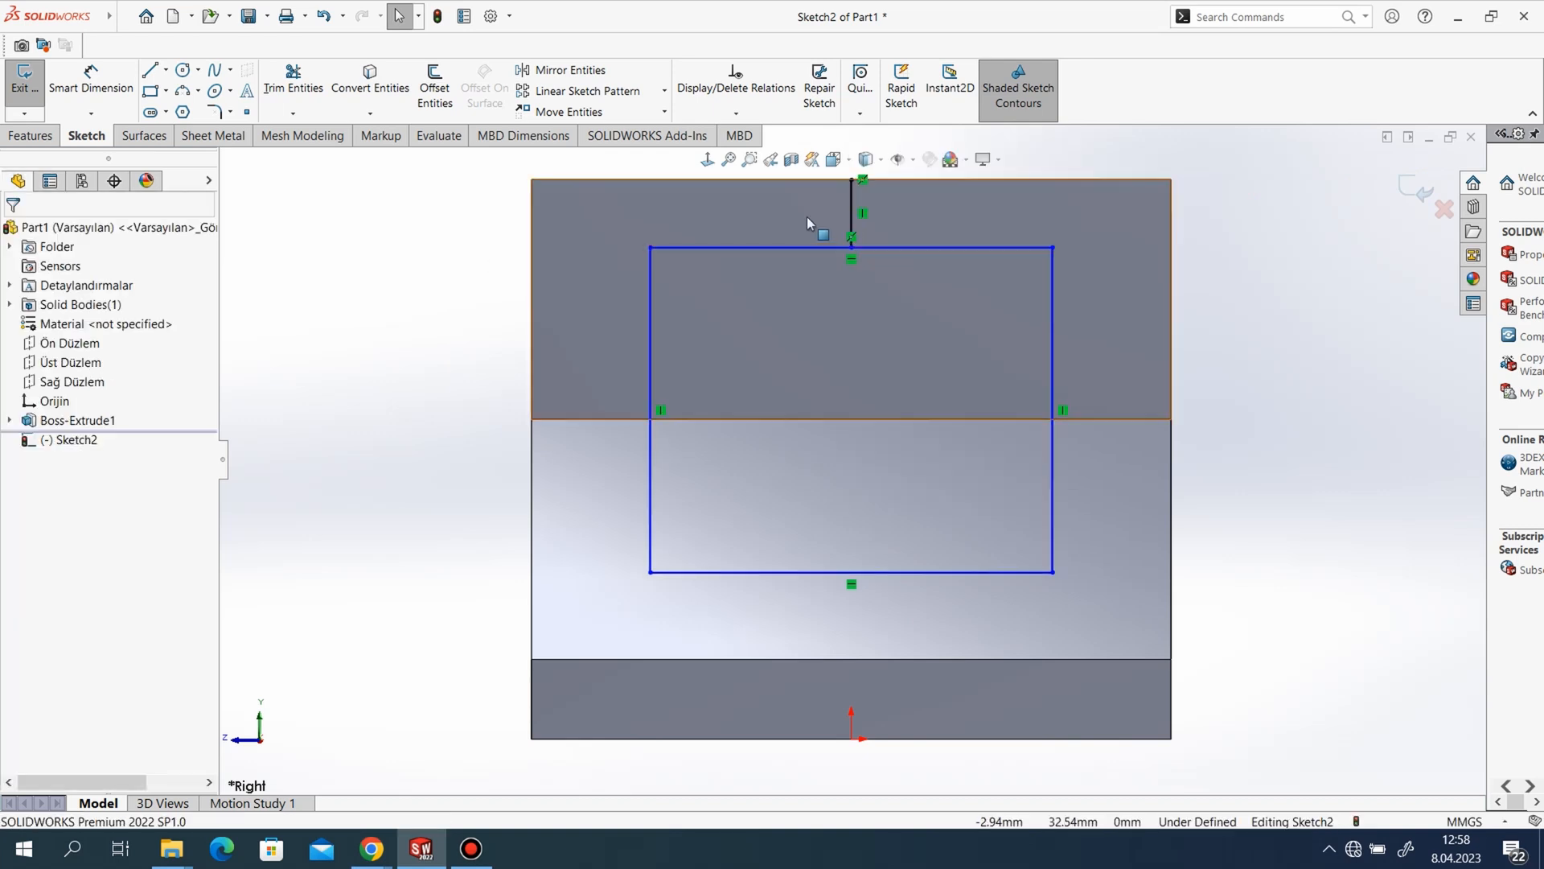
right_click(852, 208)
click(888, 172)
- Dimension the vertical construction line between the body's top edge and the rectangle as 10 mm
click(86, 91)
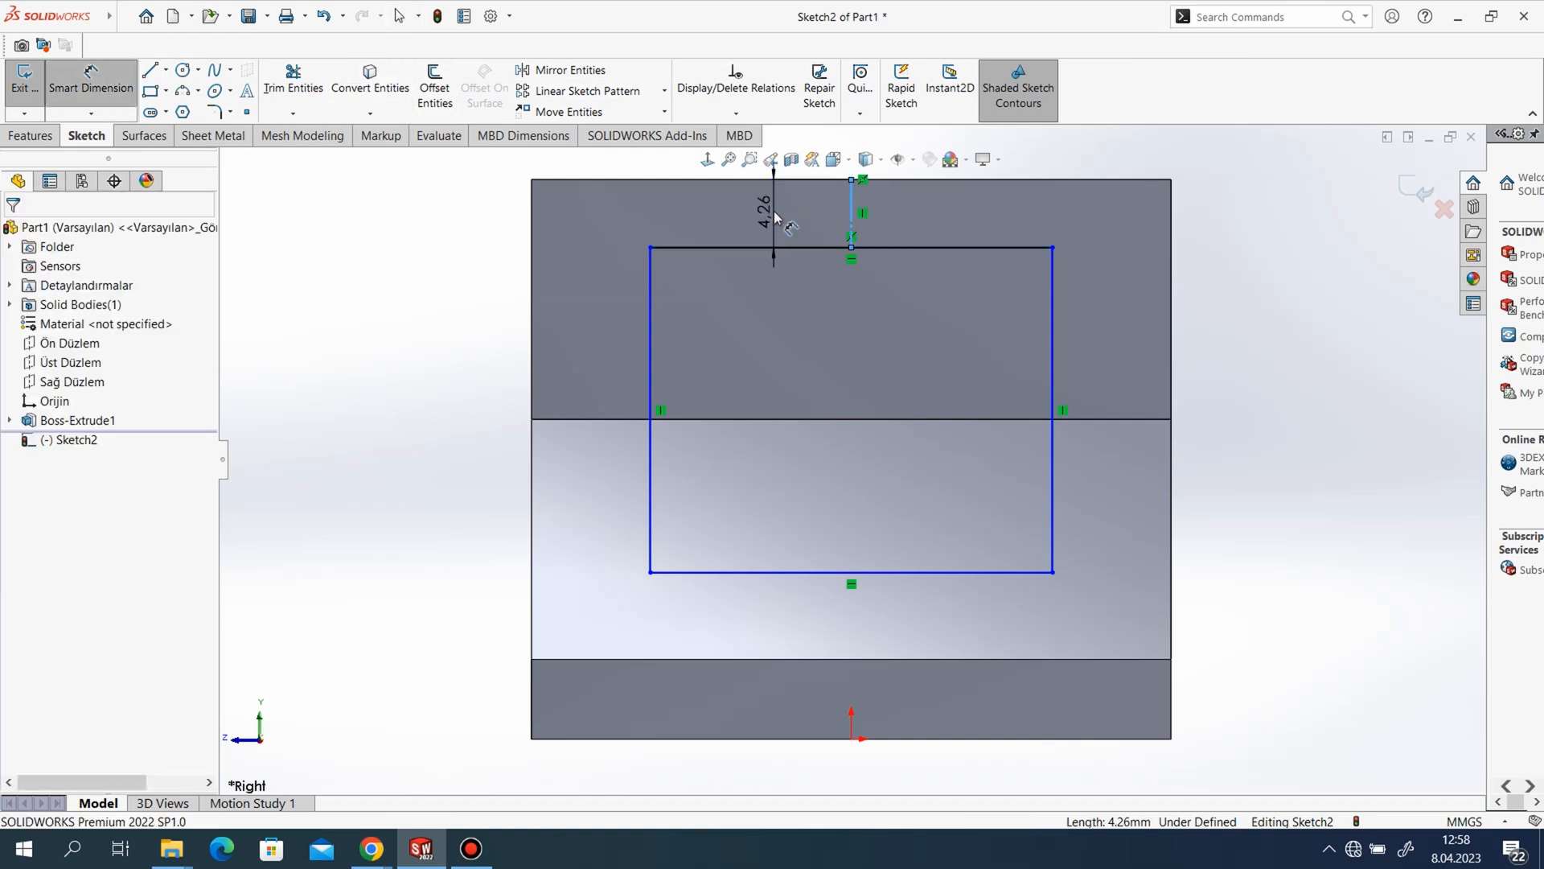
click(775, 217)
key(Return)
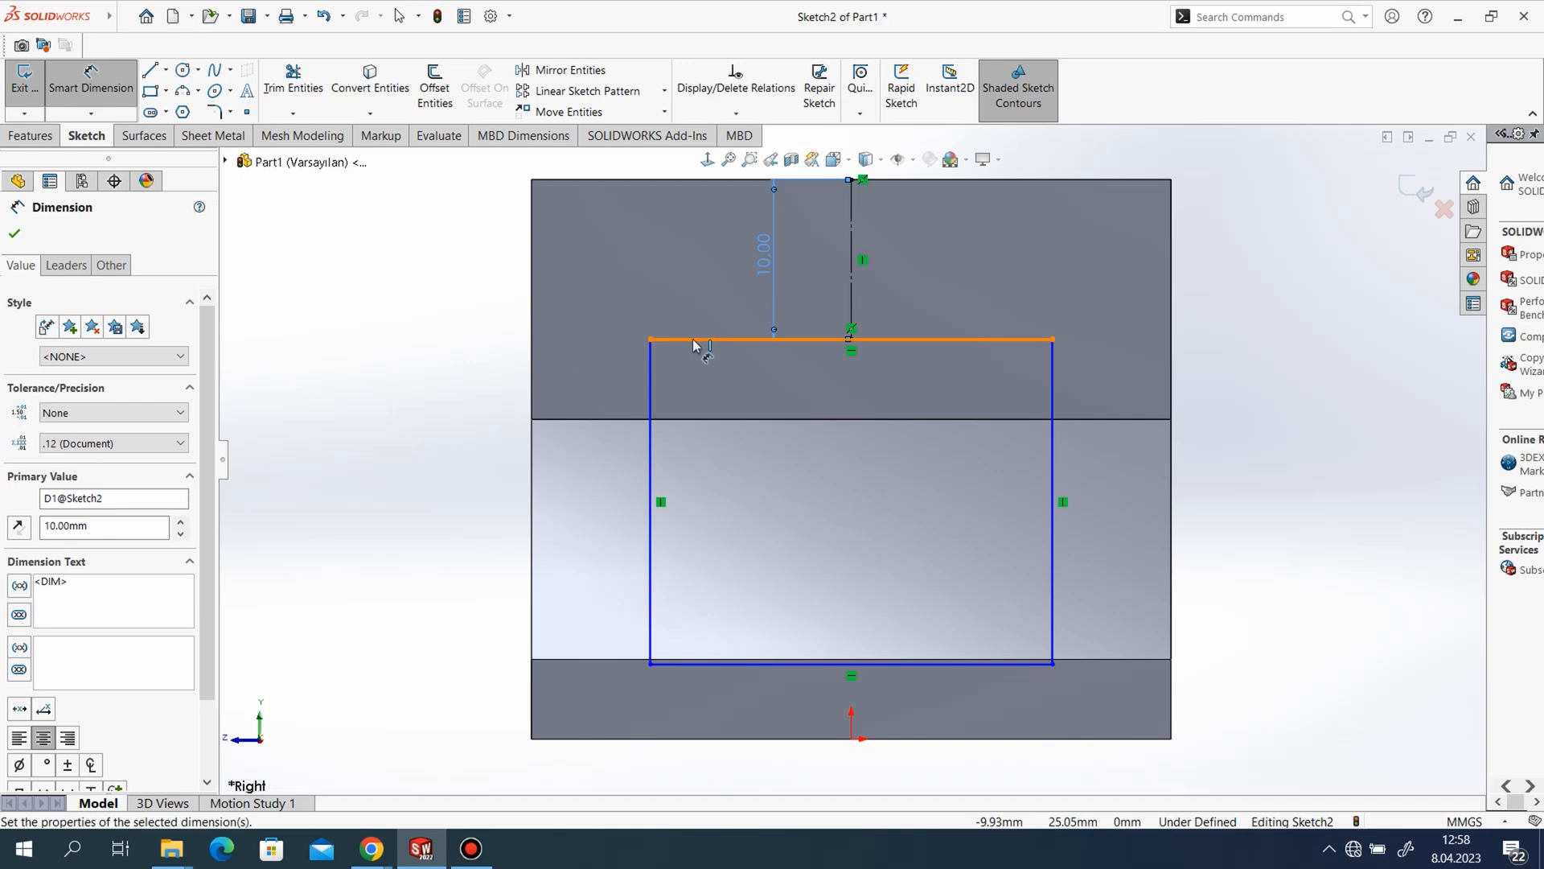
- Dimension the rectangle's height as 15 mm between its upper and lower sides
click(697, 338)
click(706, 667)
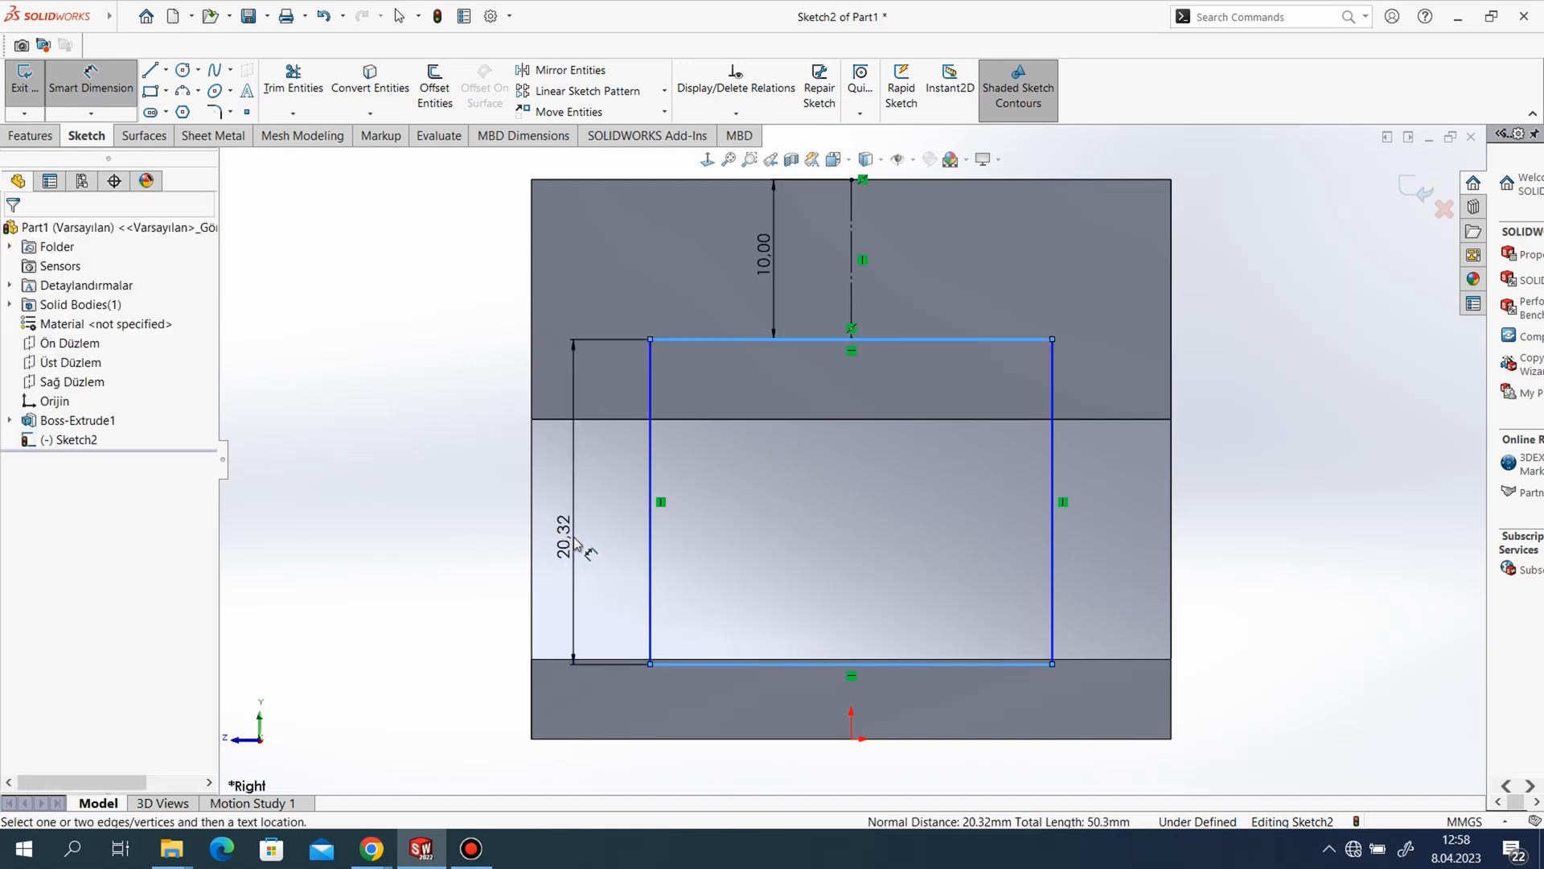
click(575, 544)
text(15)
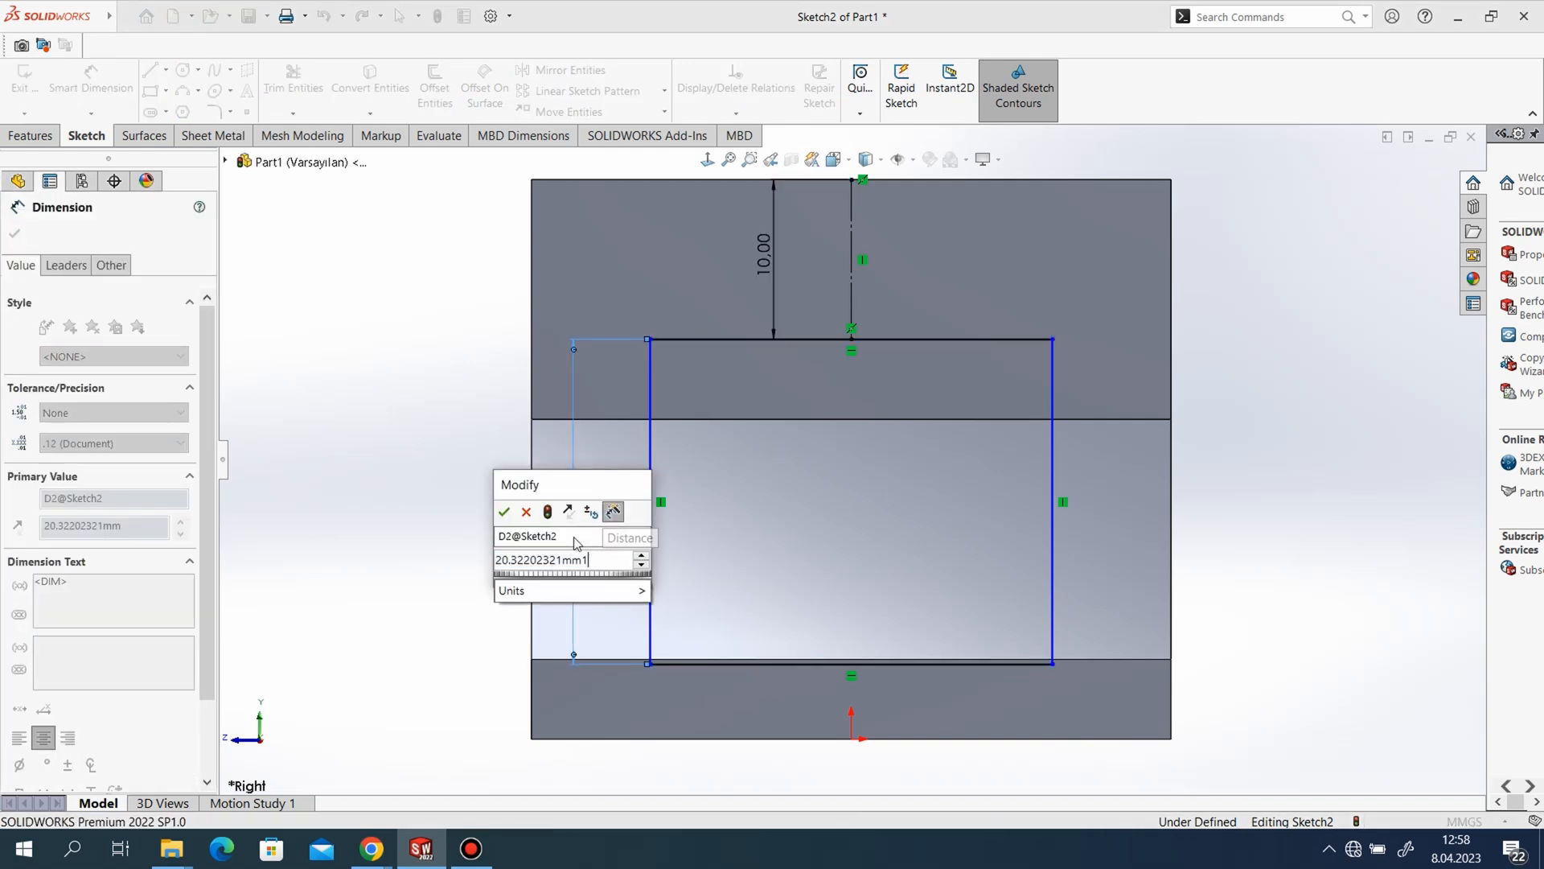
key(BackSpace)
key(BackSpace)
key(BackSpace)
key(BackSpace)
key(BackSpace)
key(BackSpace)
key(BackSpace)
key(BackSpace)
key(BackSpace)
key(BackSpace)
key(BackSpace)
key(BackSpace)
text(15)
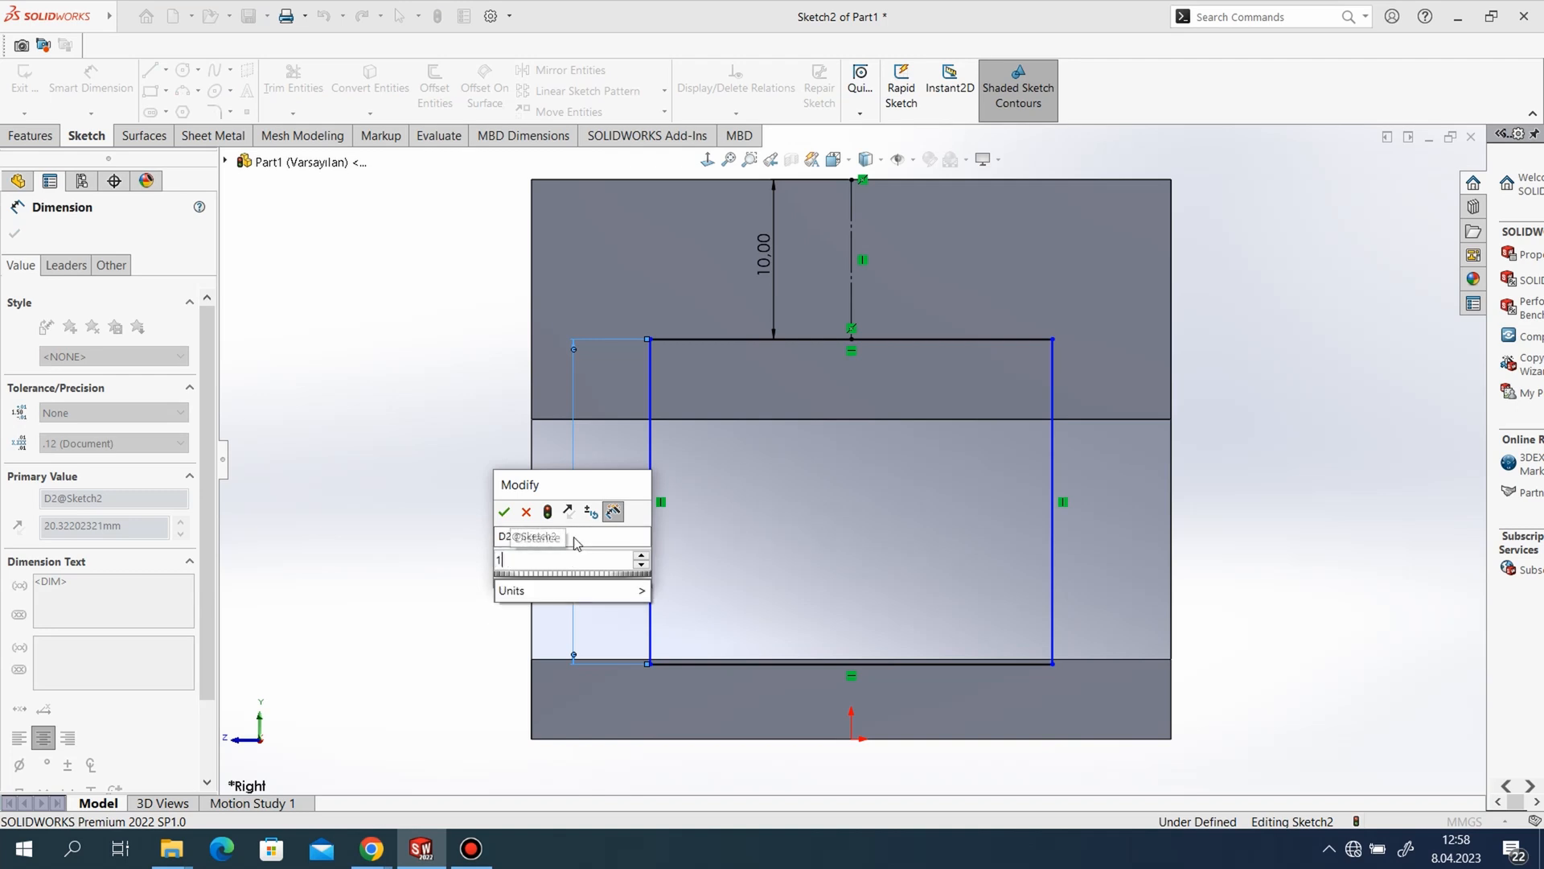
key(Return)
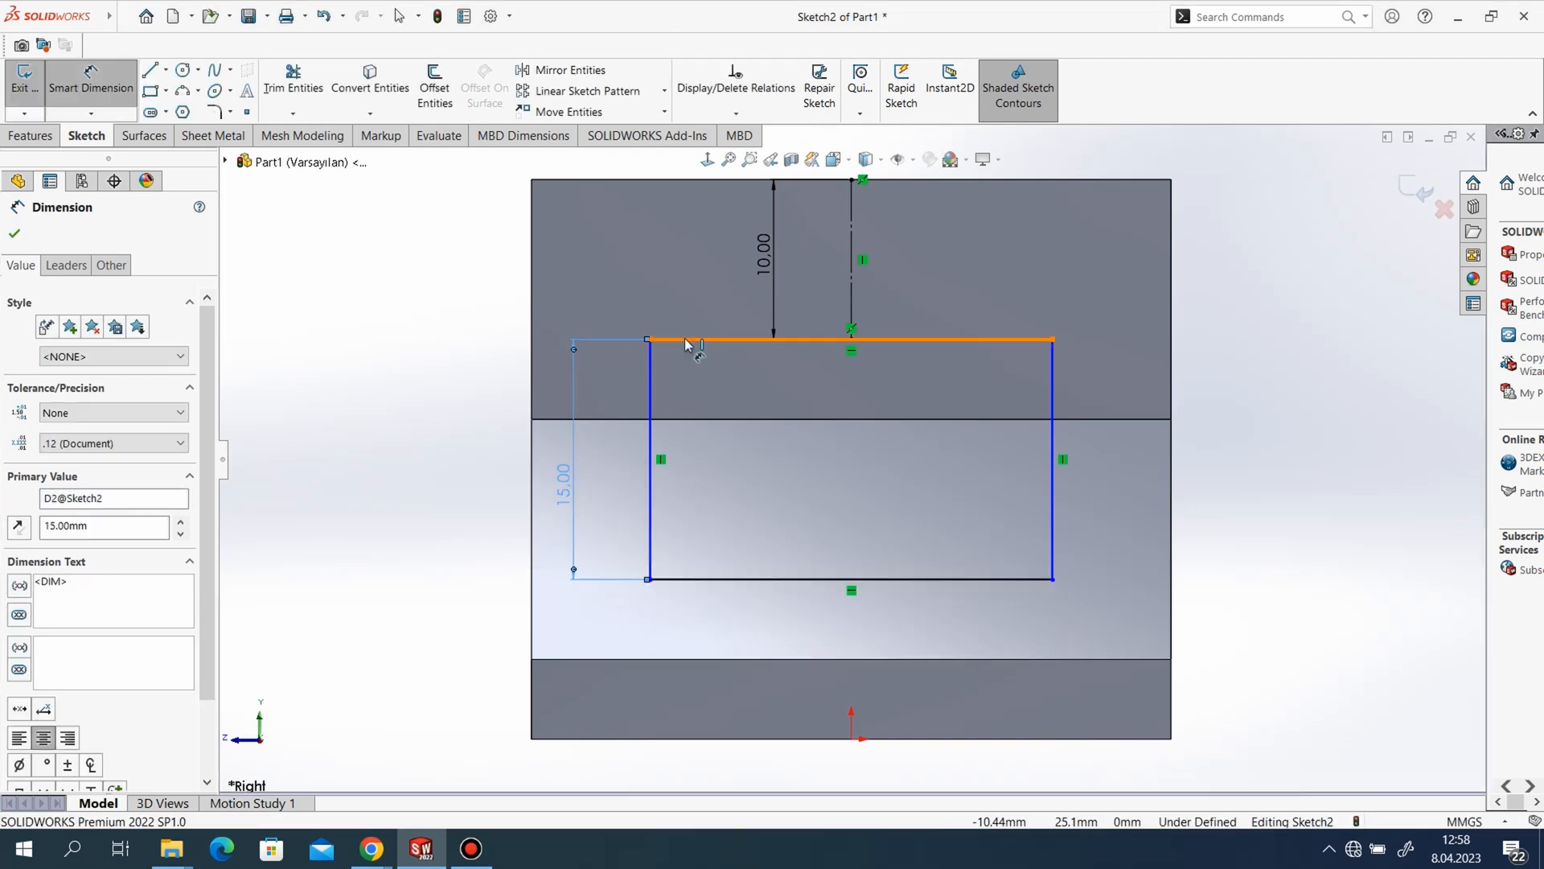
- Dimension the rectangle's width along its upper side as 20 mm
click(689, 338)
click(697, 268)
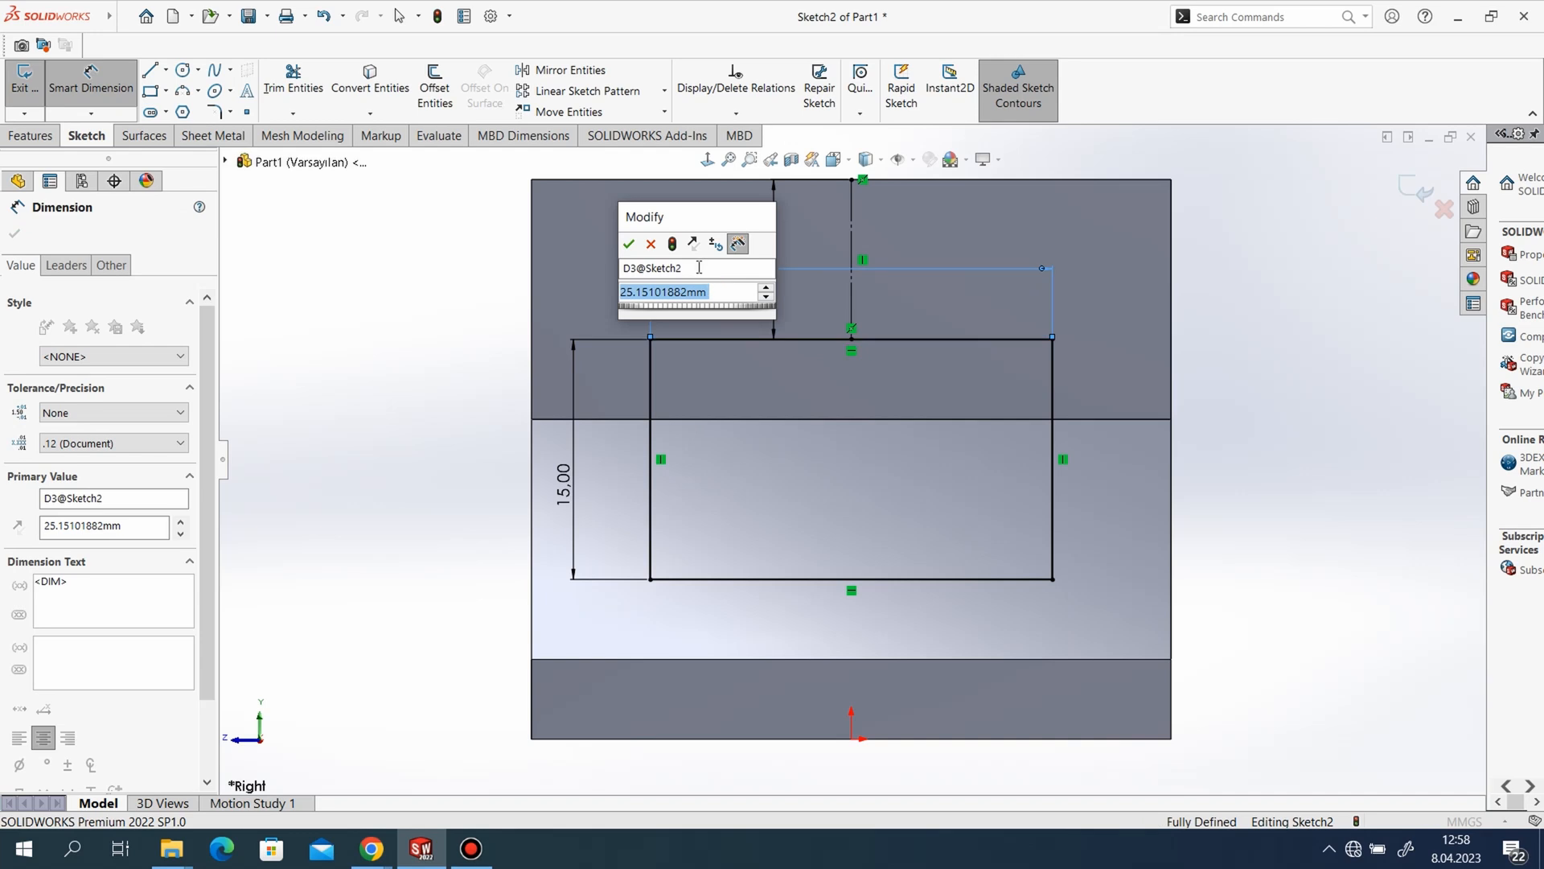
text(20)
key(Return)
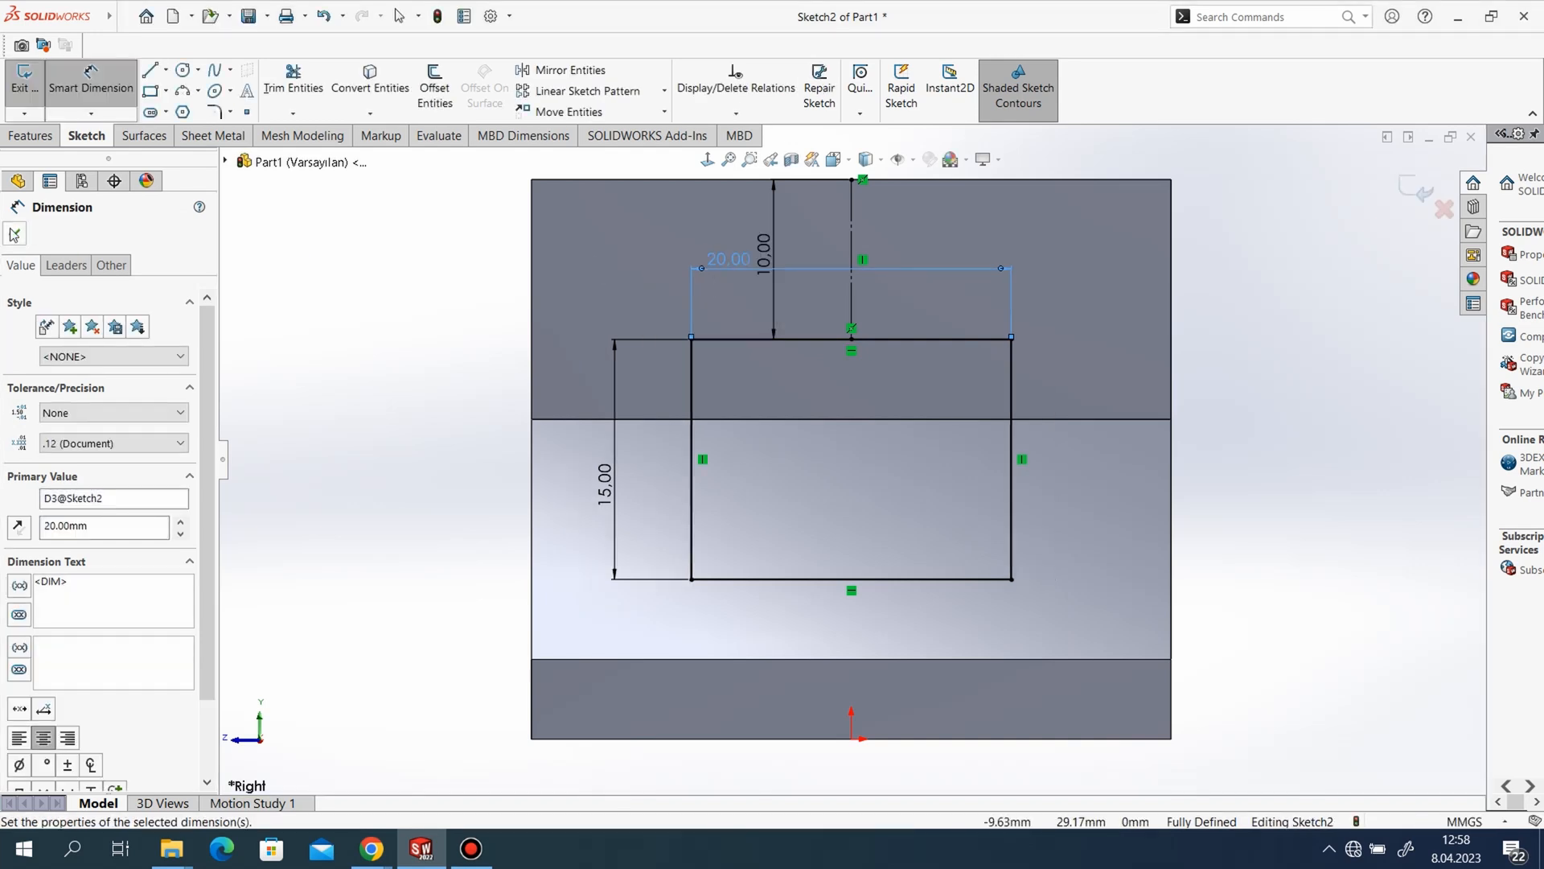
click(15, 232)
- Cut the rectangle through the body with an Extruded Cut, using Mid Plane and a depth of 54 mm
click(32, 137)
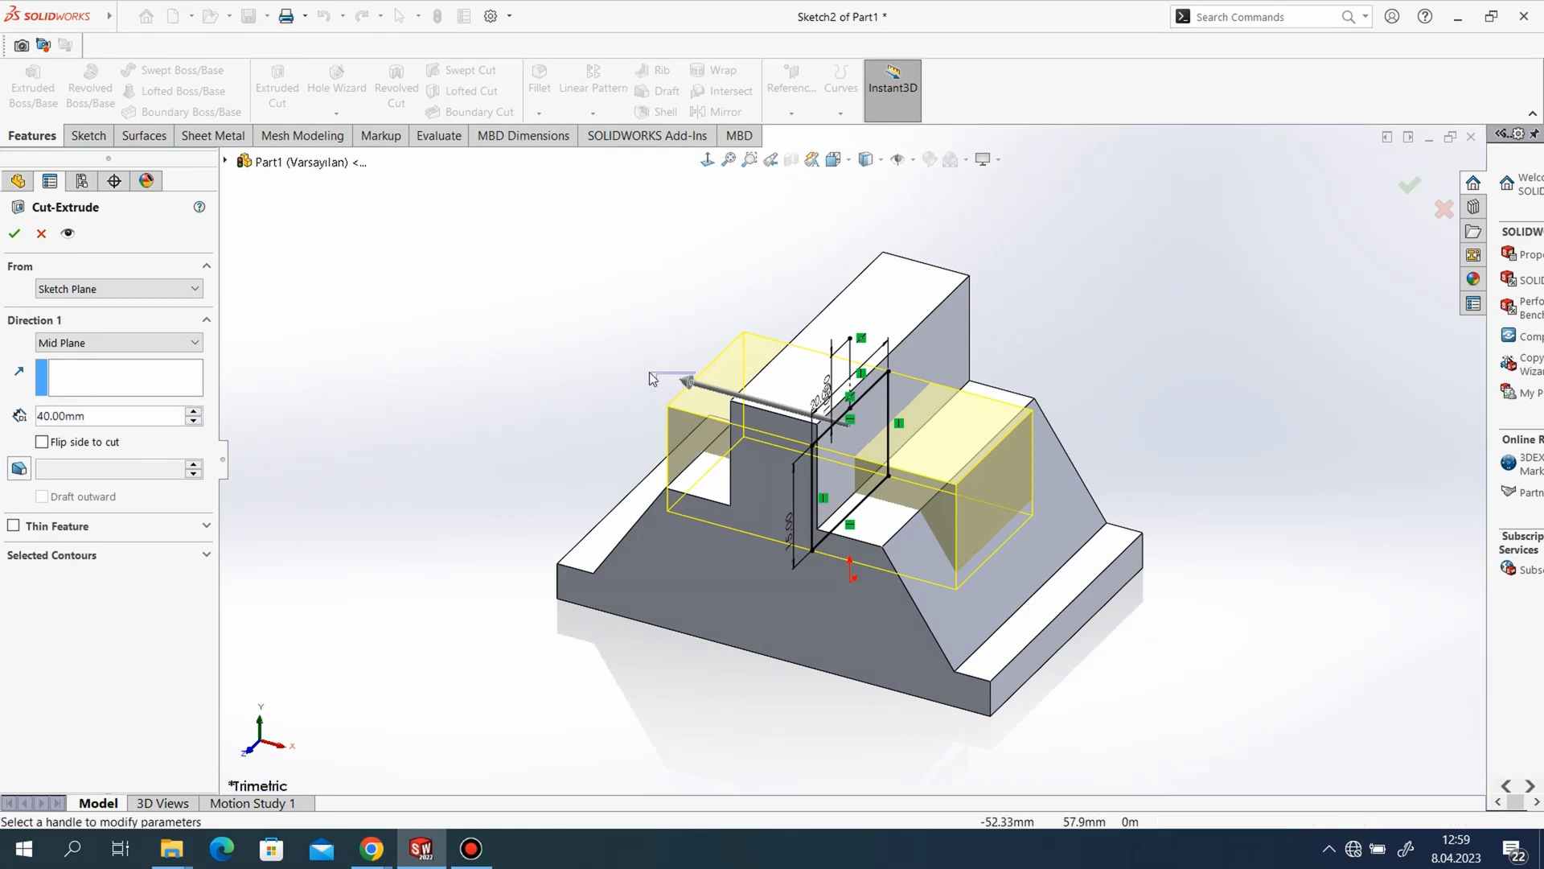
drag(685, 381, 635, 369)
click(13, 235)
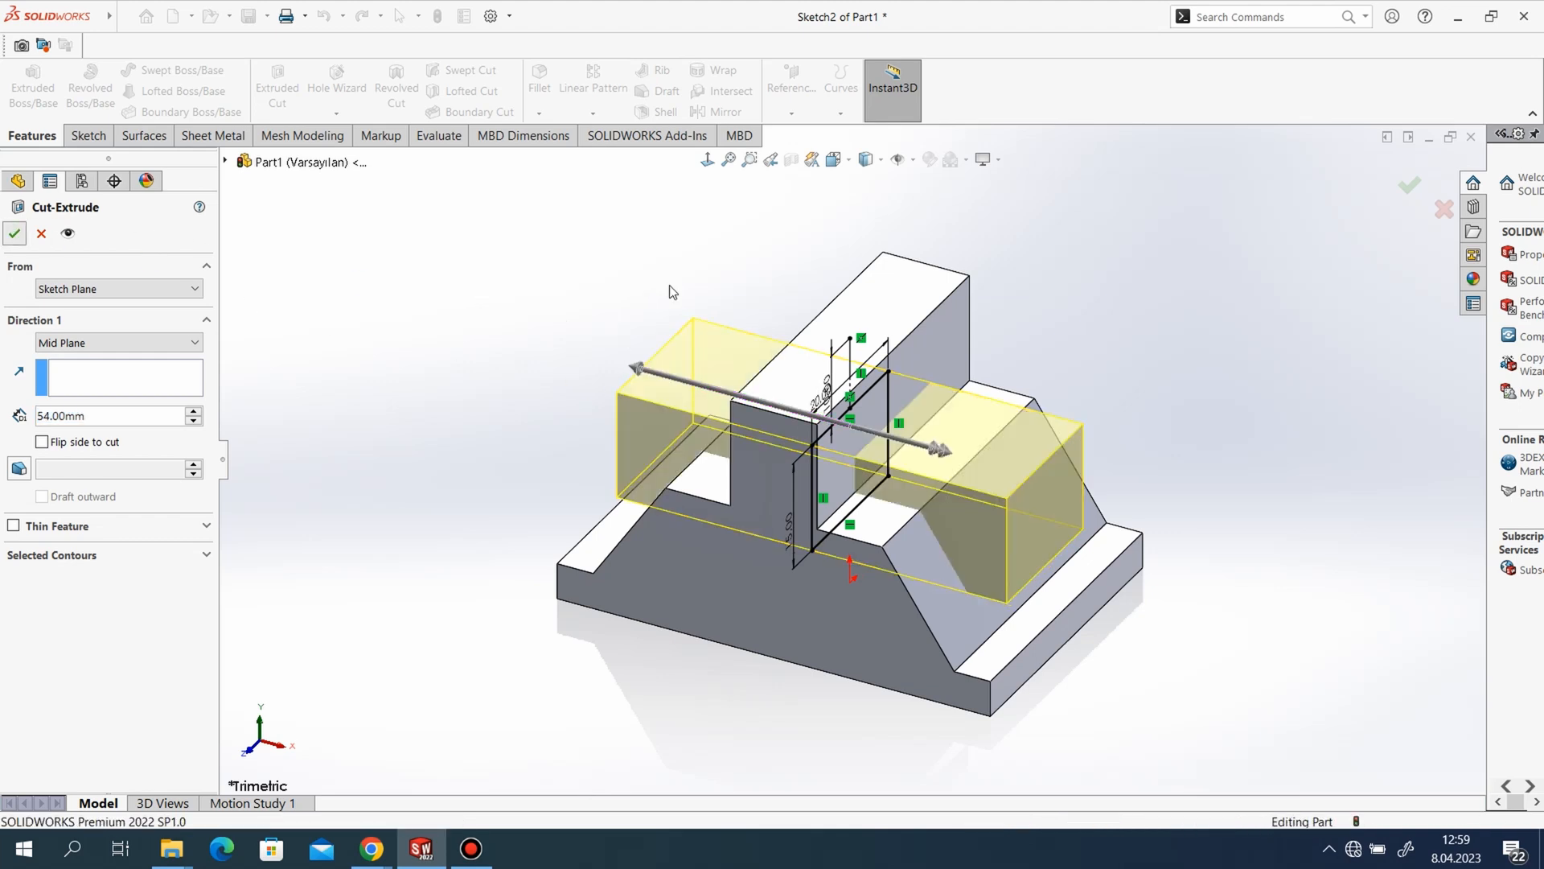
- Apply a bright green color from the standard swatches to the whole part
scroll(1247, 460, down, 2)
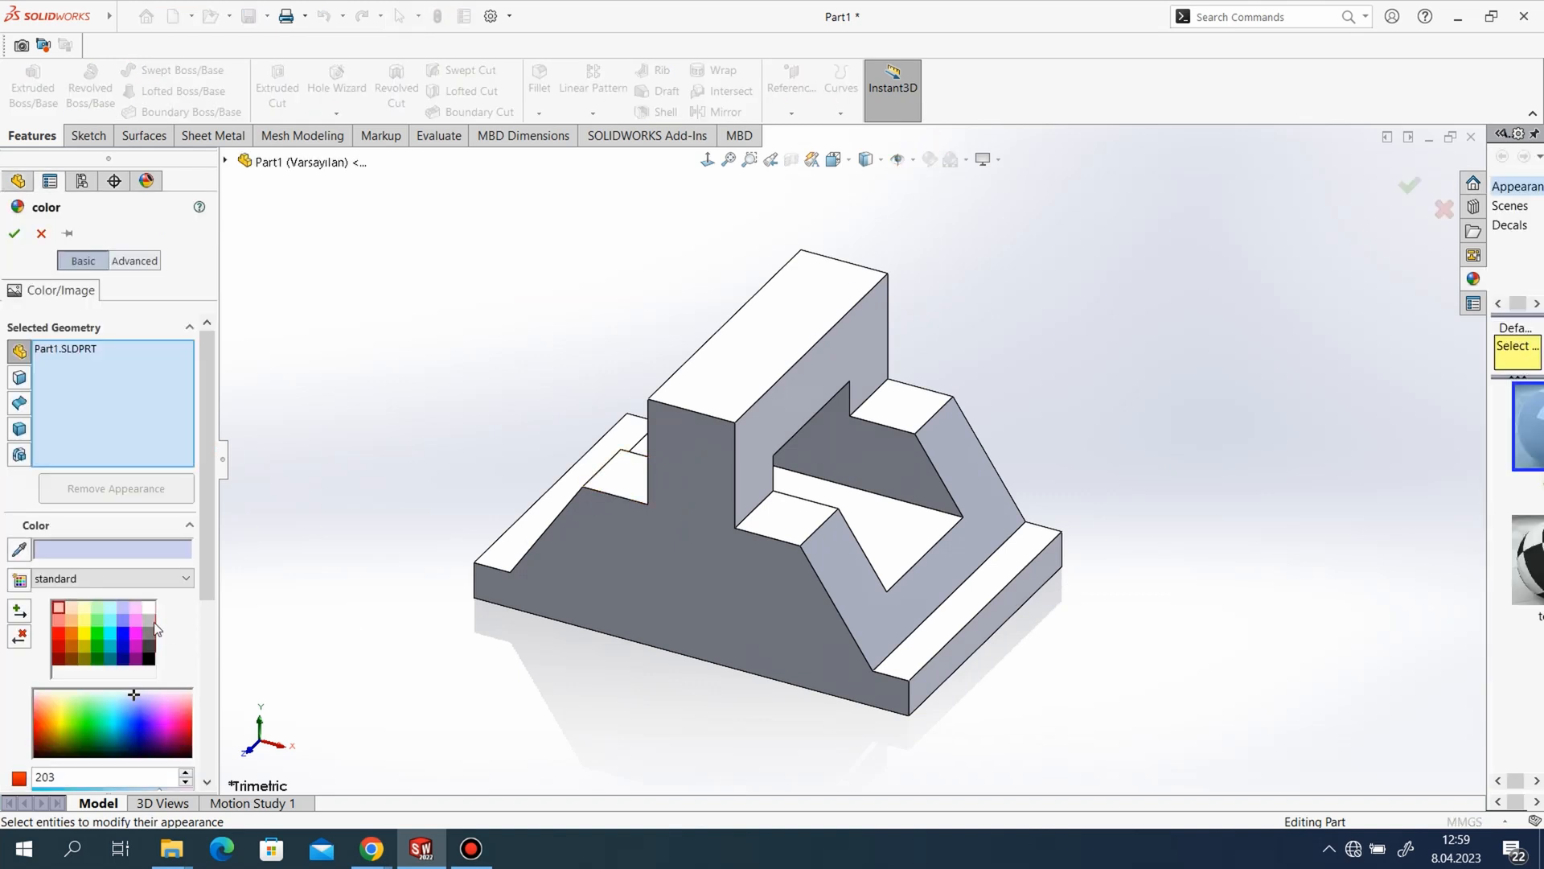
click(87, 639)
click(96, 632)
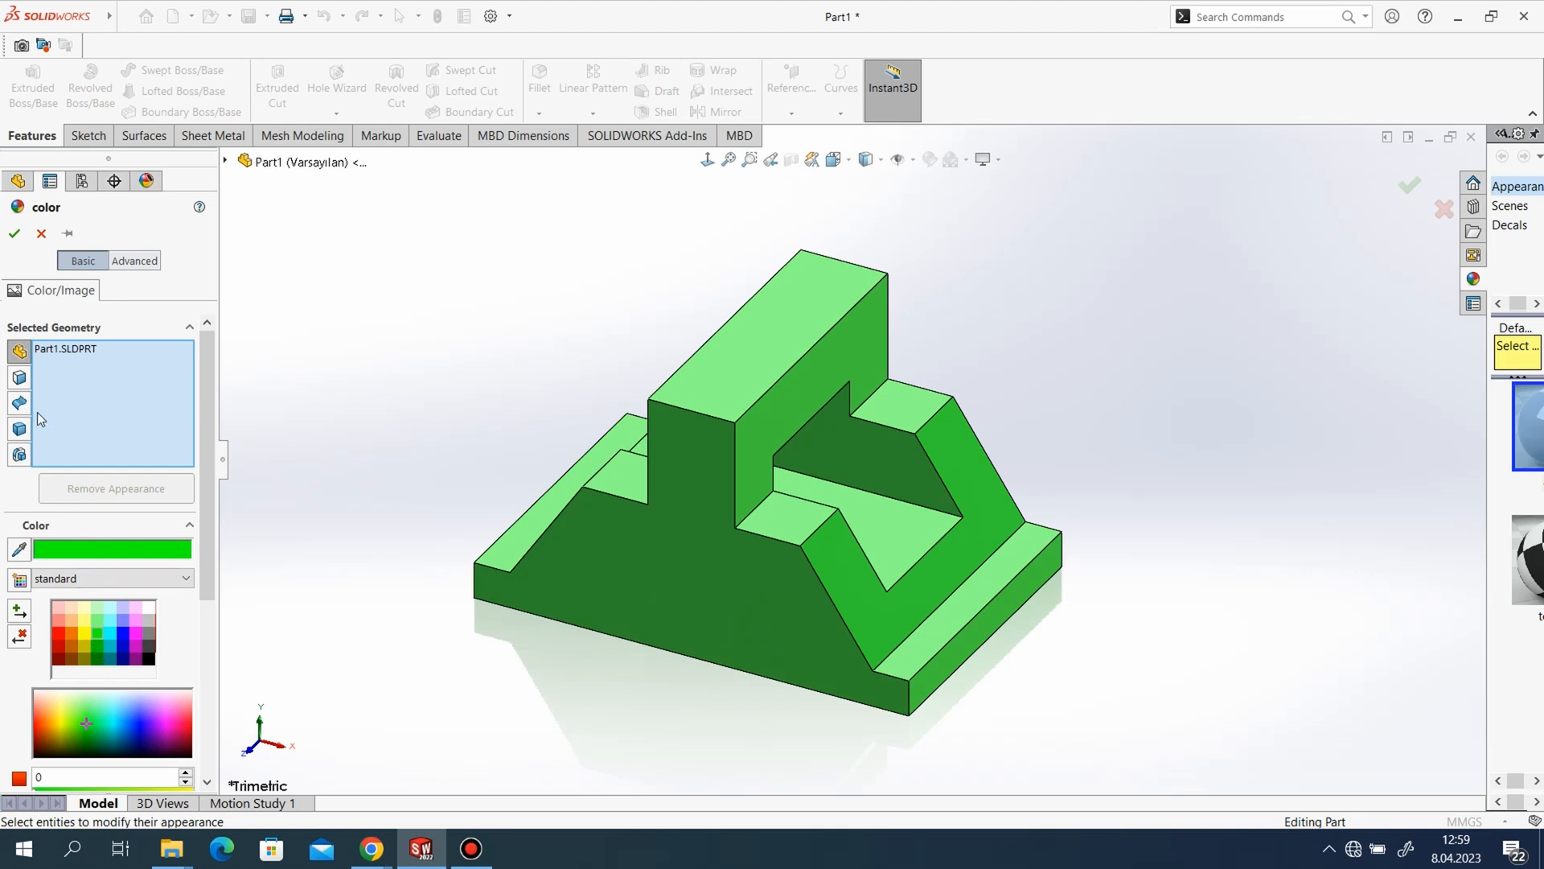
click(14, 233)
- Examine the finished part and its rectangular cutout from several angles and distances
middle_drag(1107, 485, 1053, 528)
middle_drag(1230, 364, 1156, 498)
middle_drag(821, 480, 938, 532)
scroll(1064, 529, down, 1)
scroll(1063, 504, up, 1)
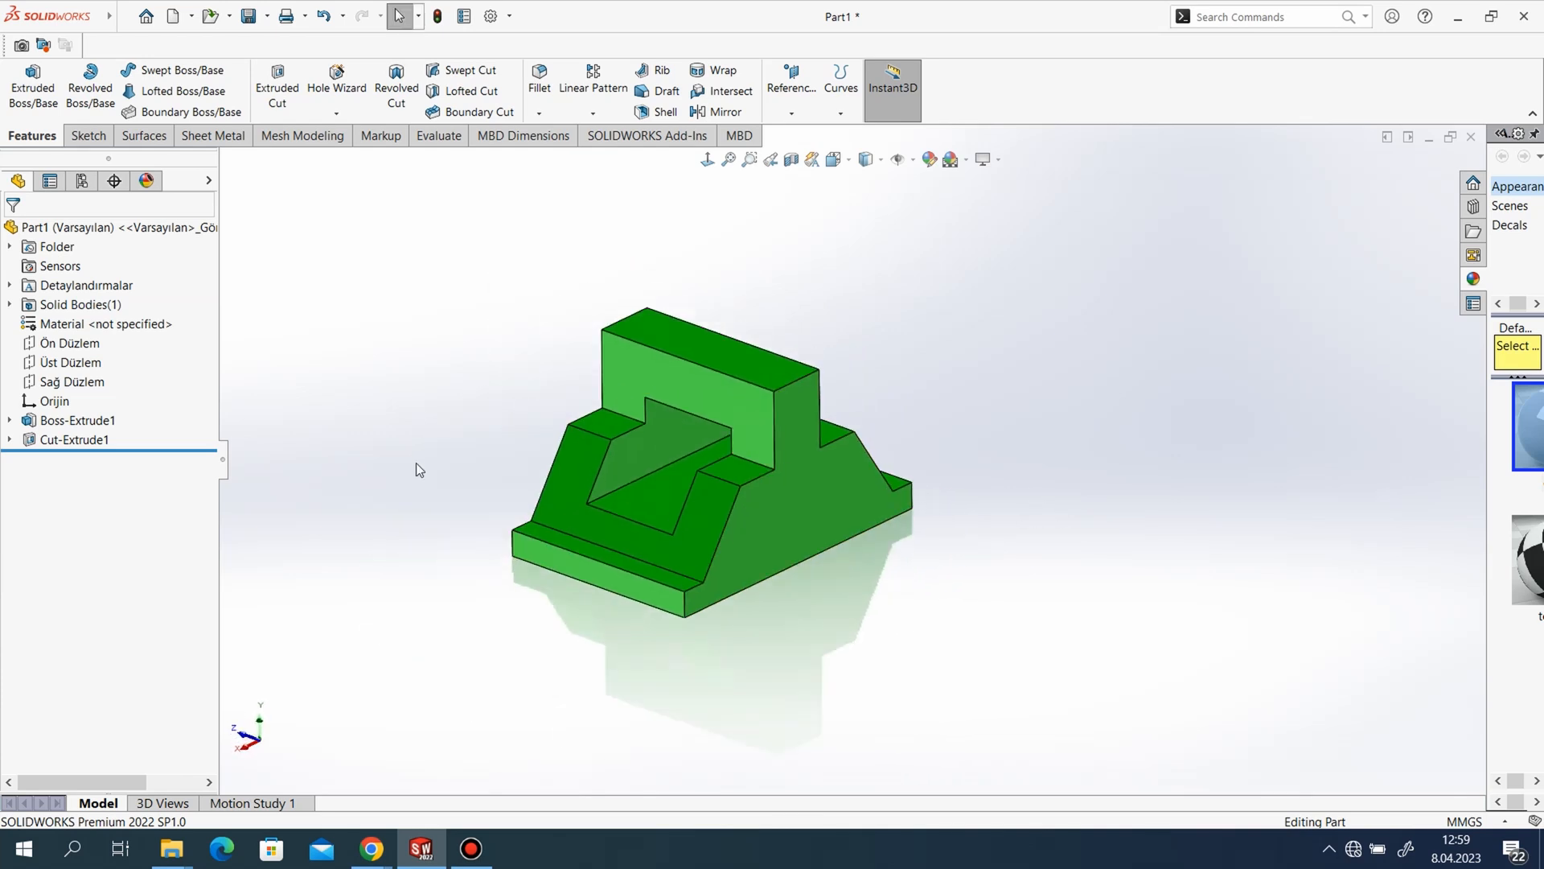
scroll(838, 487, down, 3)
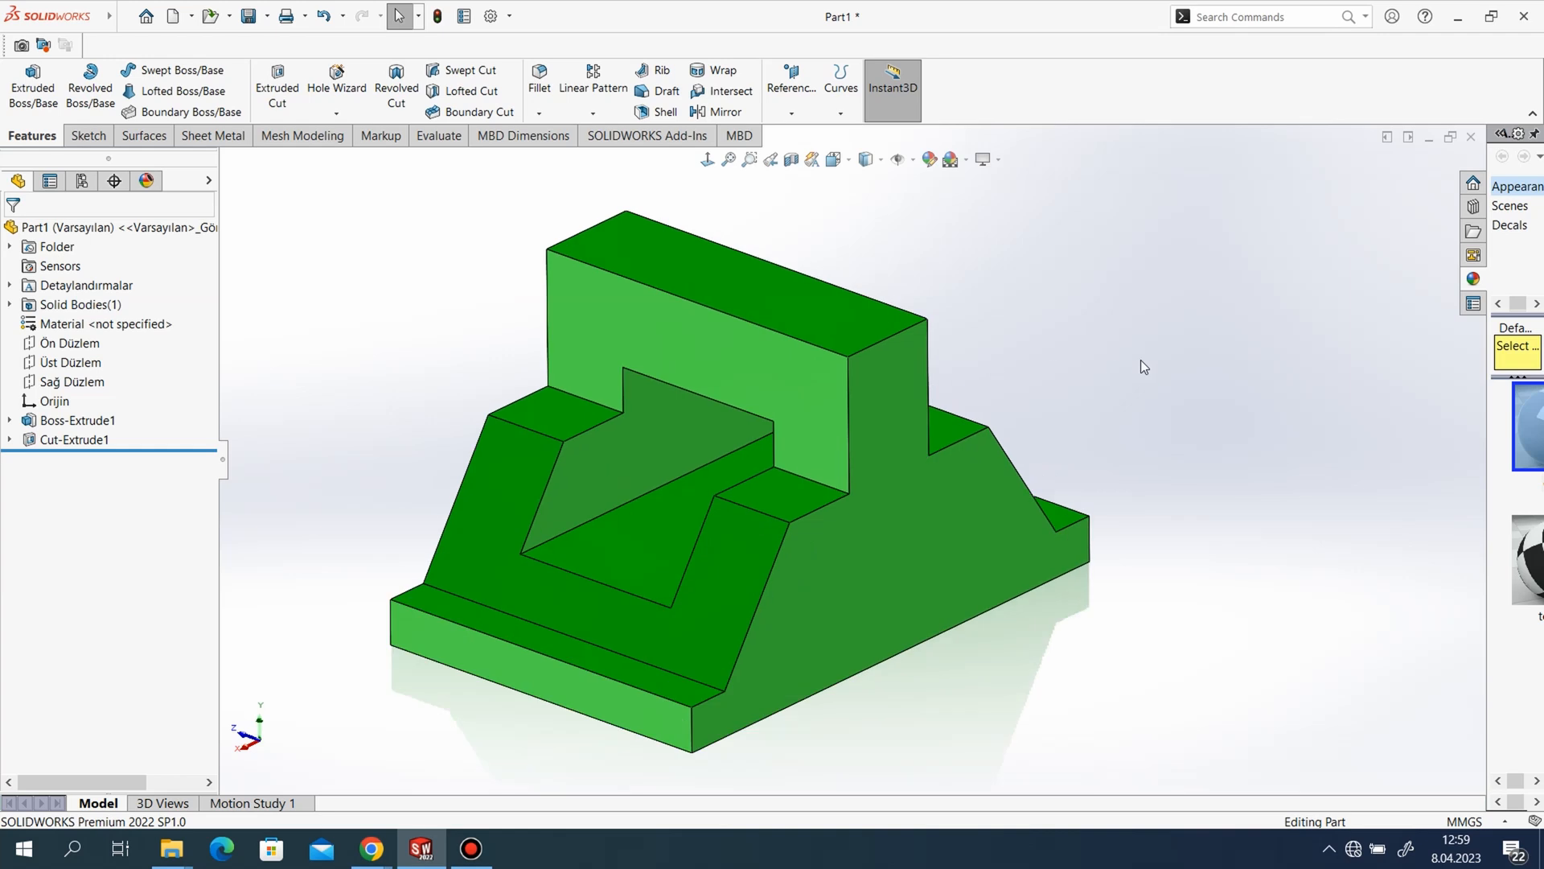